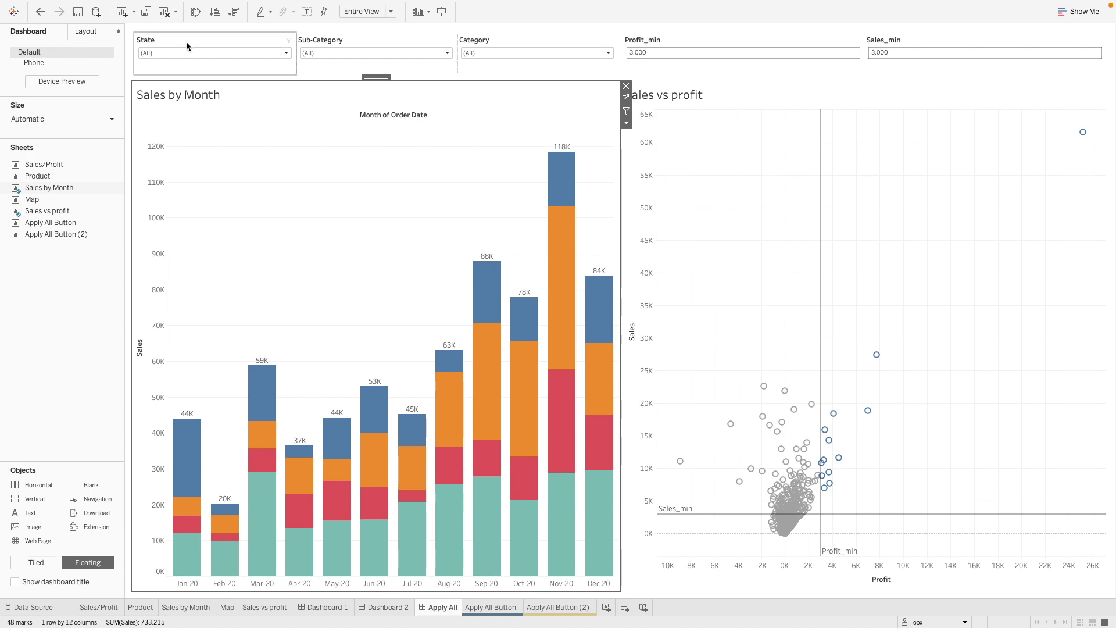
- Try selecting Alabama, Arizona, Arkansas and California in the State filter, then restore all states
left_click(256, 60)
left_click(301, 48)
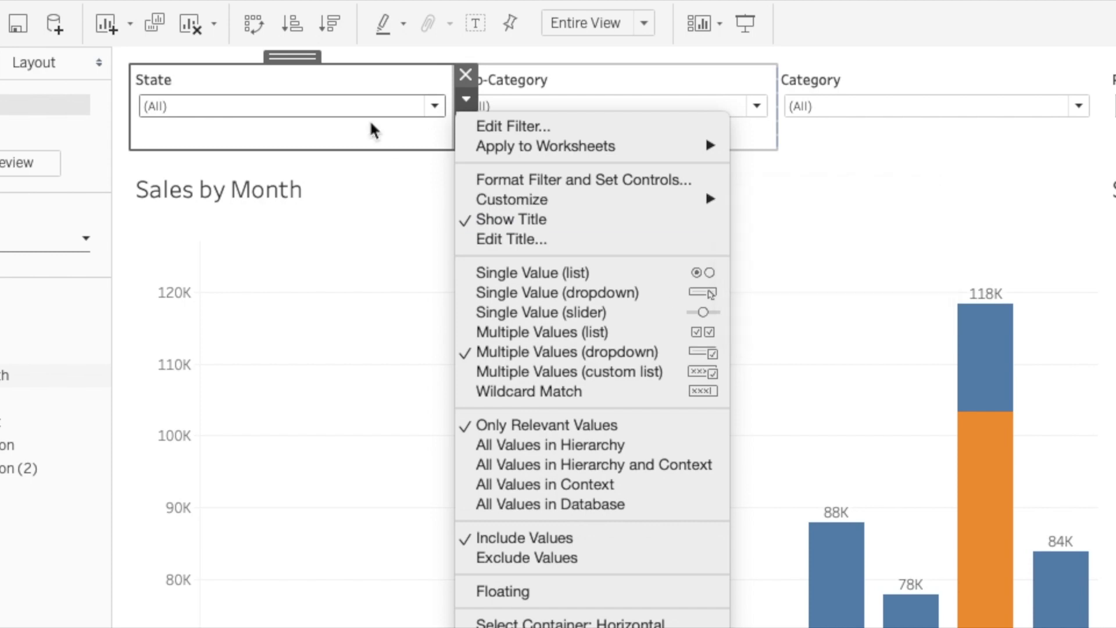
left_click(375, 106)
left_click(179, 152)
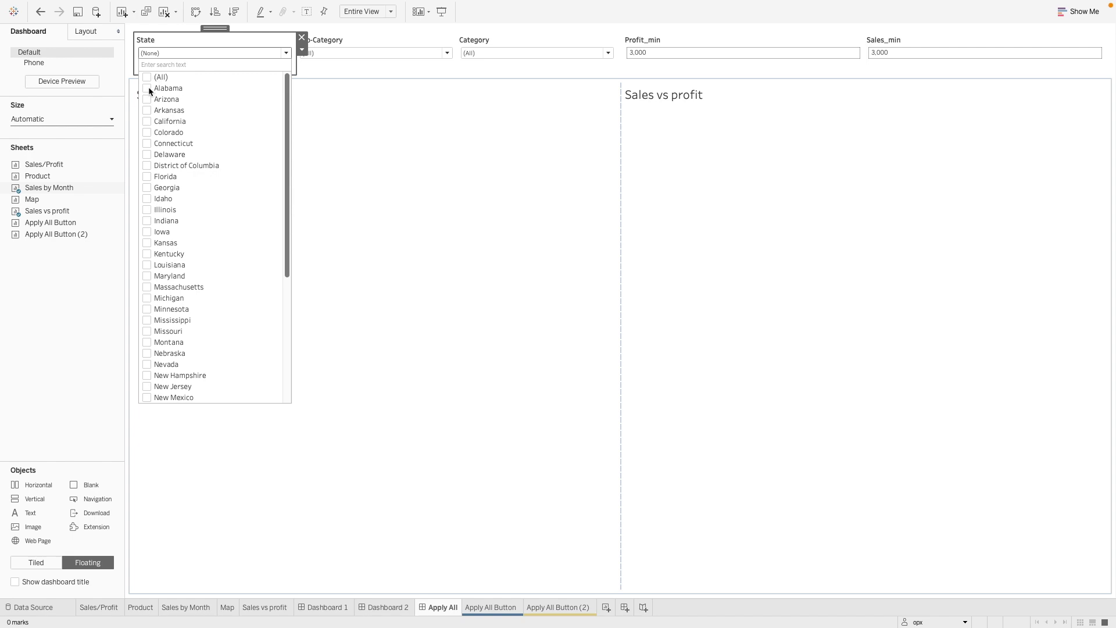
left_click(147, 88)
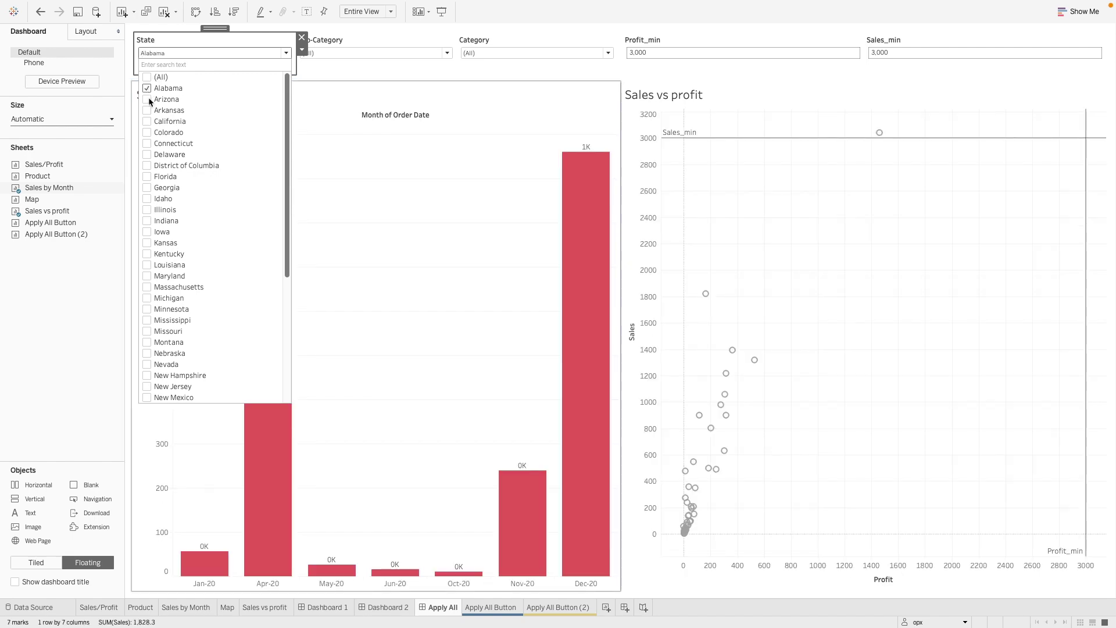
left_click(147, 100)
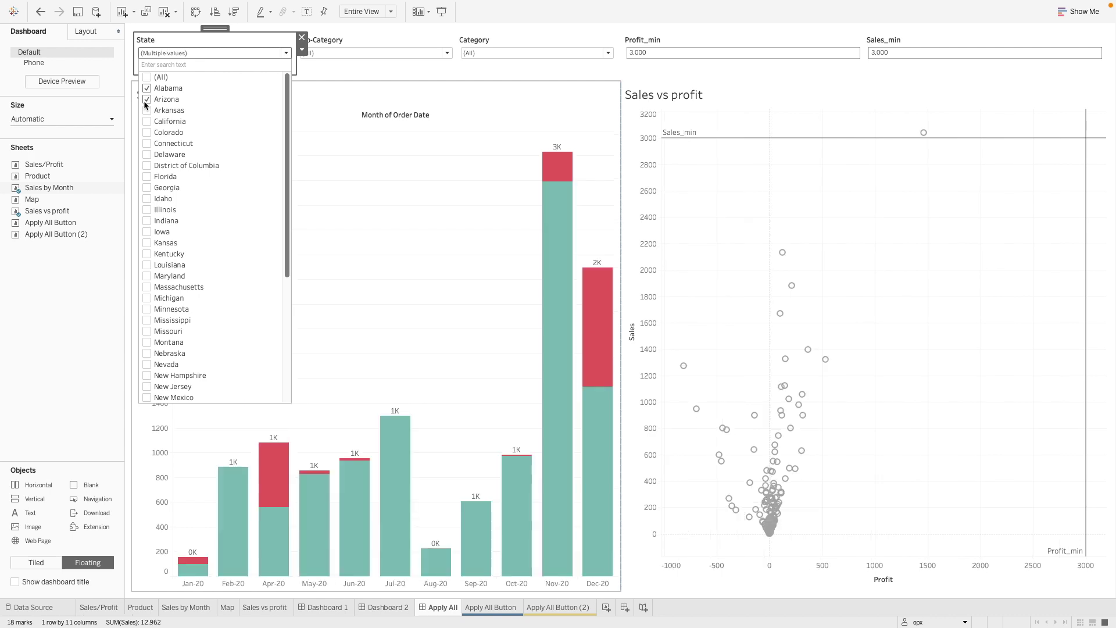
left_click(147, 111)
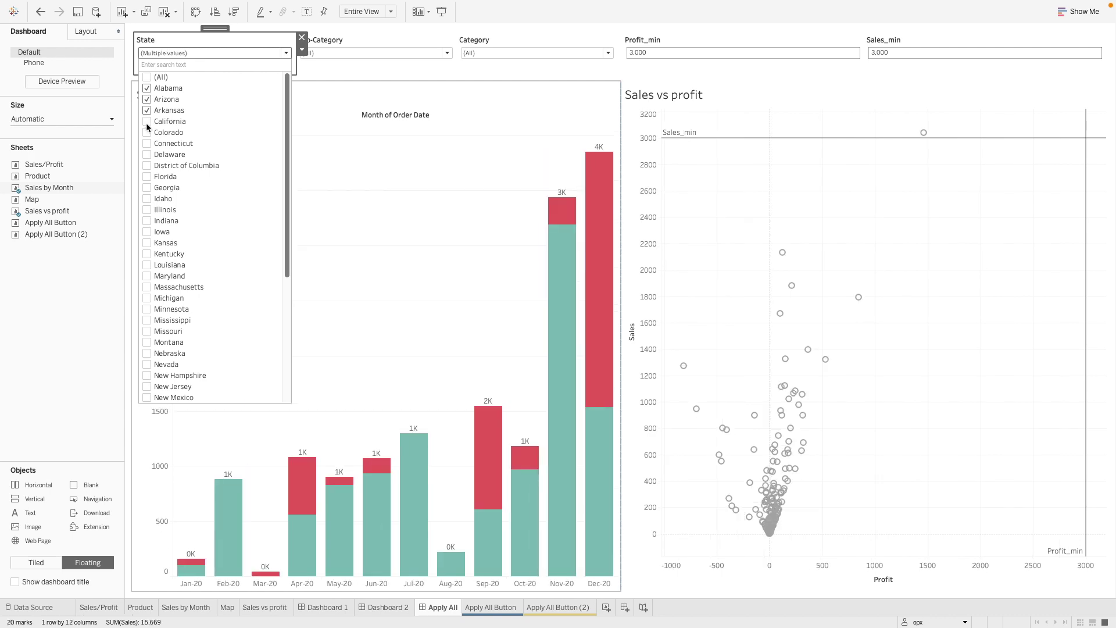
left_click(145, 123)
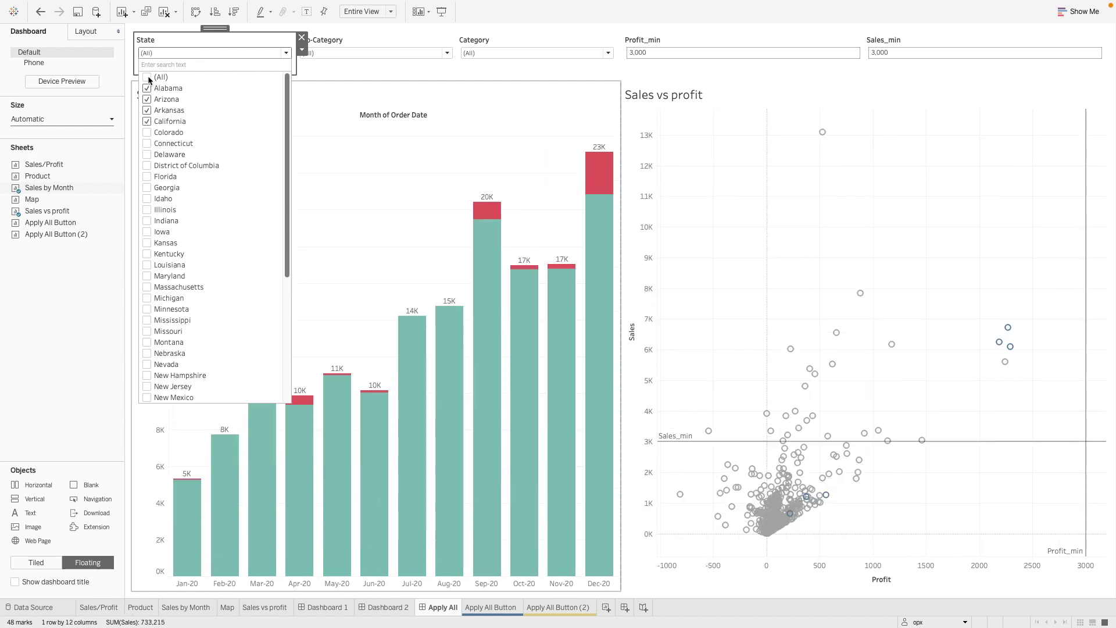
left_click(149, 78)
left_click(188, 43)
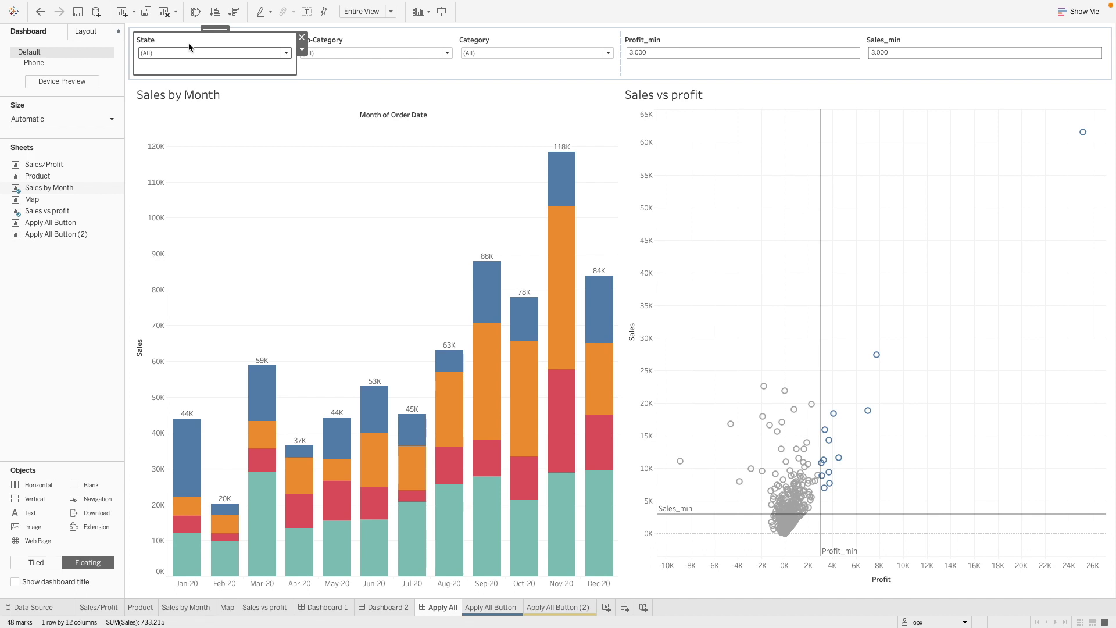
- Turn on Show Apply Button for the State filter
left_click(301, 50)
mouse_move(312, 72)
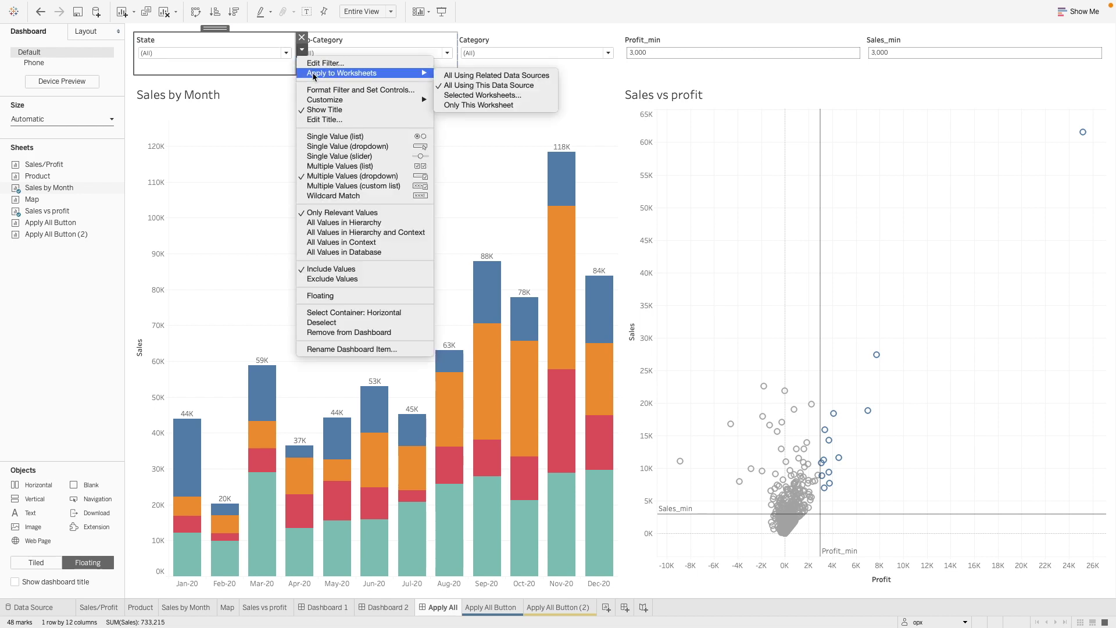
mouse_move(360, 100)
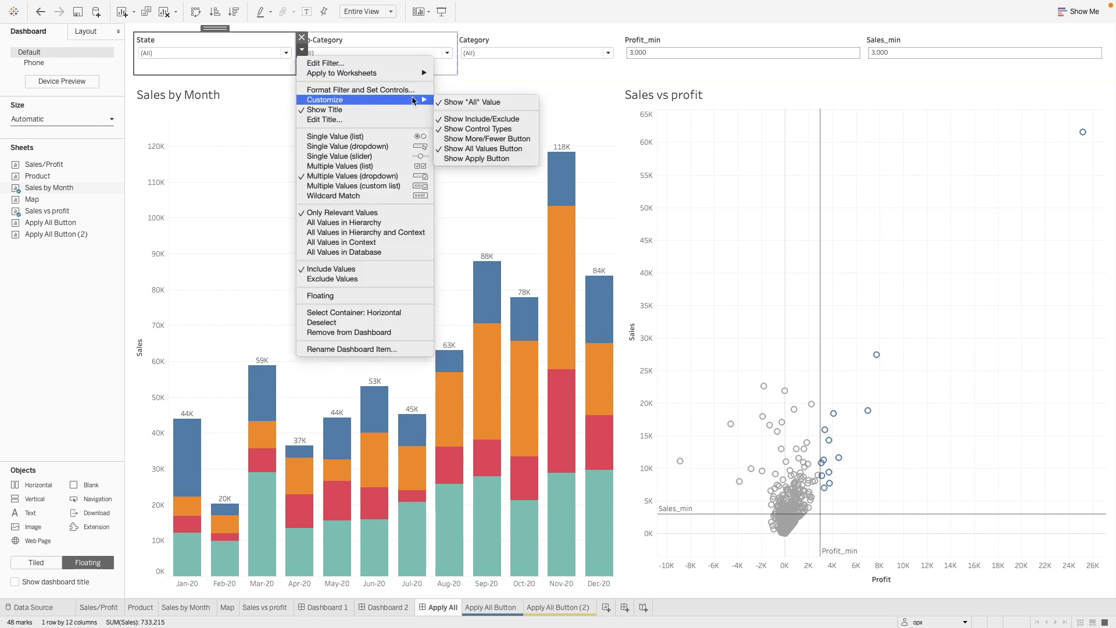
left_click(469, 158)
- Filter State to Arizona, Colorado, Connecticut and Delaware and apply it
left_click(239, 53)
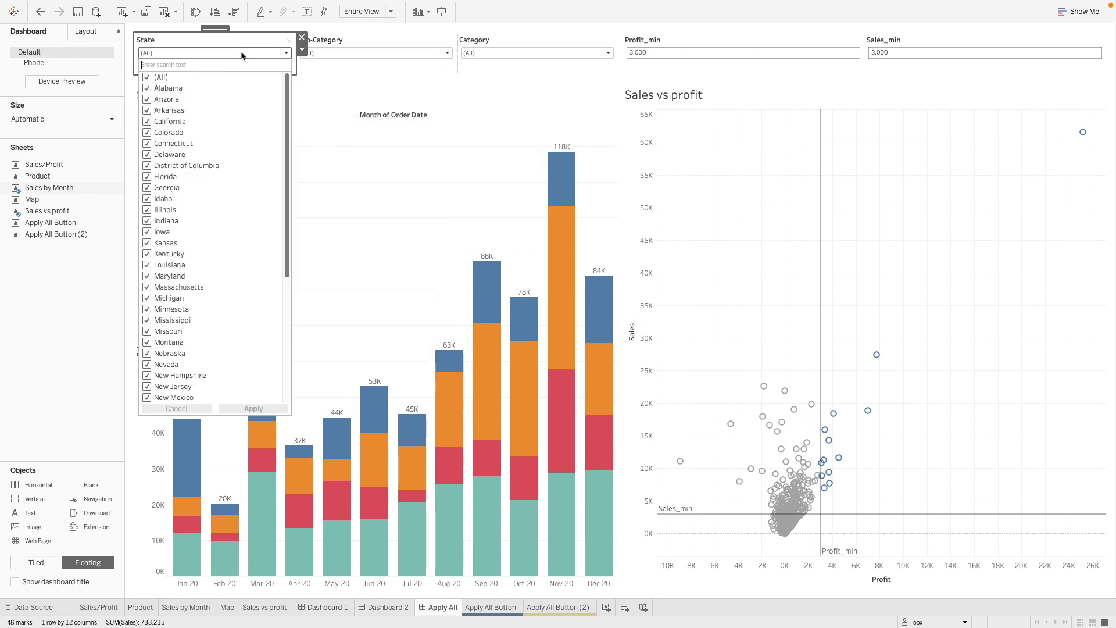
left_click(147, 77)
left_click(147, 99)
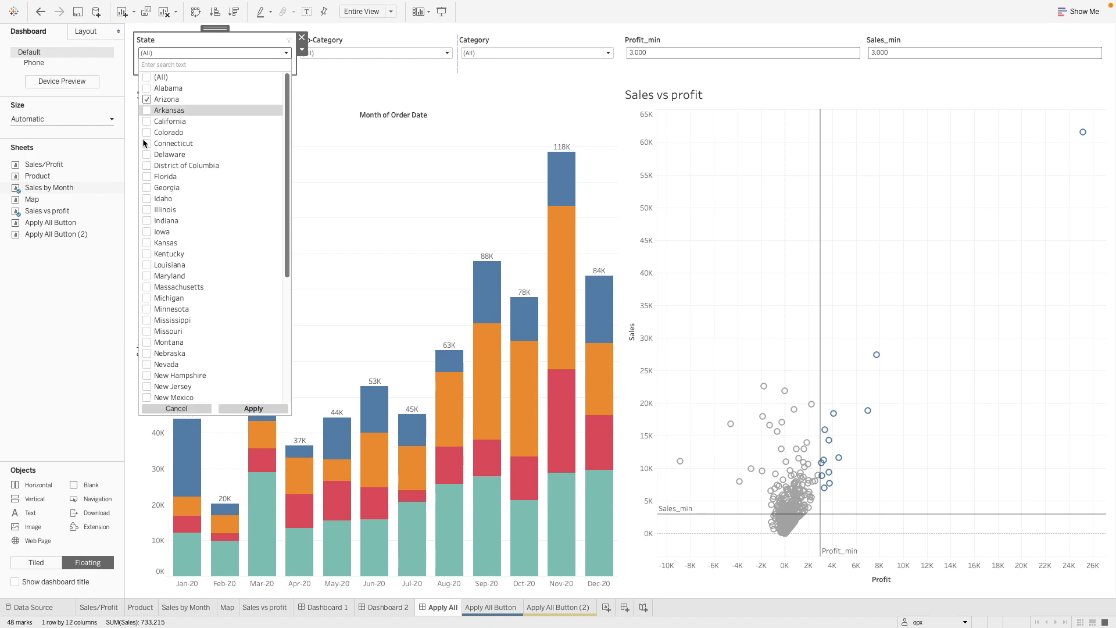
left_click(147, 144)
left_click(147, 132)
left_click(147, 155)
left_click(278, 408)
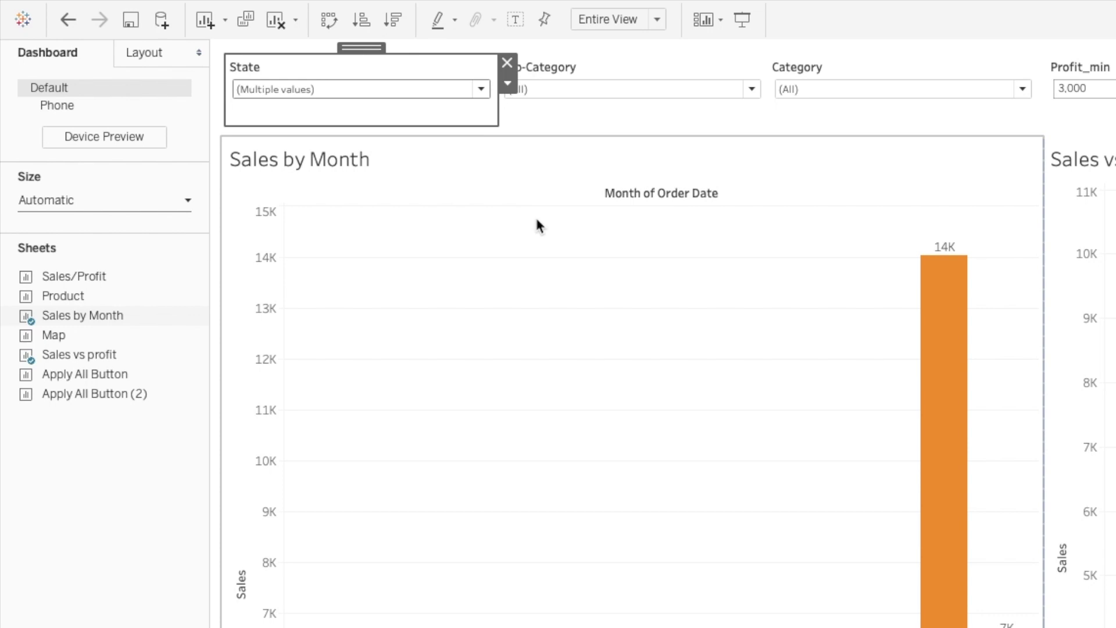
- Limit Sub-Category to Art, Binders and Chairs and apply
left_click(568, 93)
left_click(518, 129)
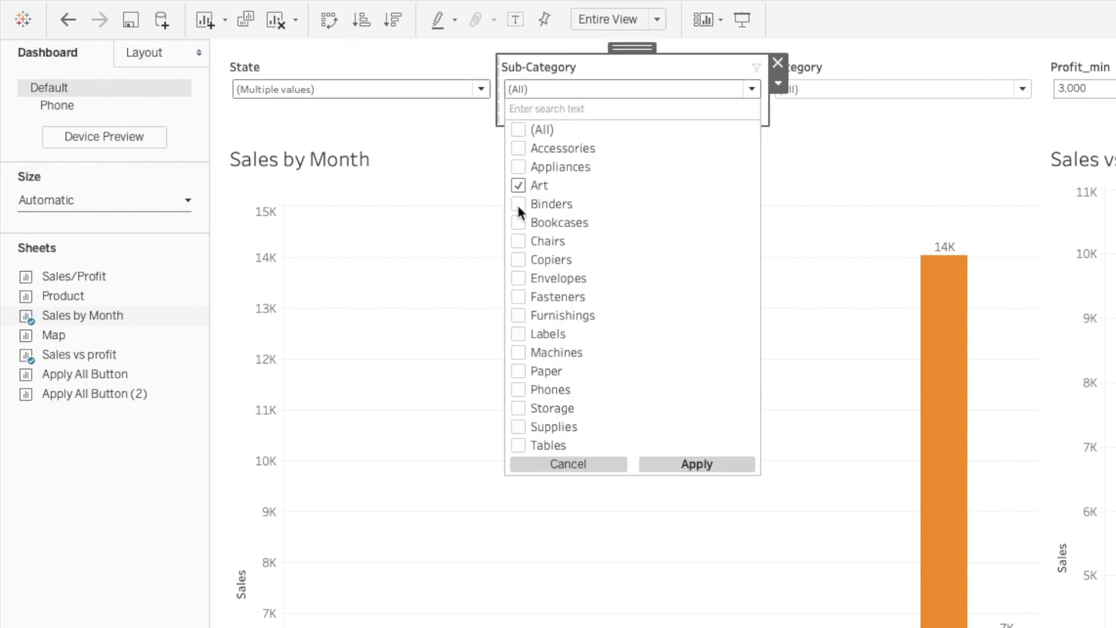
left_click(708, 464)
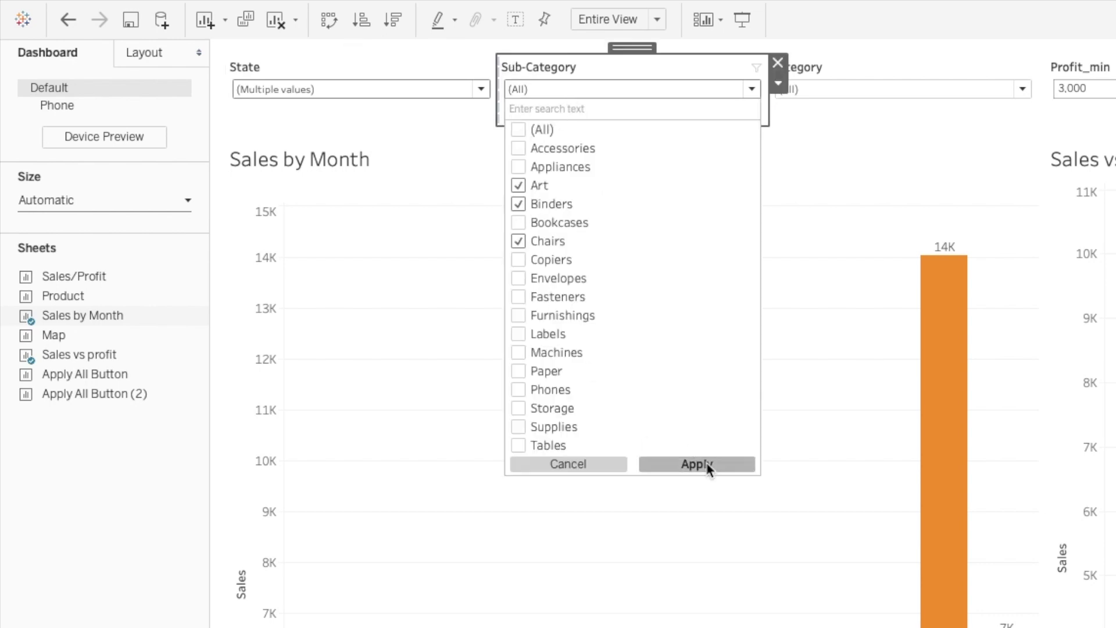
- Exclude Furniture so Category shows only Office Supplies, and apply
left_click(829, 87)
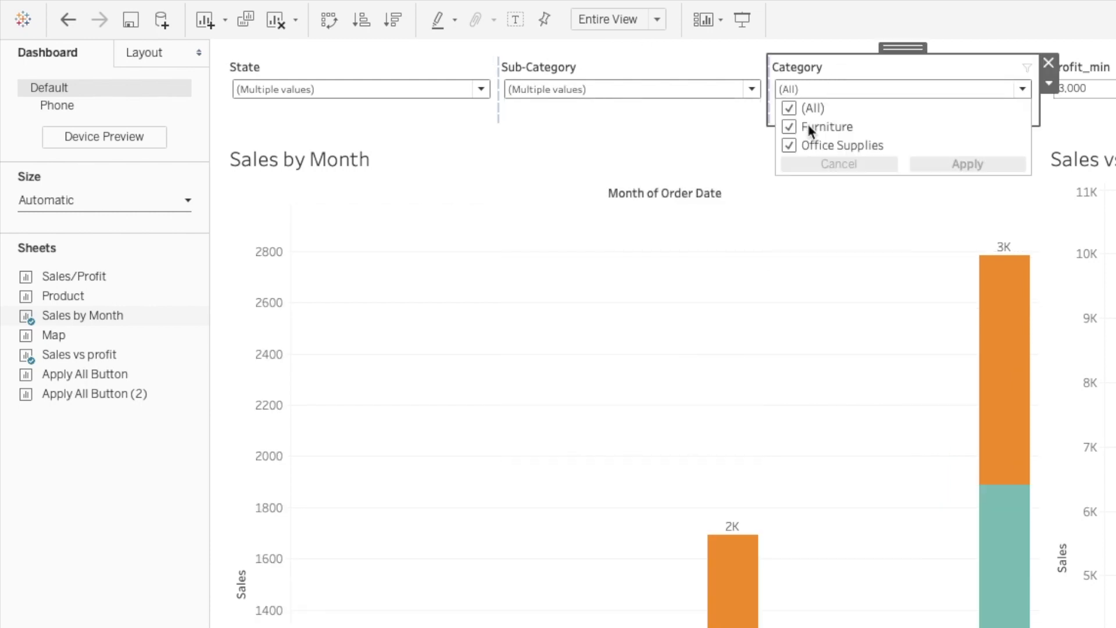
left_click(789, 127)
left_click(947, 163)
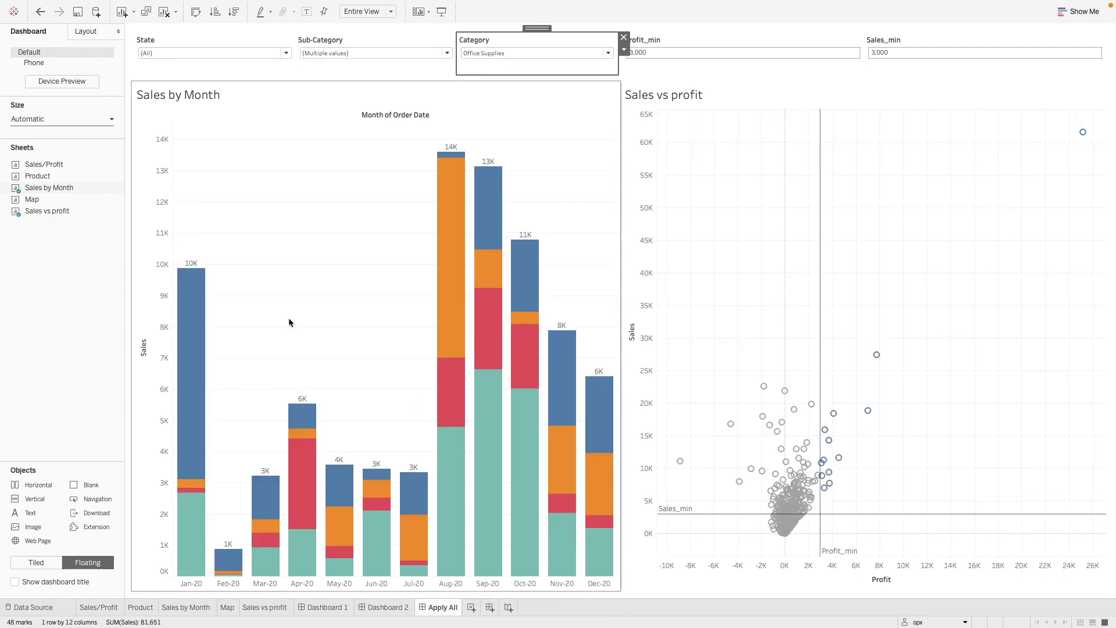
- On a new worksheet, create calculated field 'Apply All Button' with formula "Apply Filters"
left_click(472, 607)
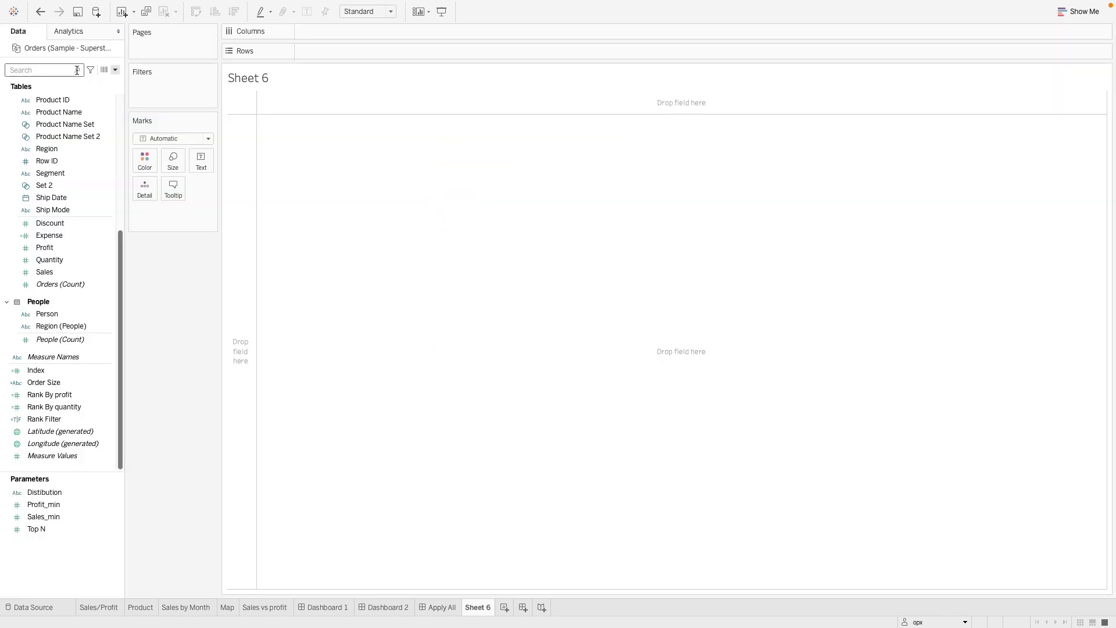
left_click(115, 71)
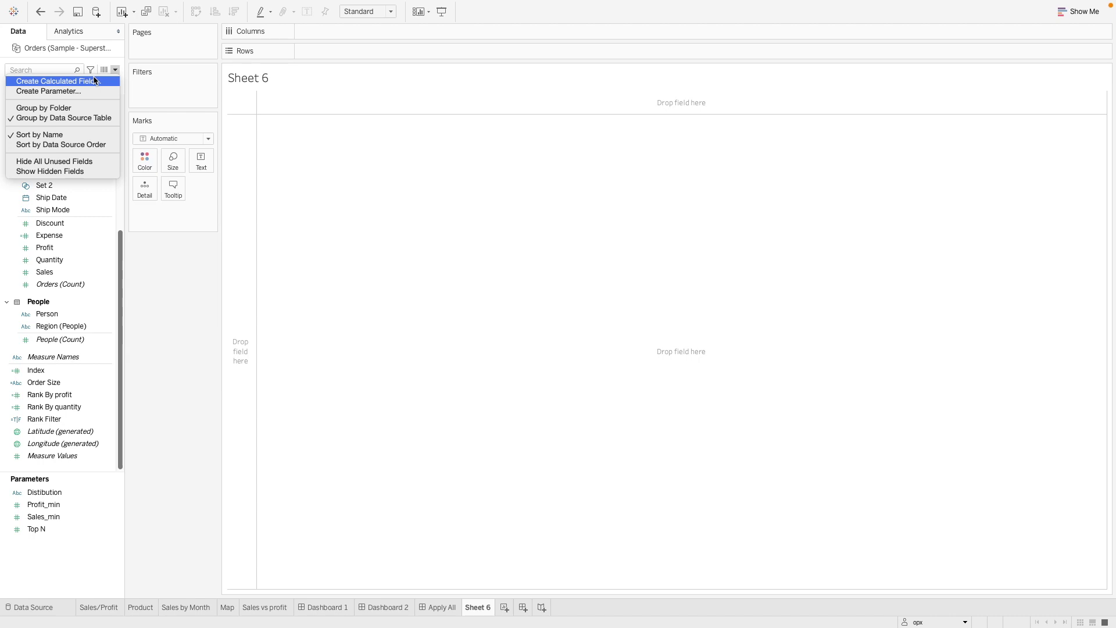
left_click(96, 81)
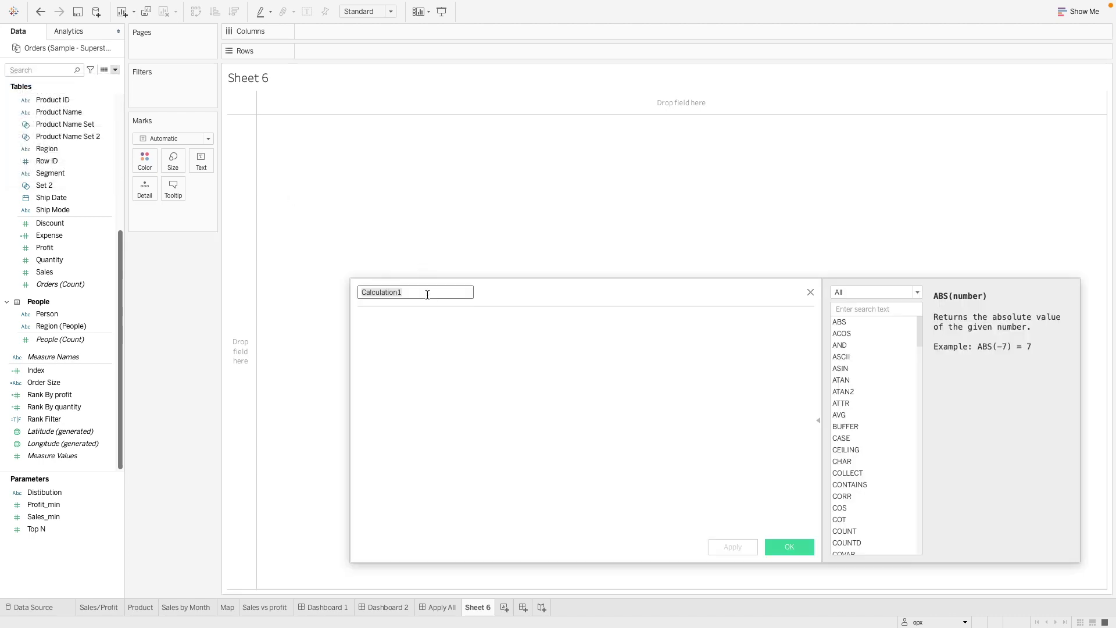
type("Apply ")
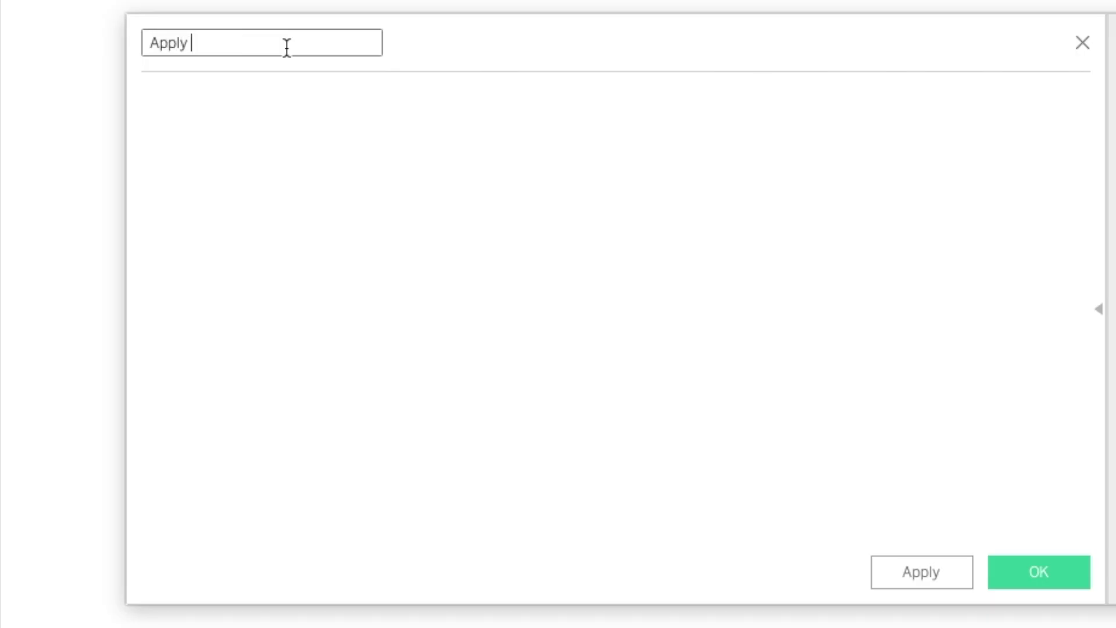
type("All Button")
key("Tab")
type("\"A")
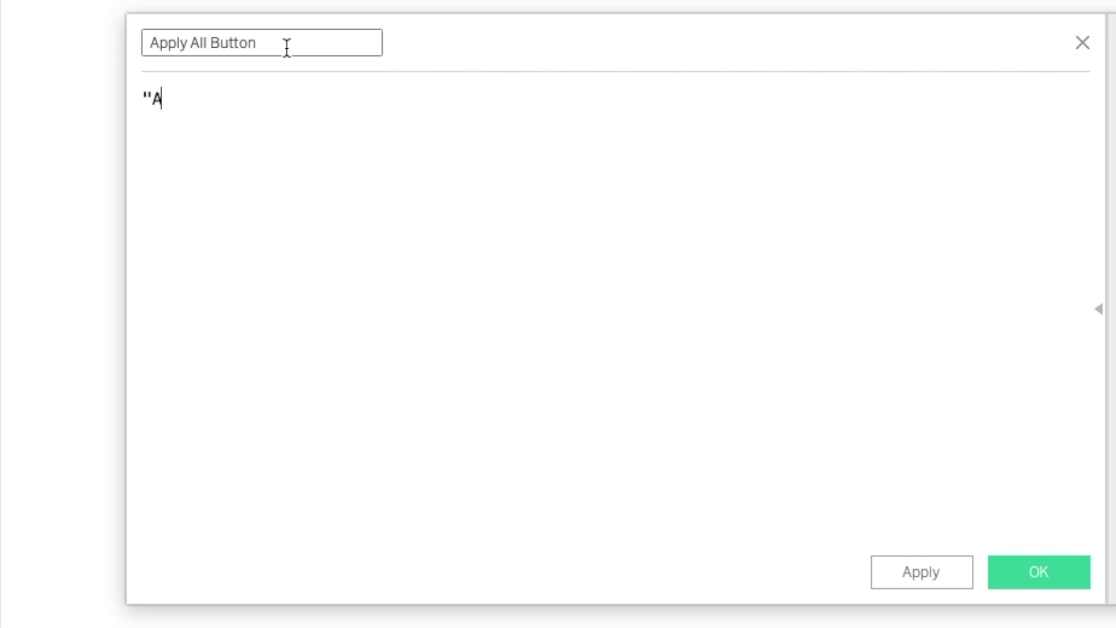
type("pply Filte")
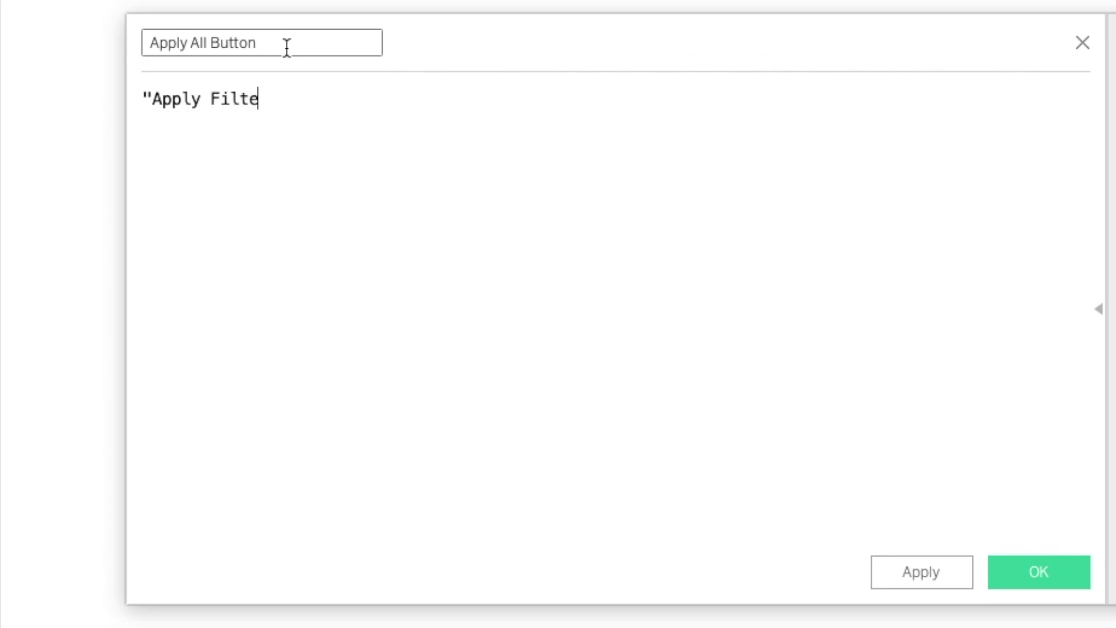
type("rs\"")
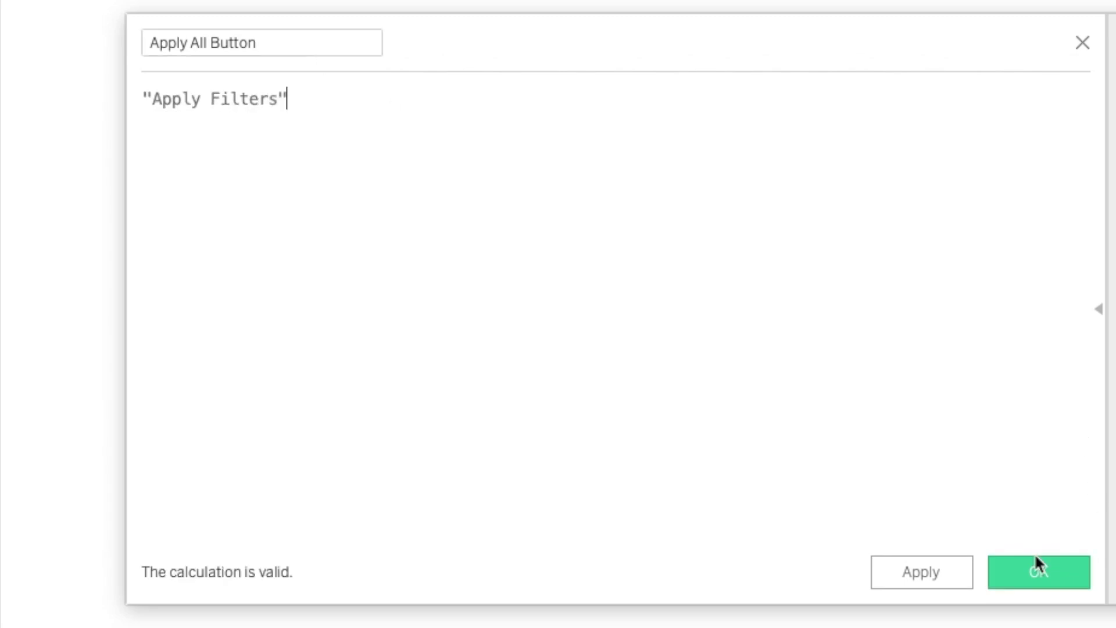
left_click(1036, 557)
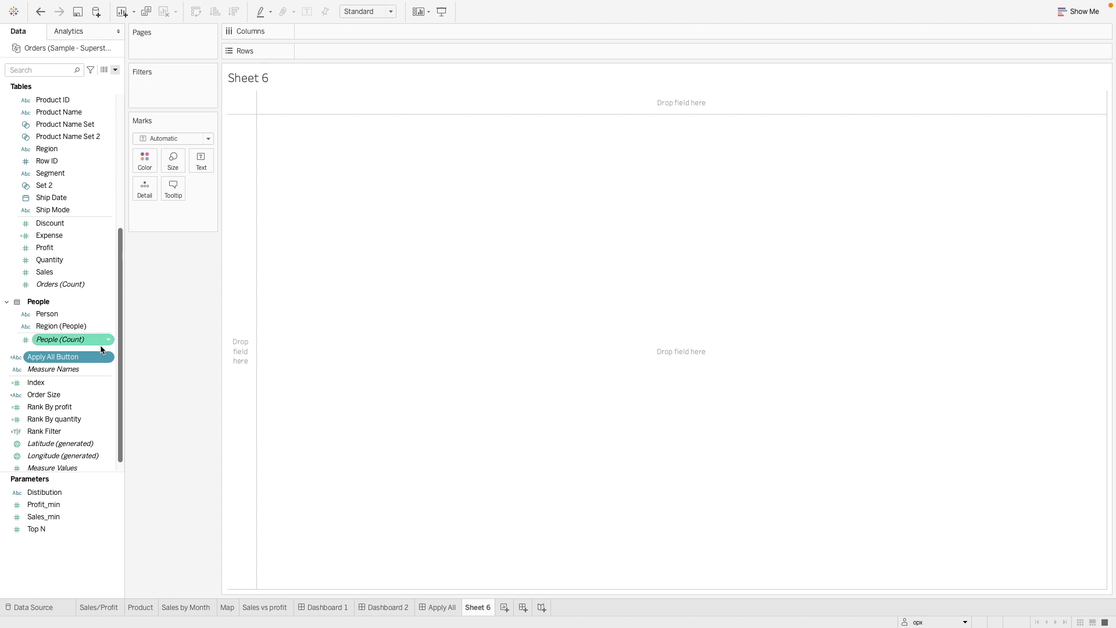
- Put Apply All Button on Rows, use Polygon marks, and hide the row field label
left_click_drag(95, 359, 373, 49)
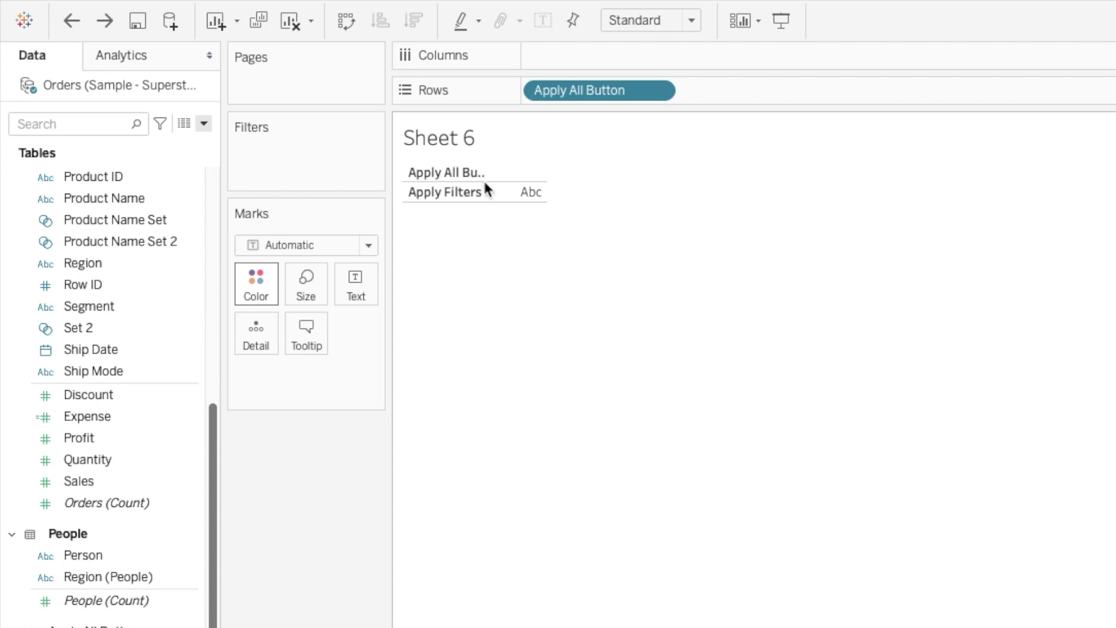
left_click(312, 245)
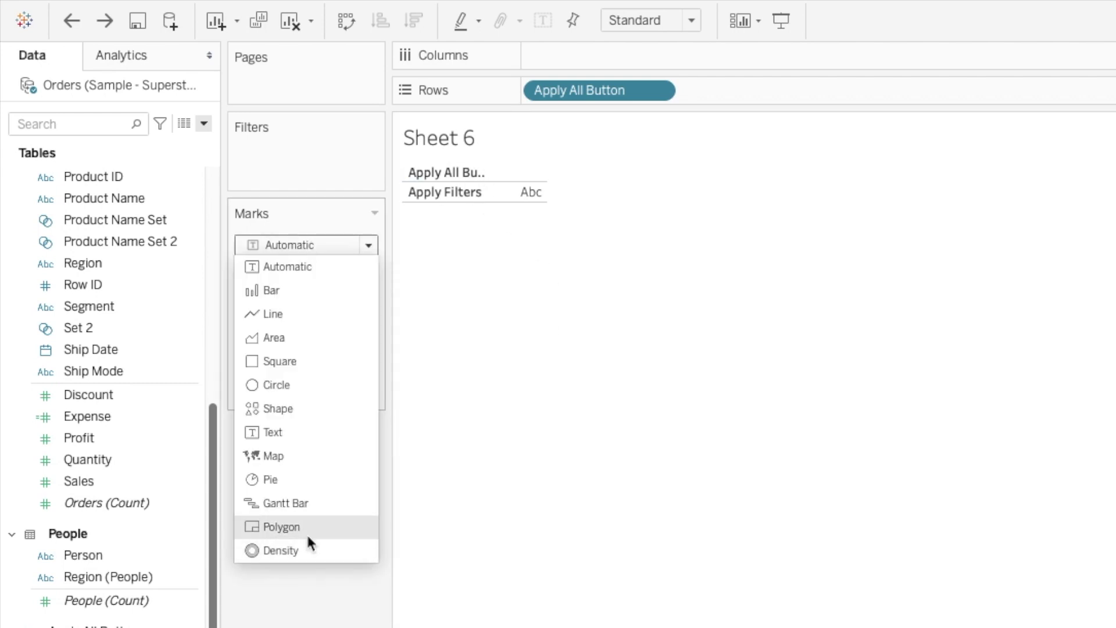
left_click(282, 526)
right_click(451, 180)
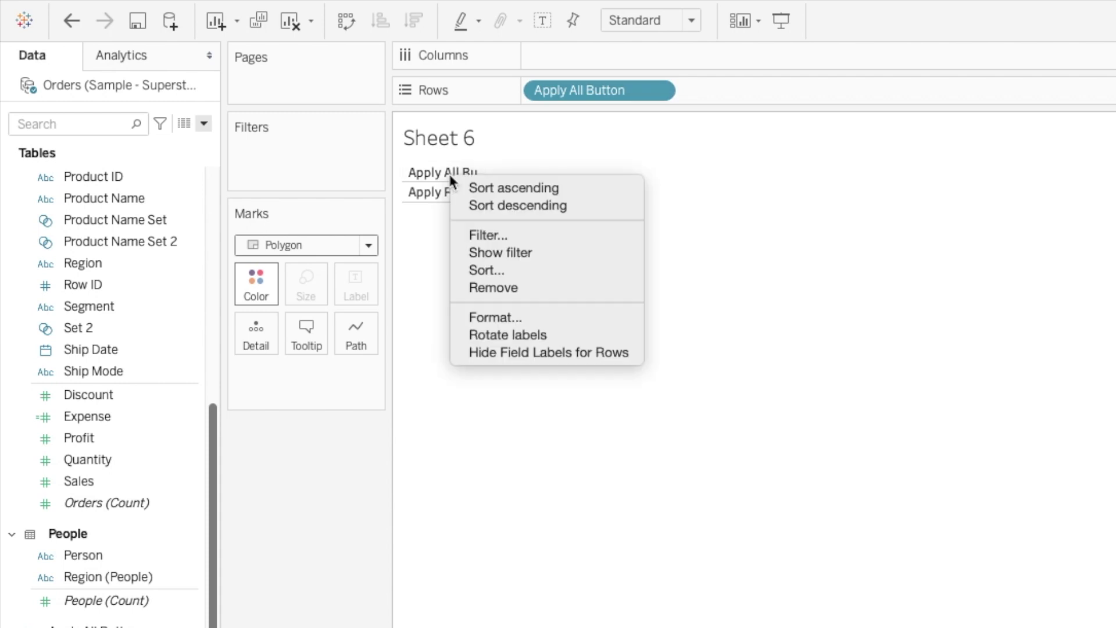
left_click(552, 350)
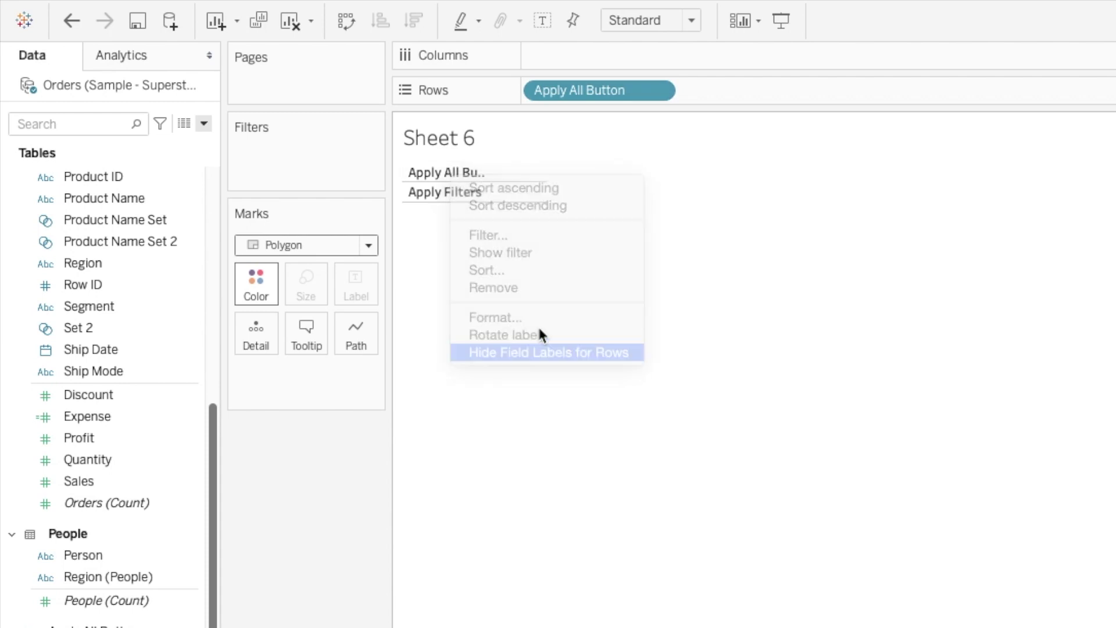
- Set the Apply Filters header's Row Divider Pane border to None
right_click(465, 176)
left_click(500, 254)
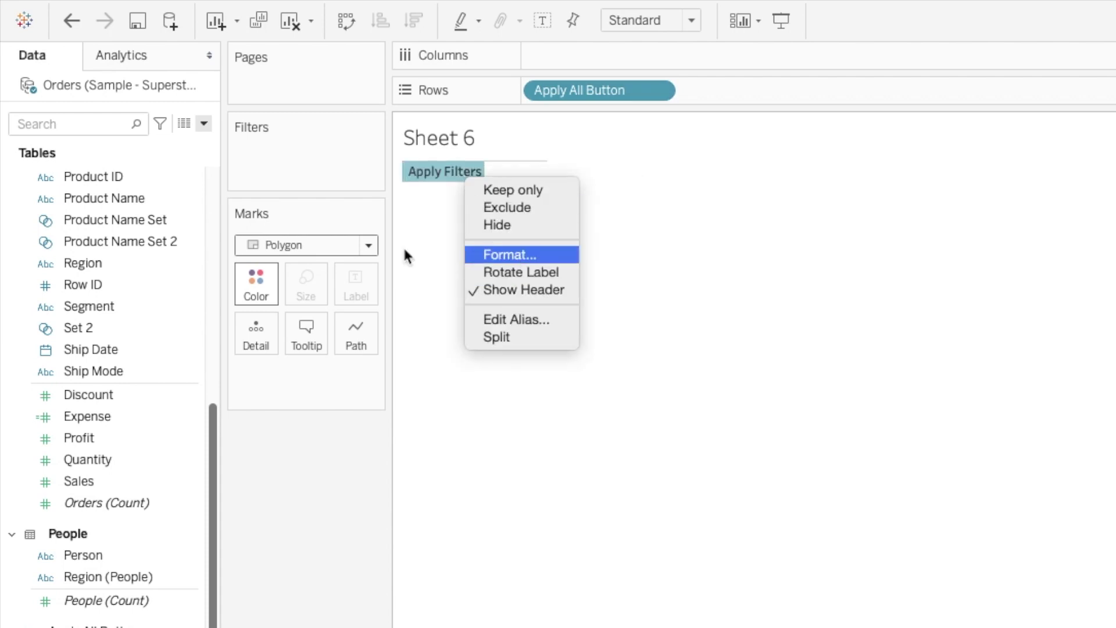
left_click(101, 91)
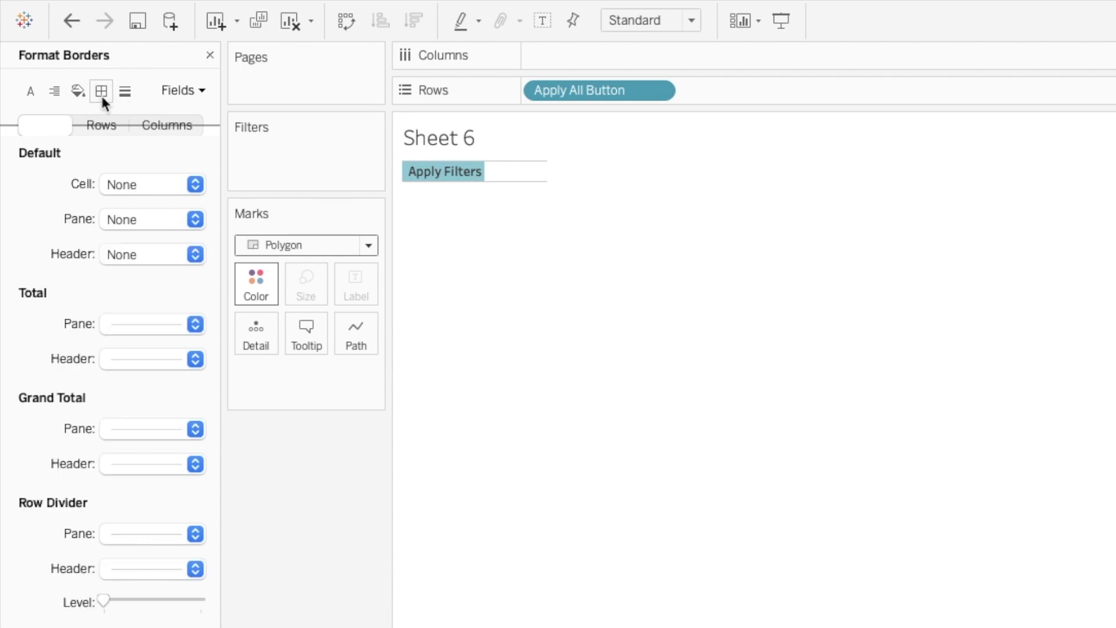
left_click(152, 533)
left_click(518, 229)
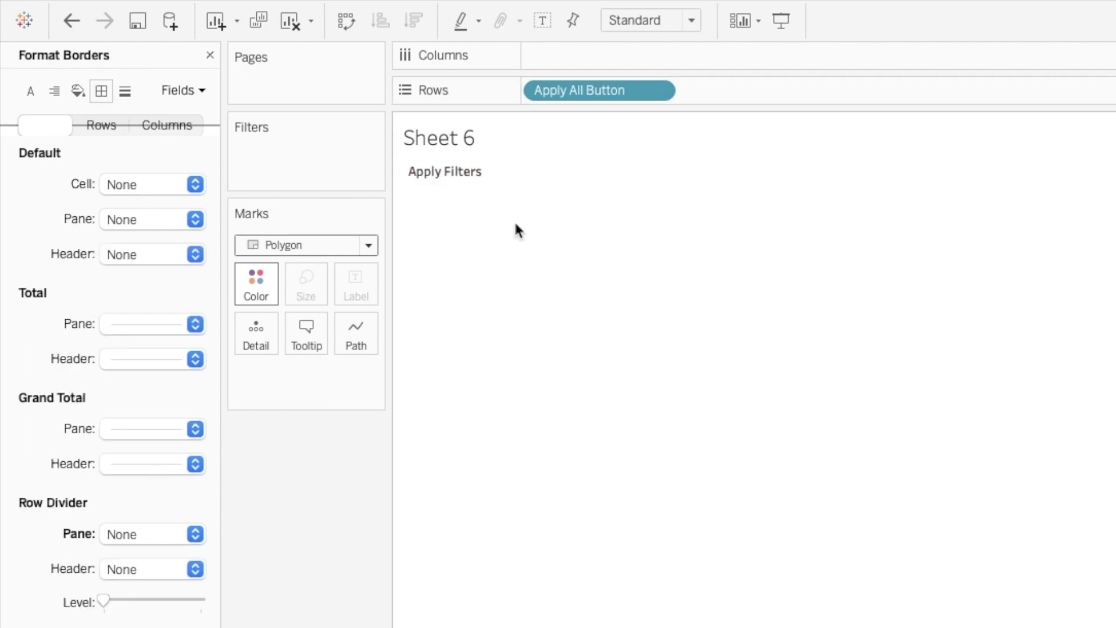
left_click(209, 57)
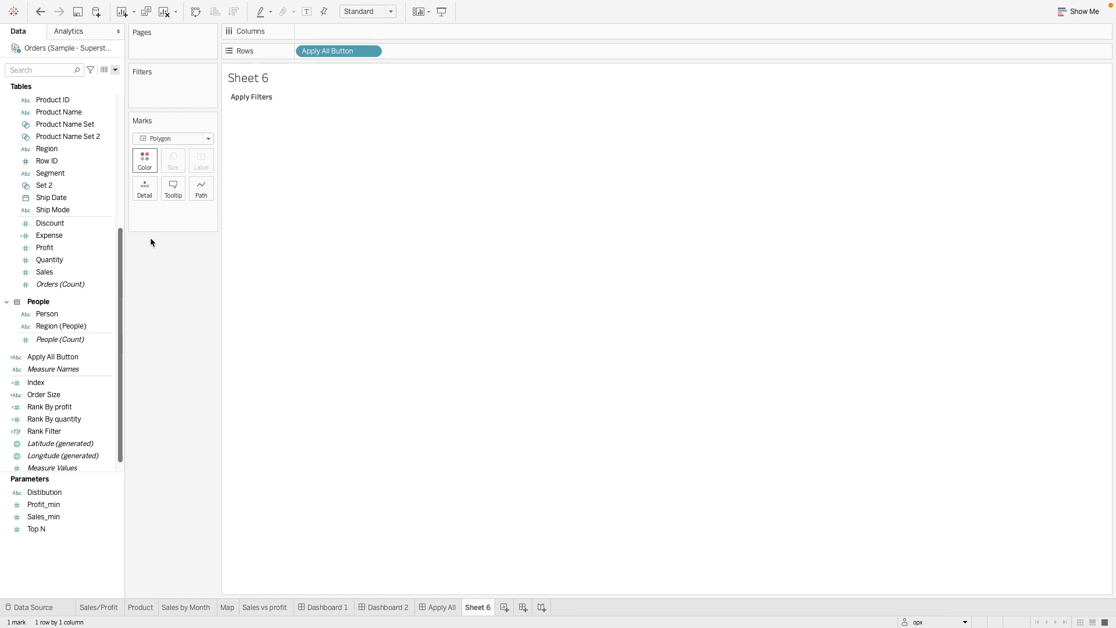
- Add State to the Filters shelf using all values
scroll(102, 349, "down", 1)
scroll(96, 348, "up", 7)
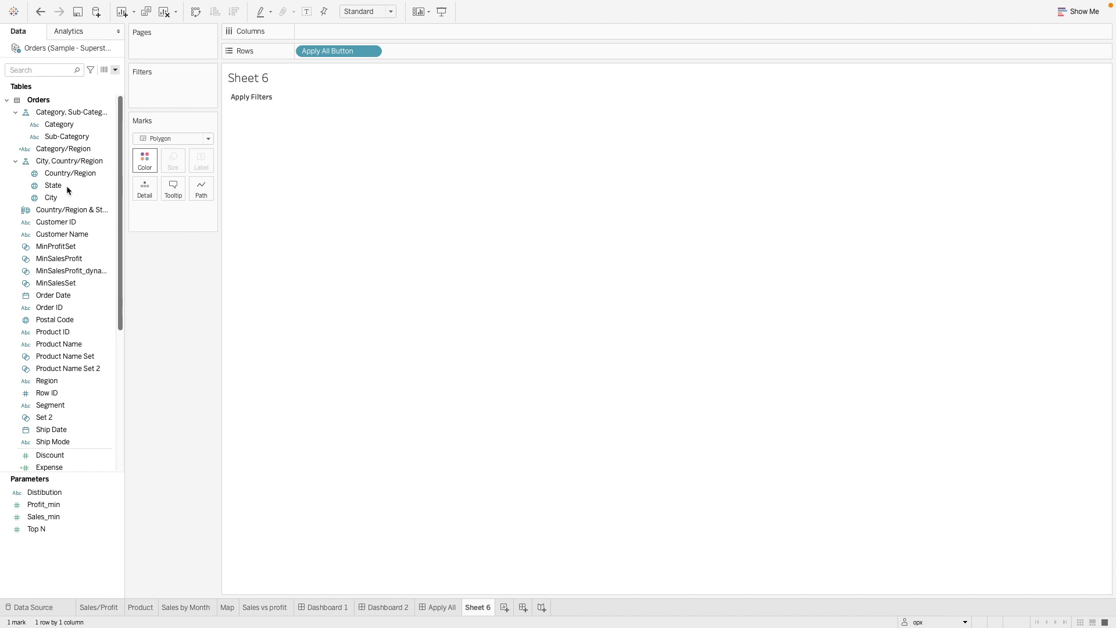
left_click_drag(69, 181, 163, 103)
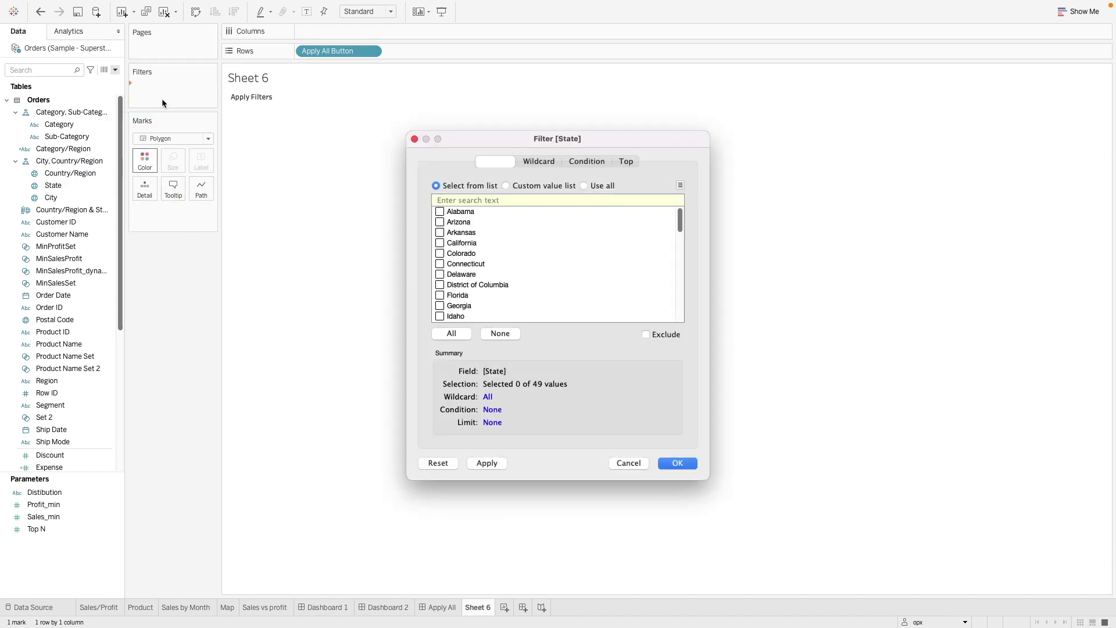
left_click(585, 186)
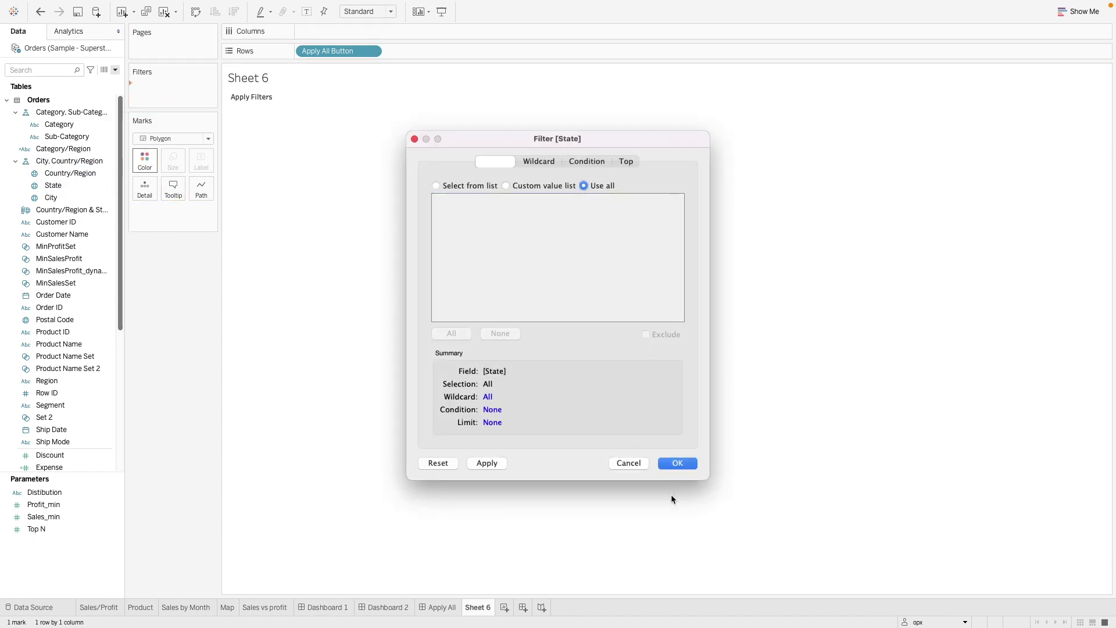
left_click(675, 464)
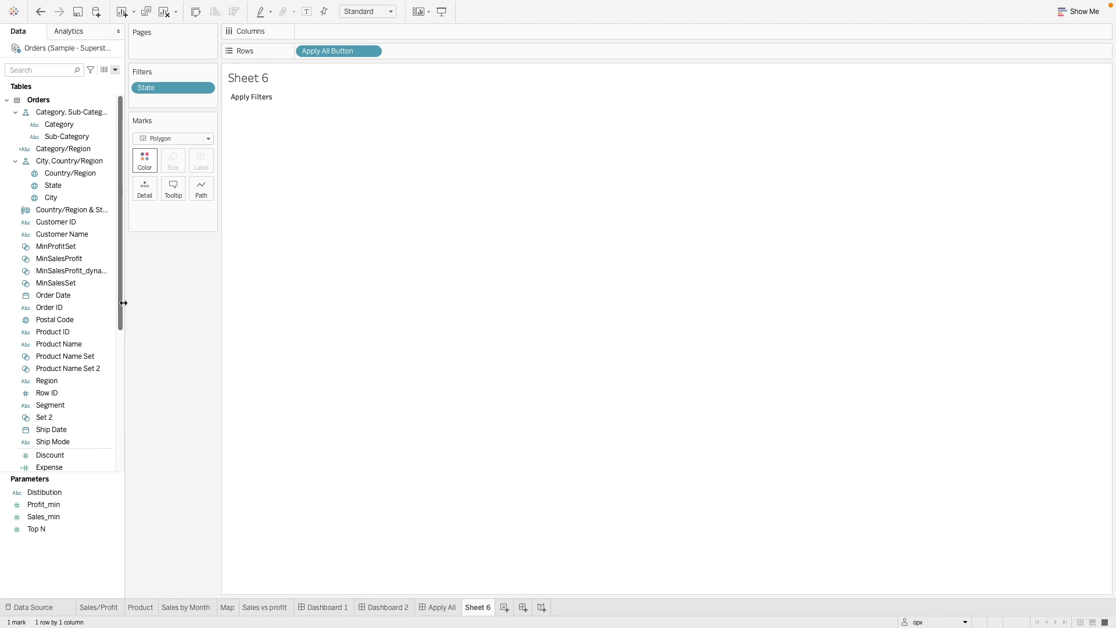
- Add Category and Sub-Category filters using all values, then view the Apply All dashboard
left_click_drag(64, 125, 170, 101)
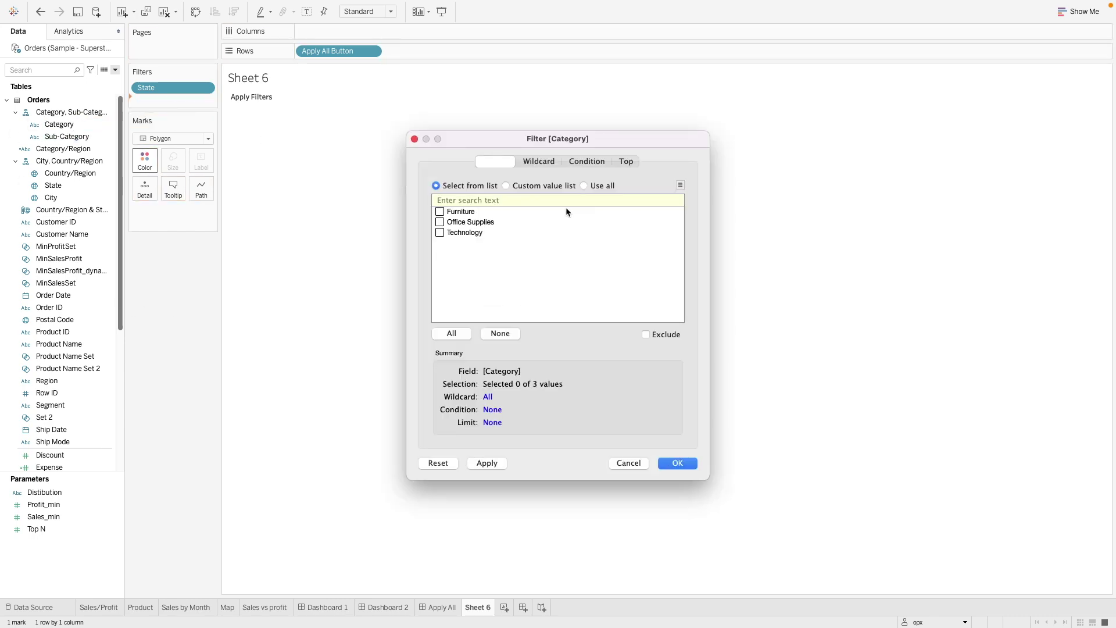
left_click(594, 185)
left_click(676, 463)
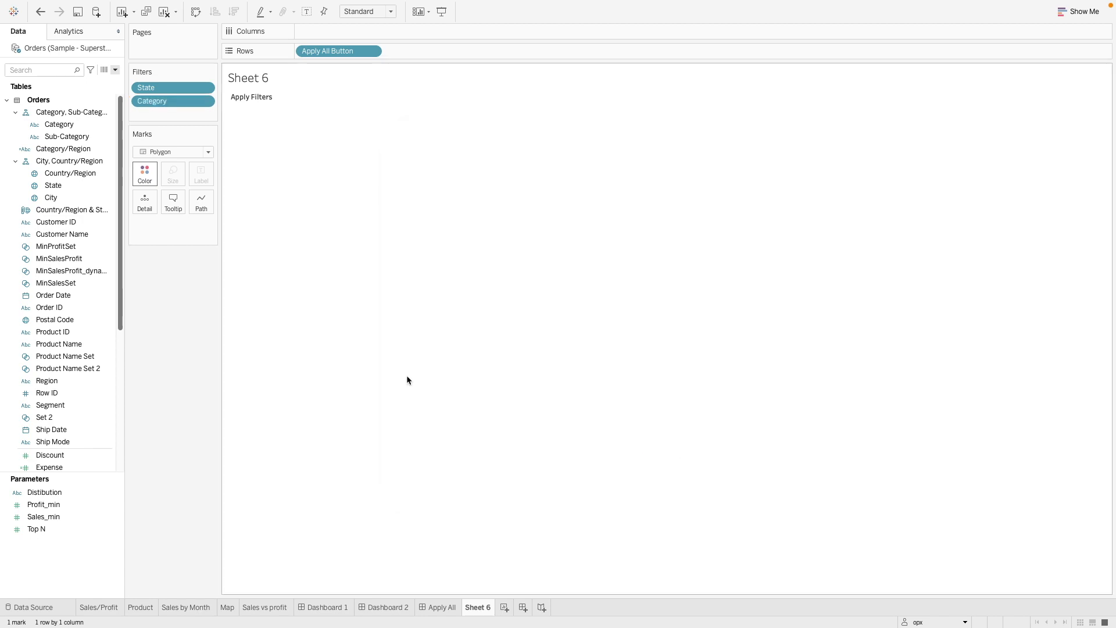
left_click_drag(66, 137, 170, 106)
left_click(584, 185)
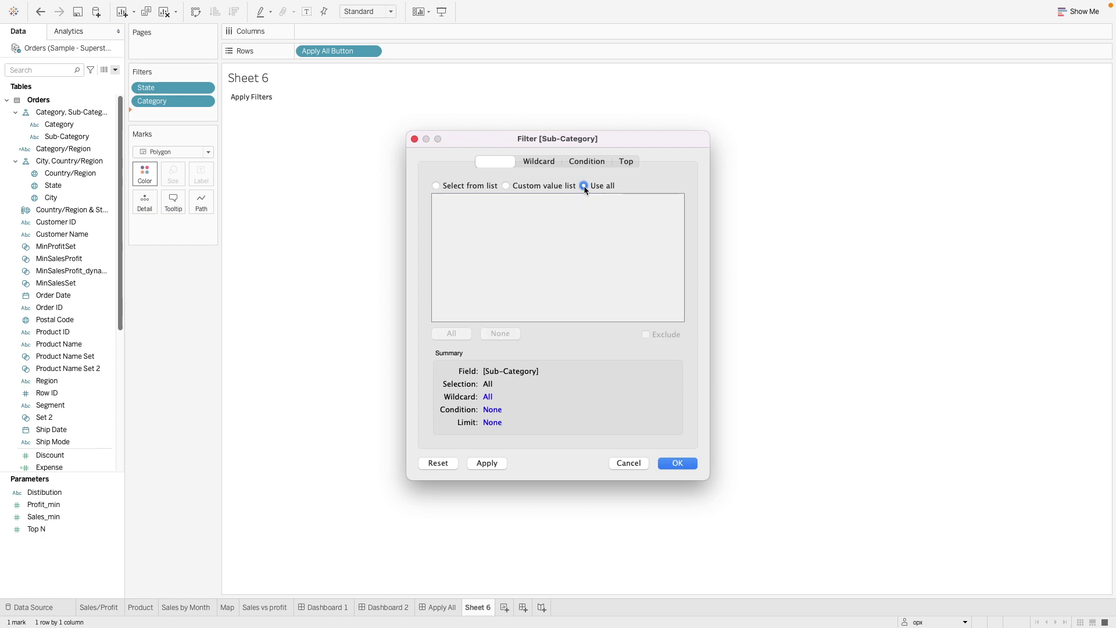
left_click(675, 465)
left_click(436, 607)
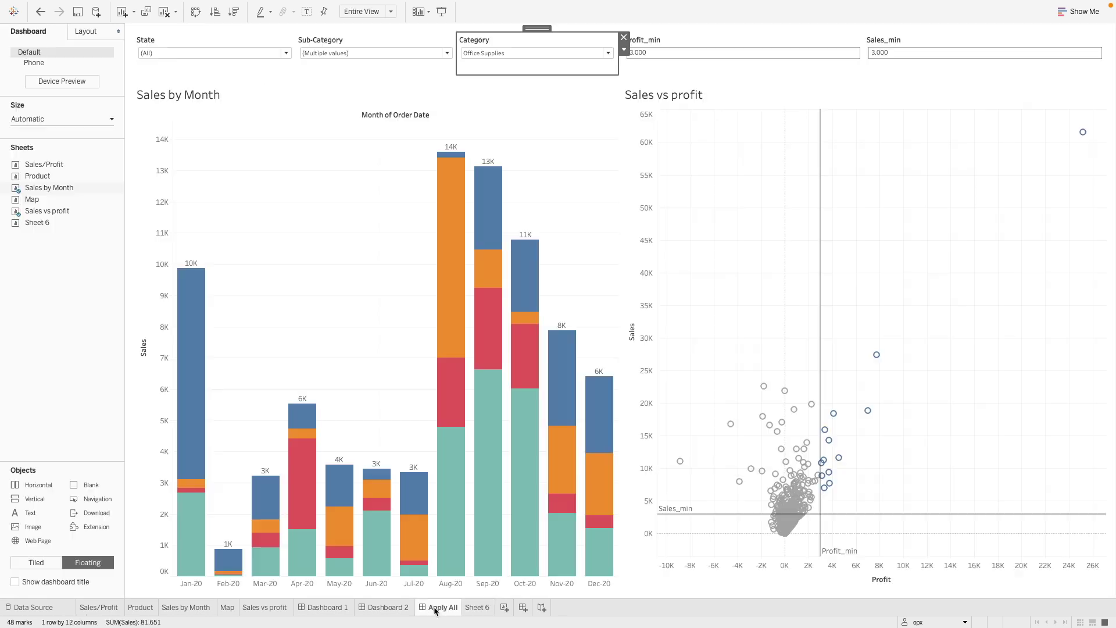
- On Sheet 6, copy the State, Category and Sub-Category filter pills onto Detail for 656 marks
left_click(478, 608)
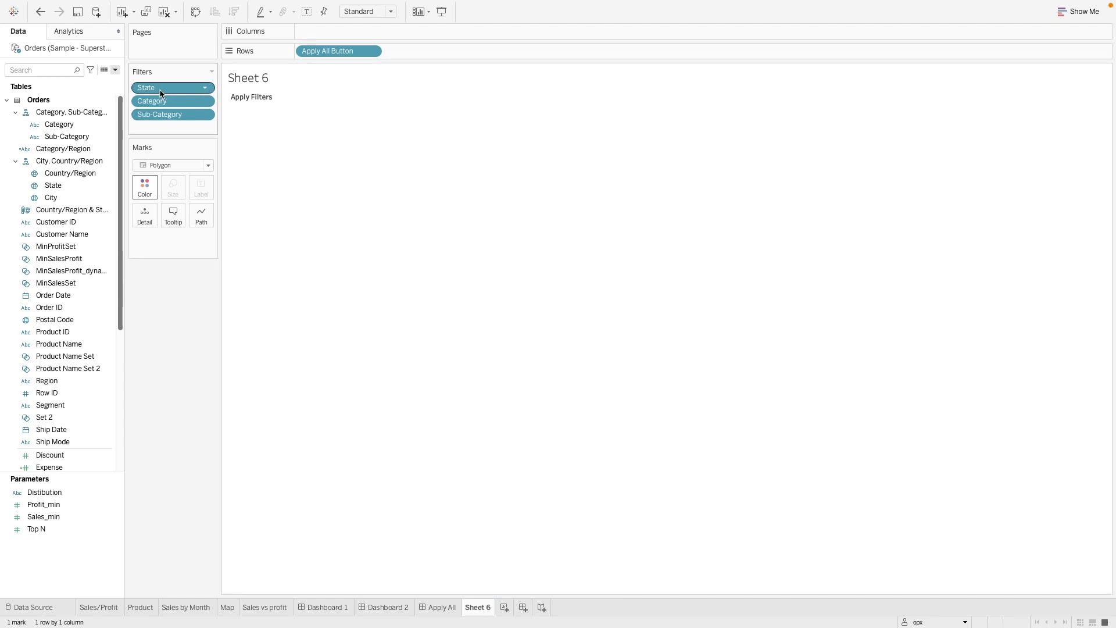
left_click_drag(161, 93, 149, 222)
left_click_drag(149, 103, 156, 221)
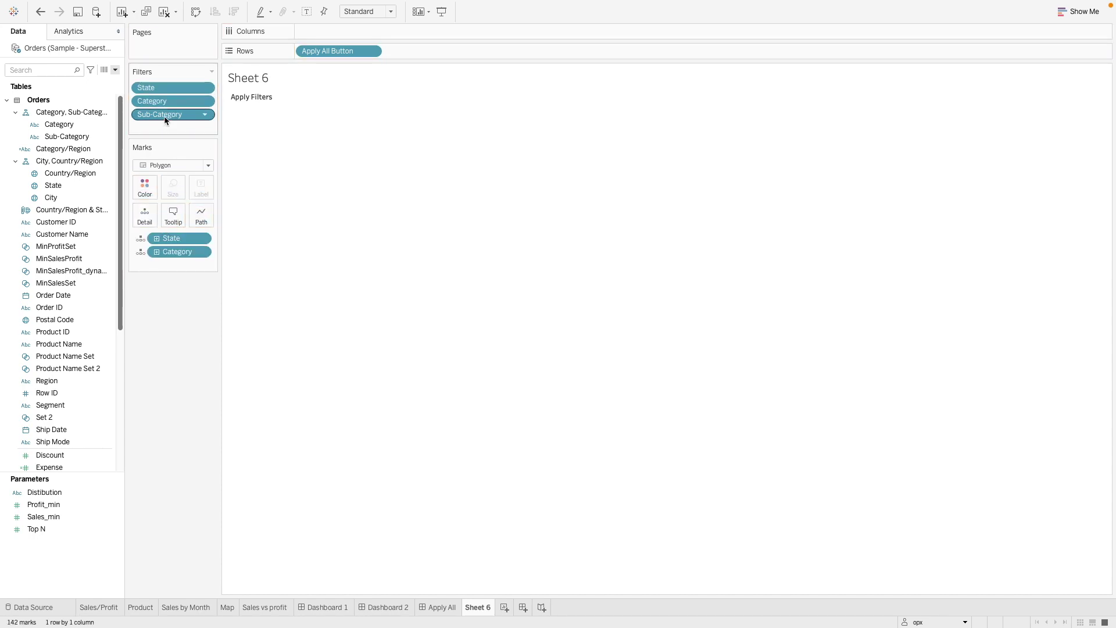
left_click_drag(165, 121, 148, 221)
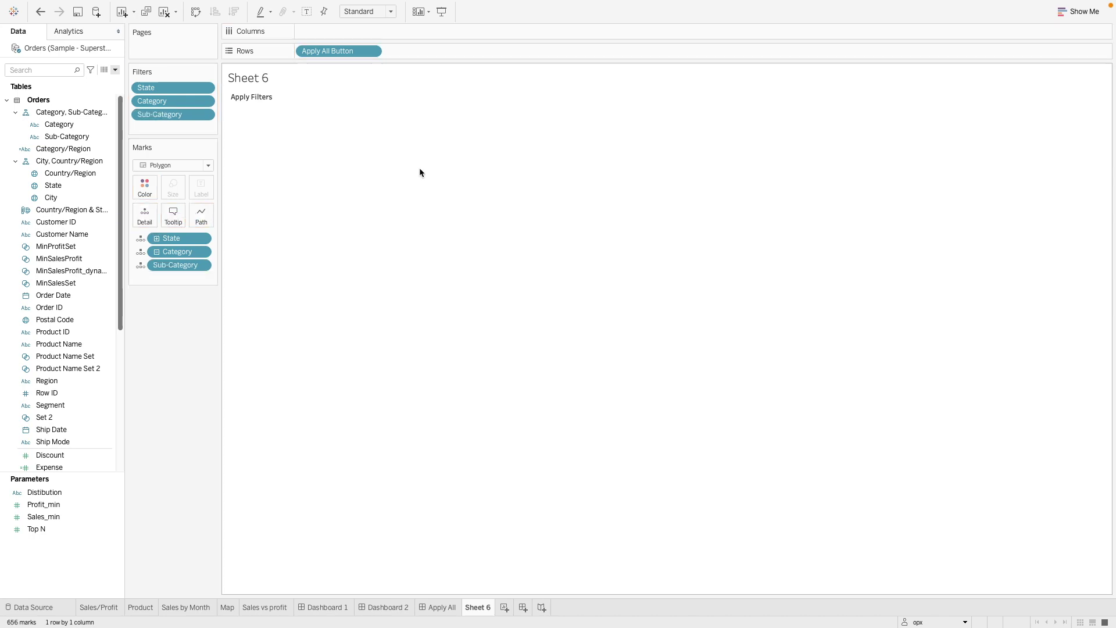
- Show the State and Sub-Category filter cards on the worksheet
right_click(175, 89)
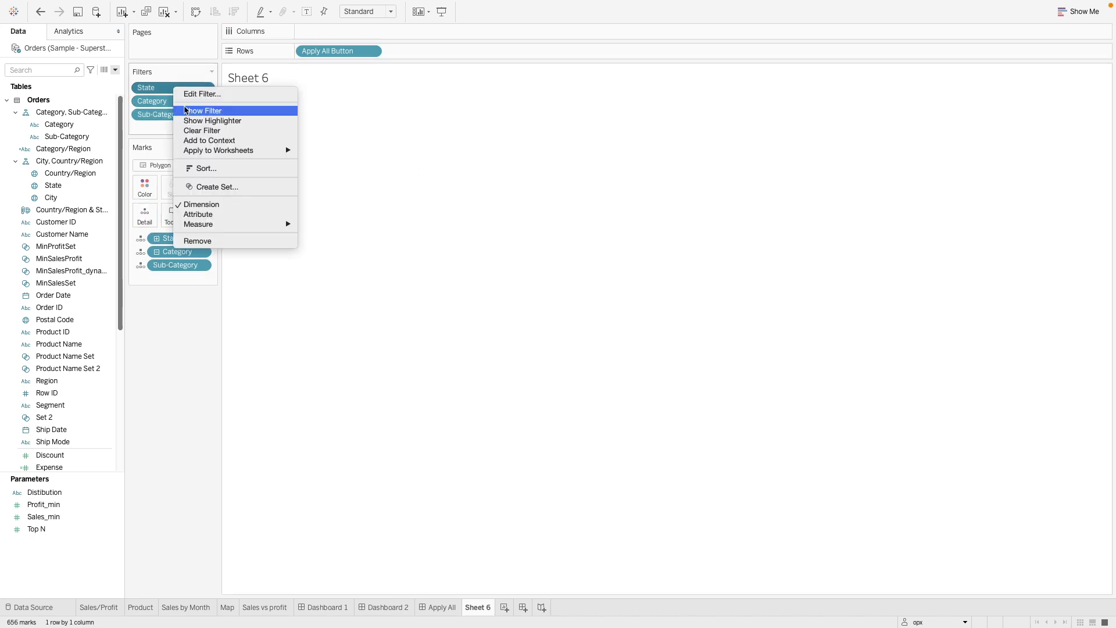
left_click(186, 110)
right_click(165, 103)
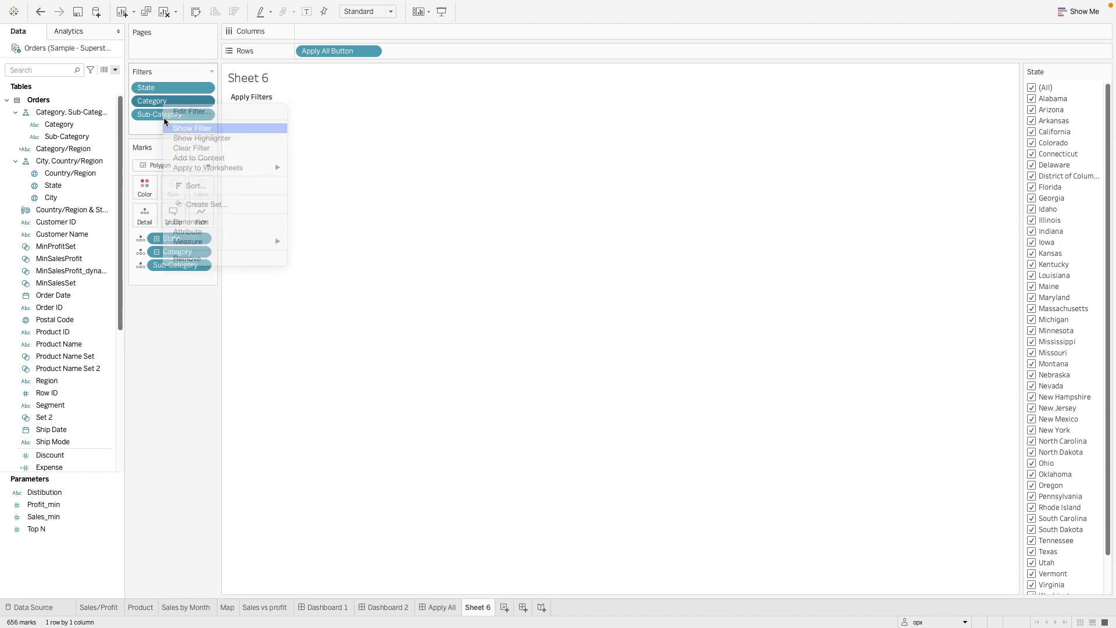
right_click(162, 117)
left_click(189, 136)
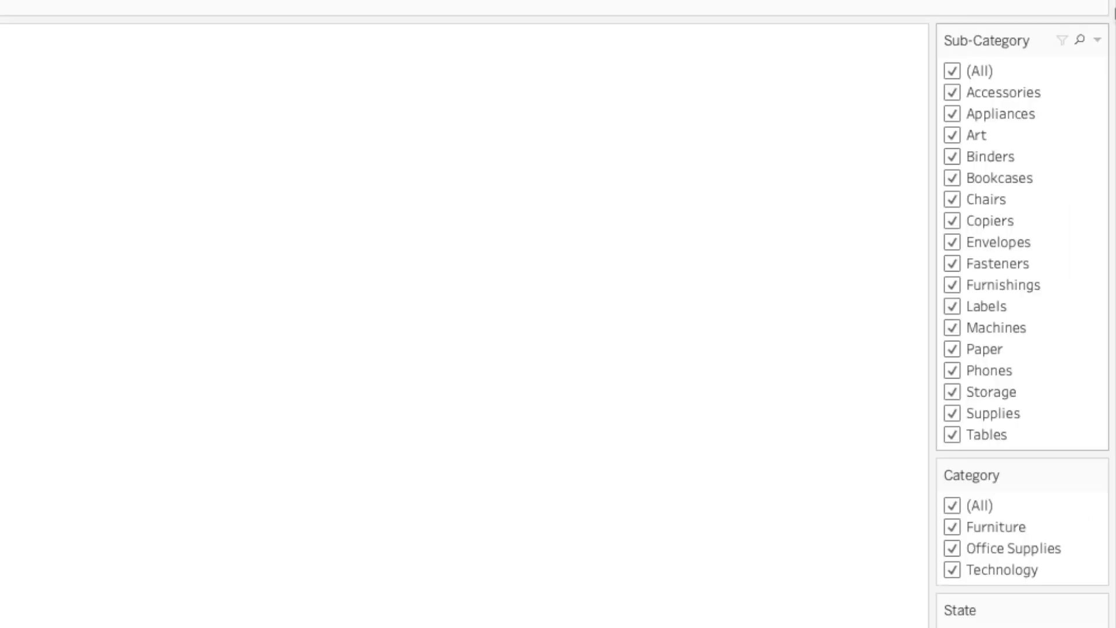
- Make the Sub-Category and Category filter cards Multiple Values (dropdown)
left_click(1097, 41)
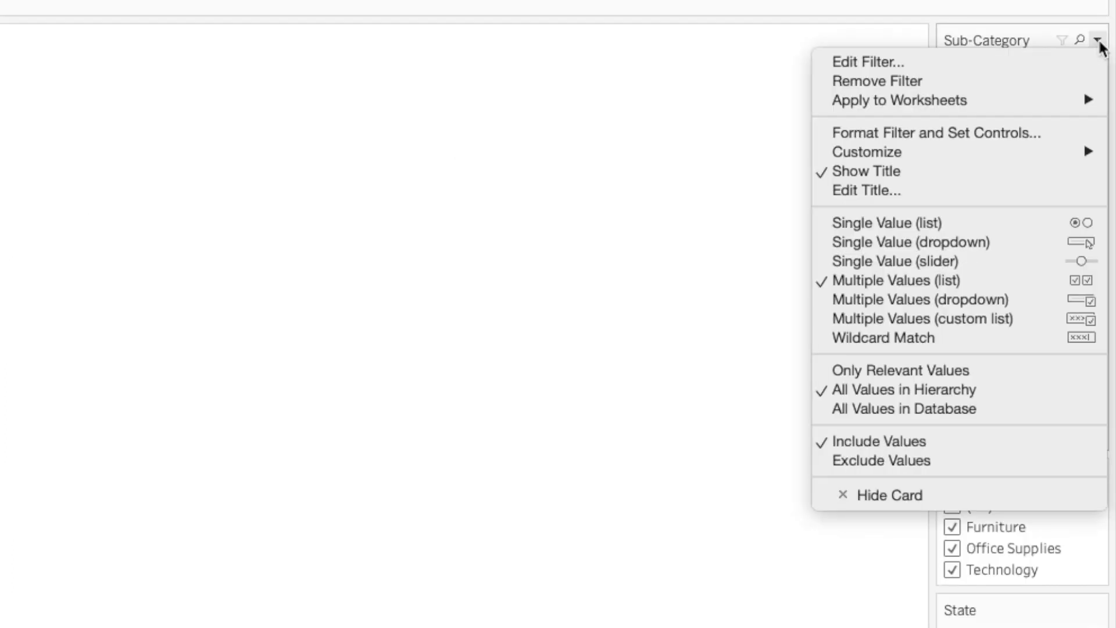
left_click(958, 302)
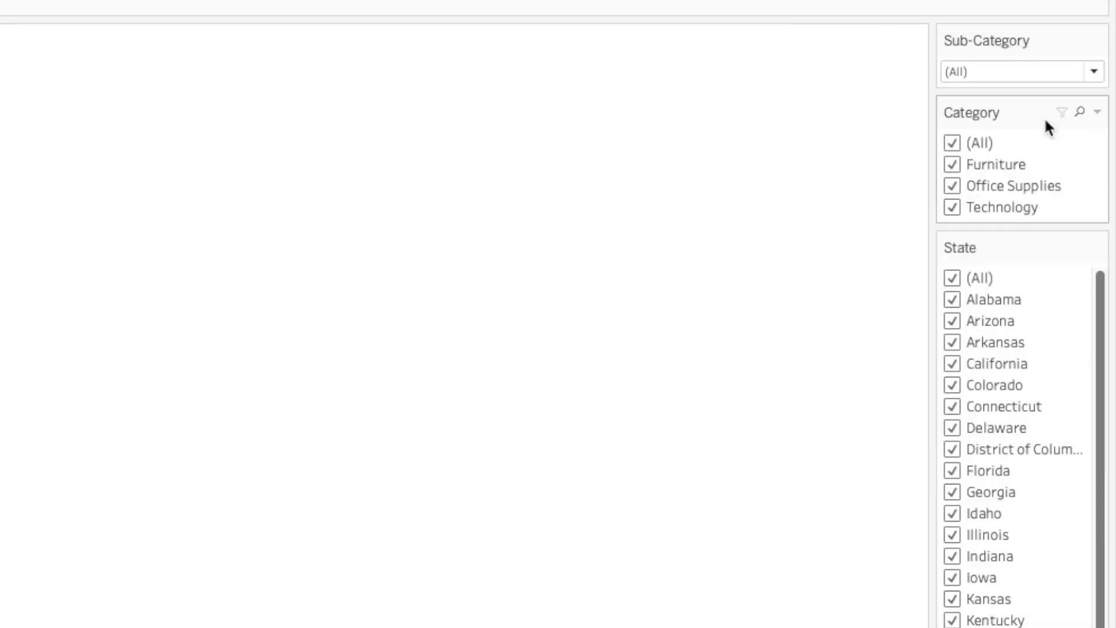
left_click(1098, 113)
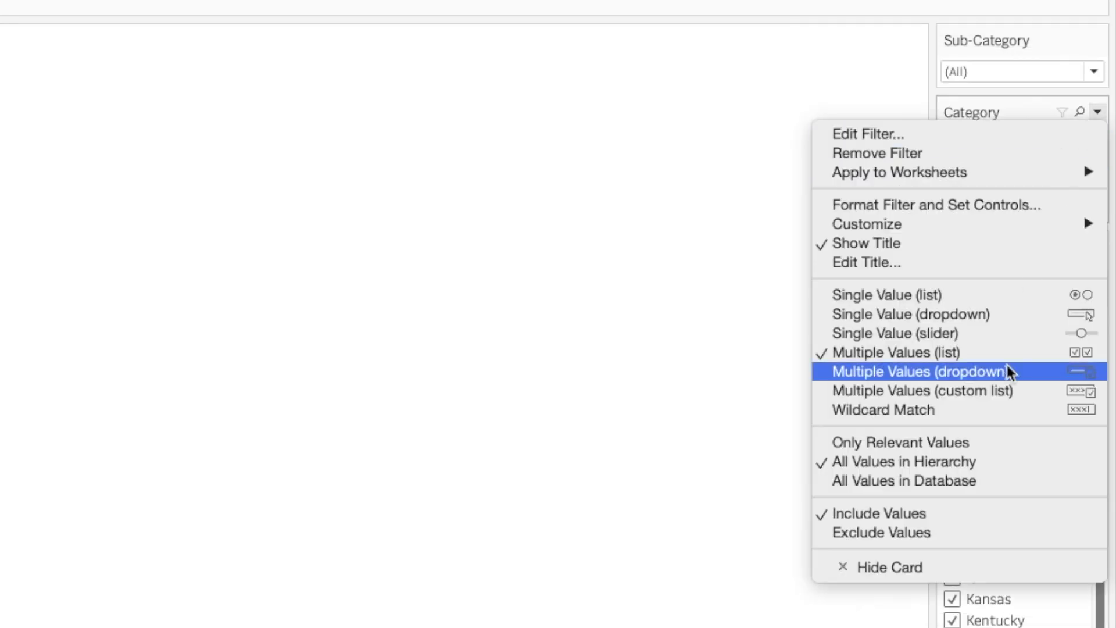
left_click(1008, 370)
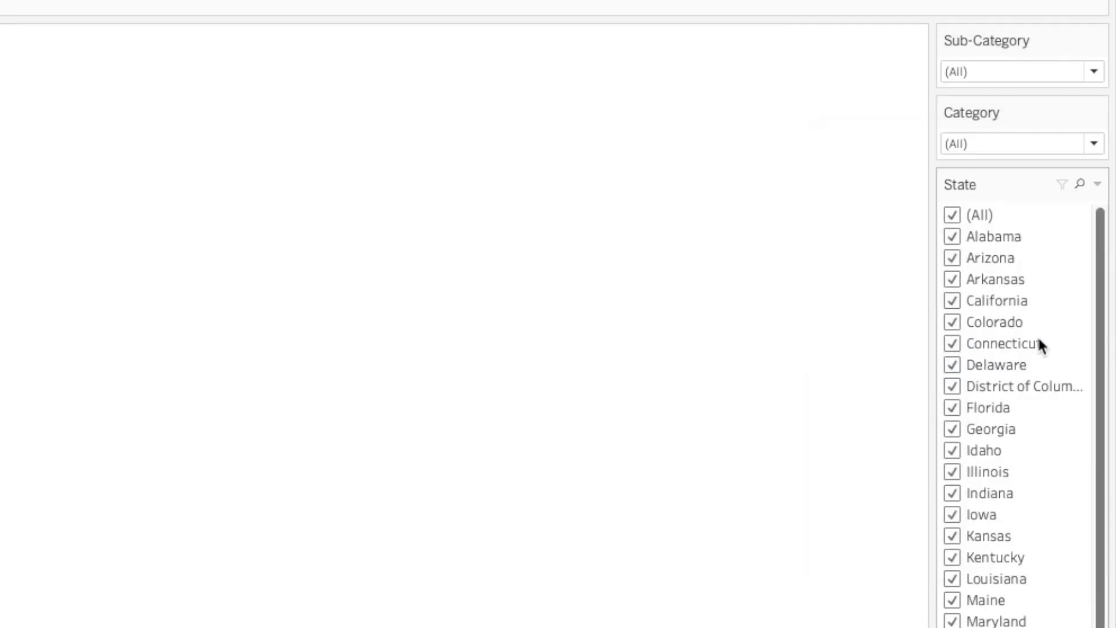
left_click(1097, 186)
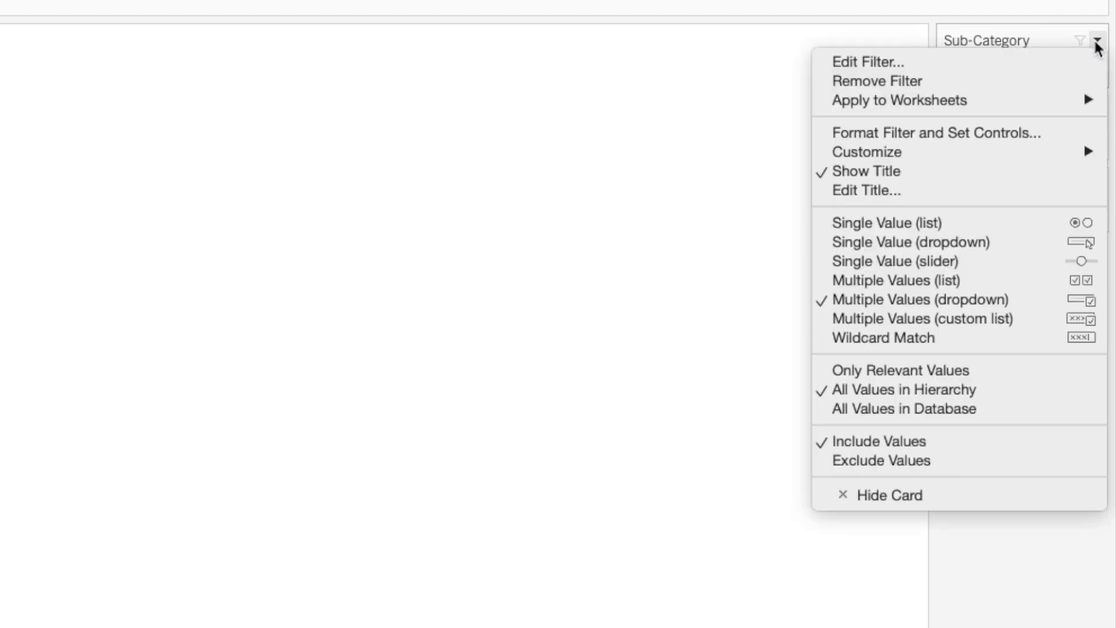
mouse_move(1023, 150)
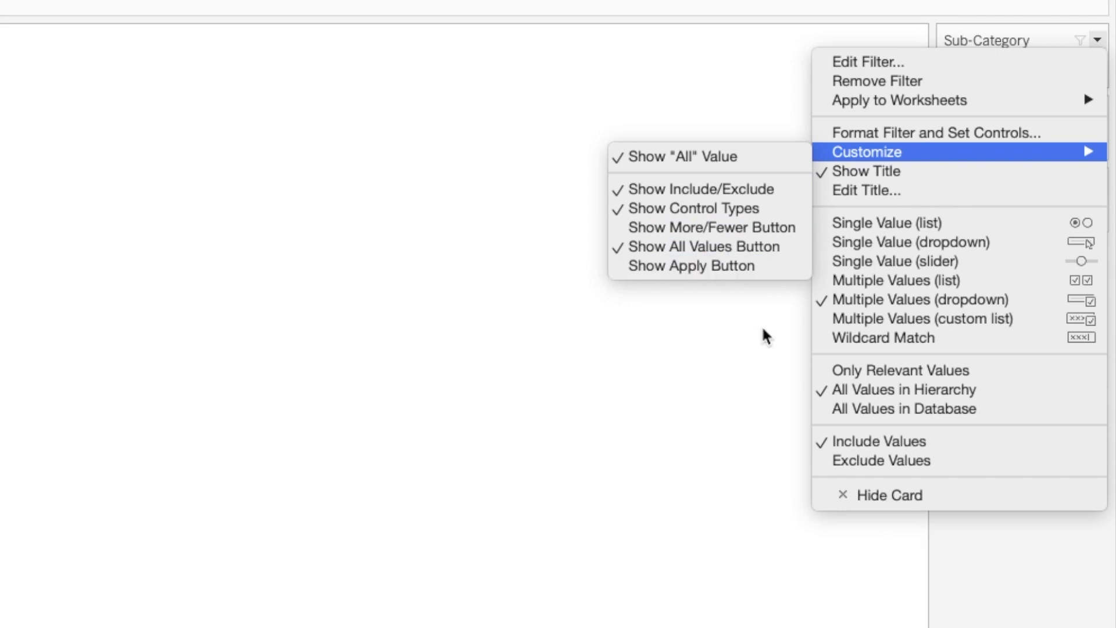
left_click(985, 623)
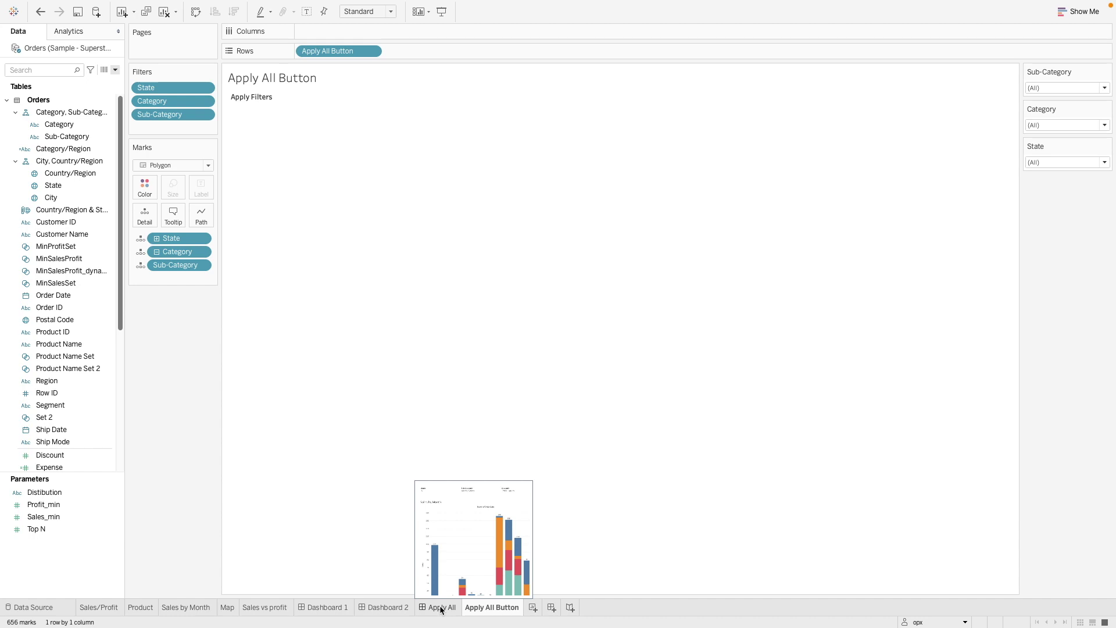
- Float the Apply All Button sheet on the Apply All dashboard and hide its title
left_click(441, 608)
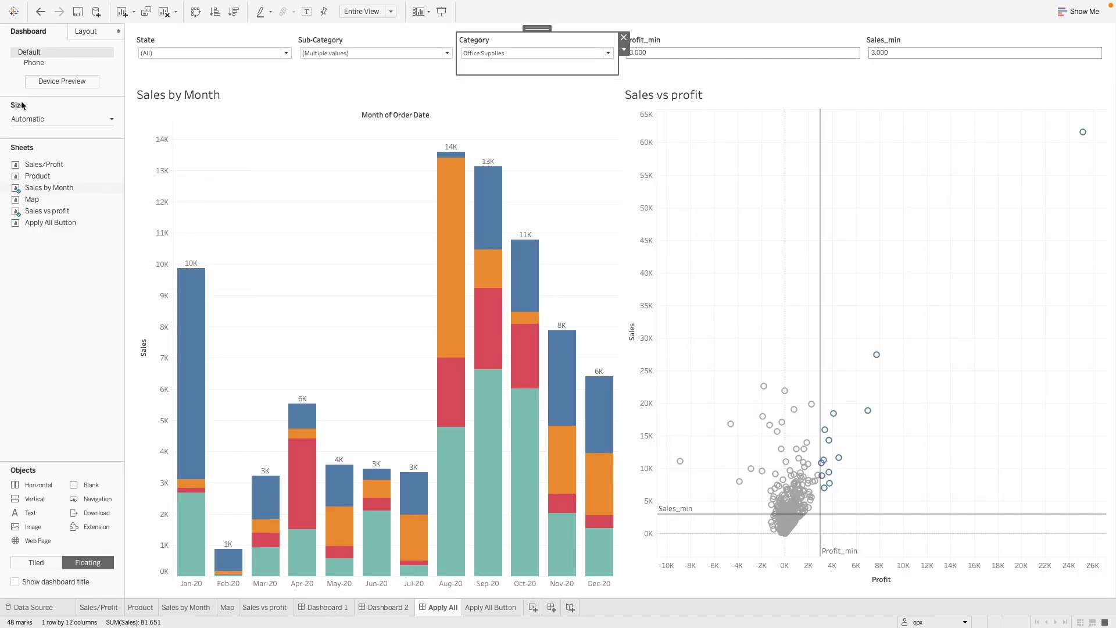
mouse_move(49, 225)
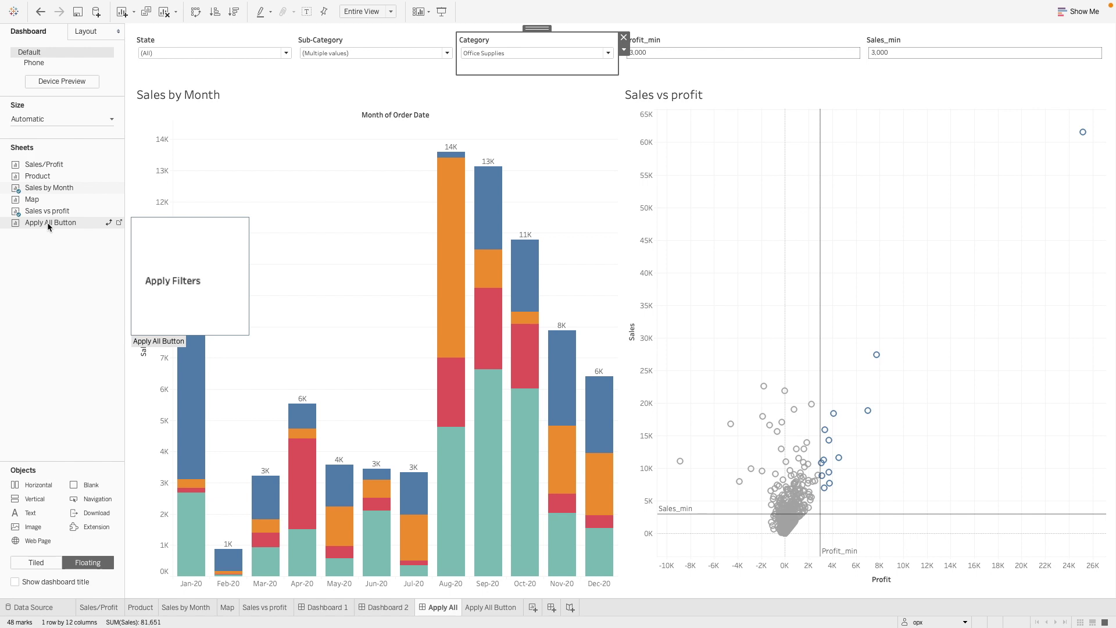
left_click_drag(47, 222, 313, 215)
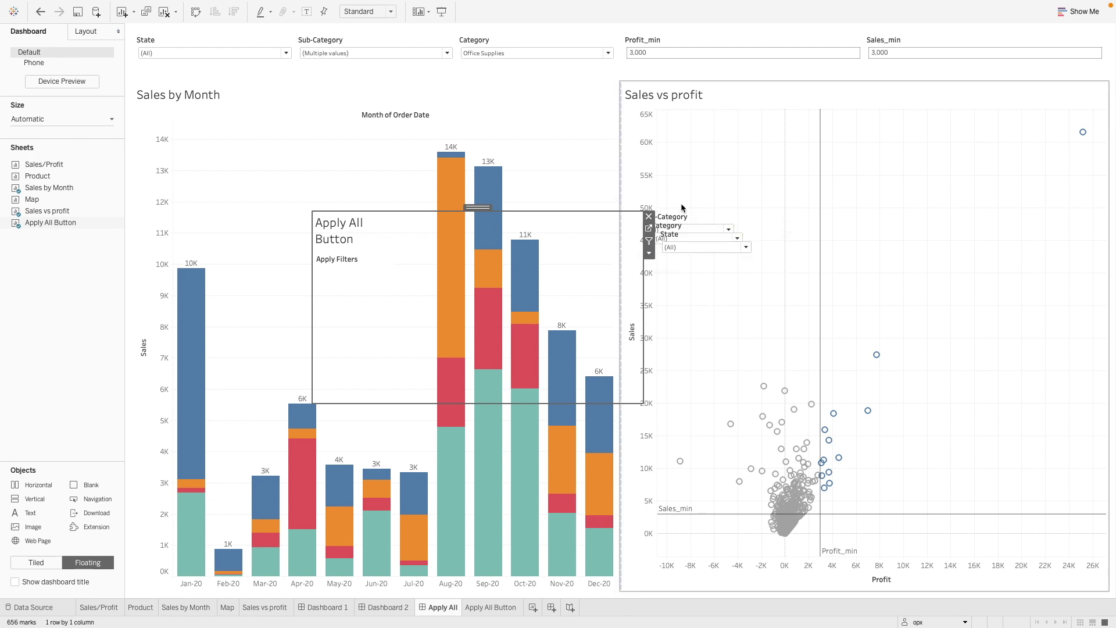
right_click(330, 228)
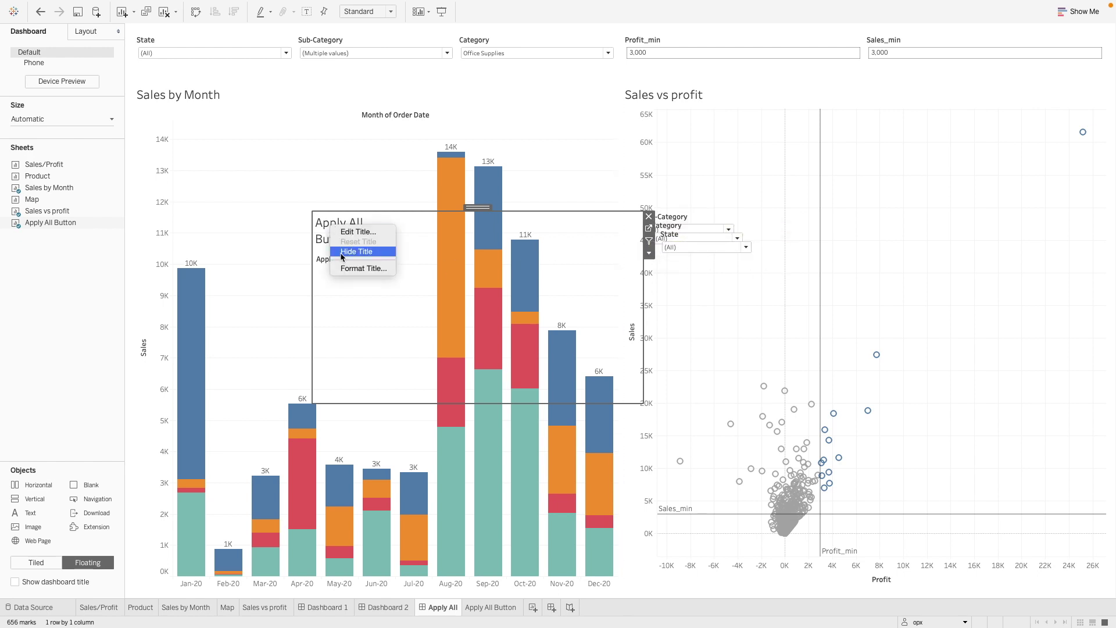
left_click(381, 248)
- Set the floating Apply Filters sheet to Fit > Entire View
left_click(649, 253)
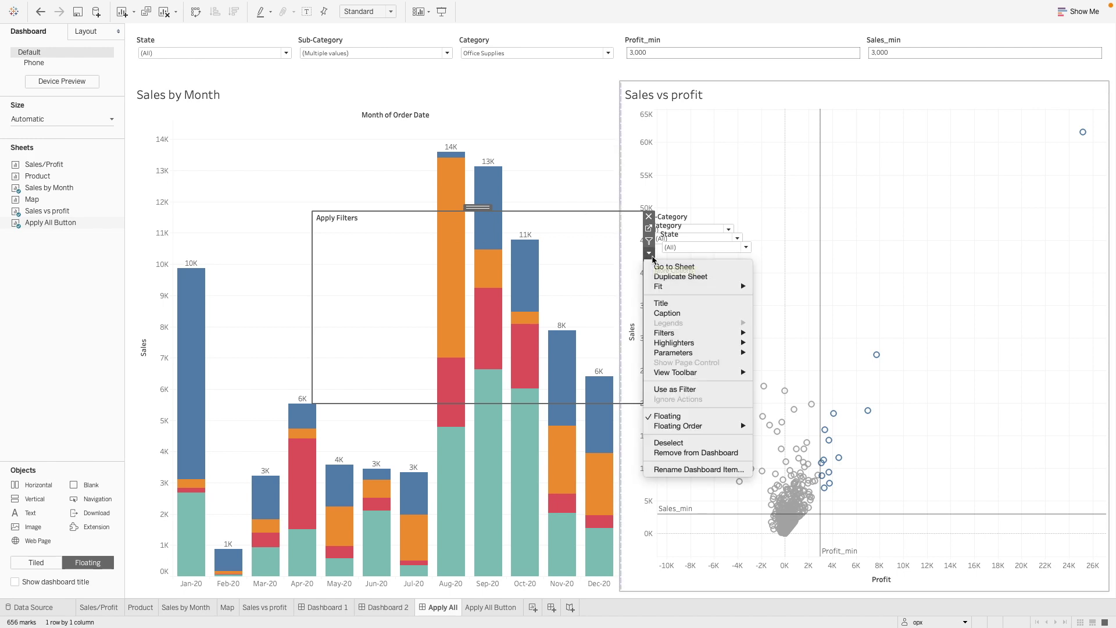
mouse_move(715, 286)
left_click(781, 318)
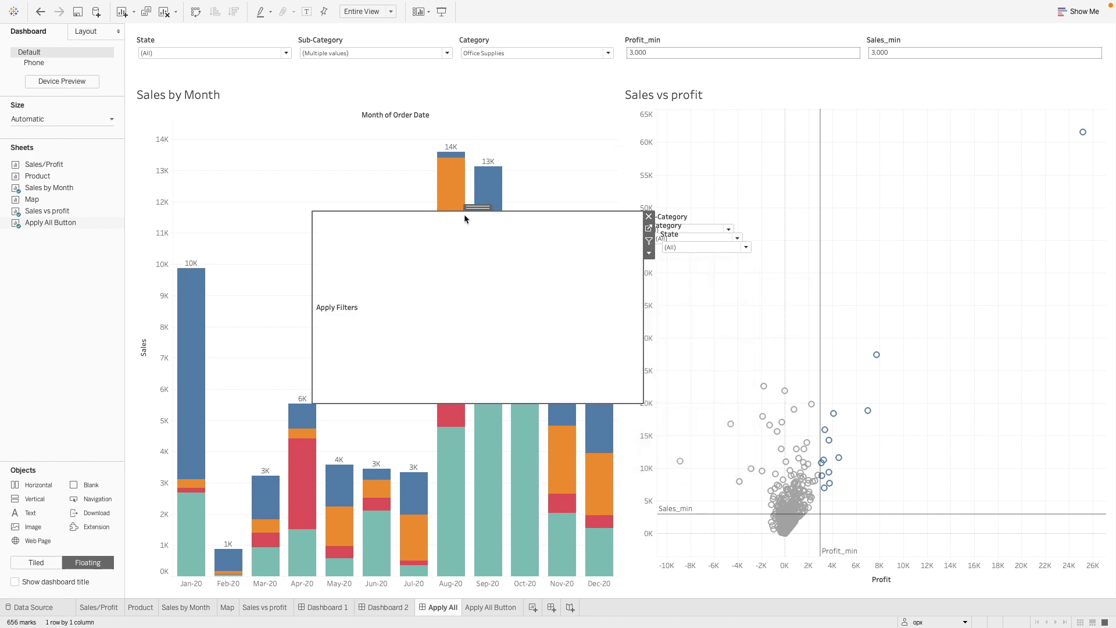
left_click(678, 218)
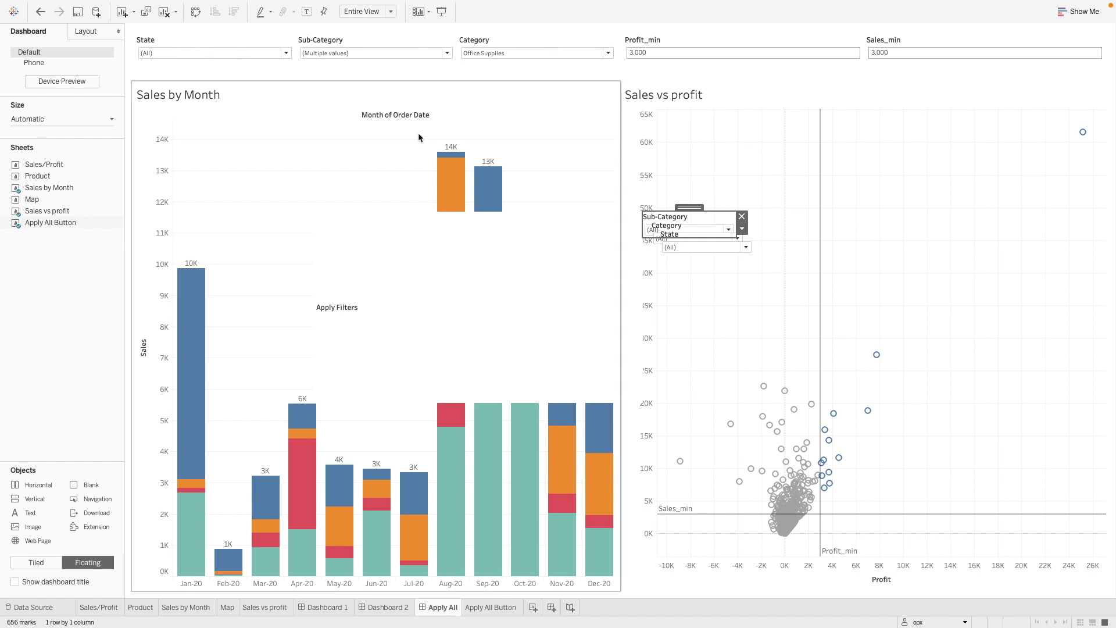
left_click(317, 114)
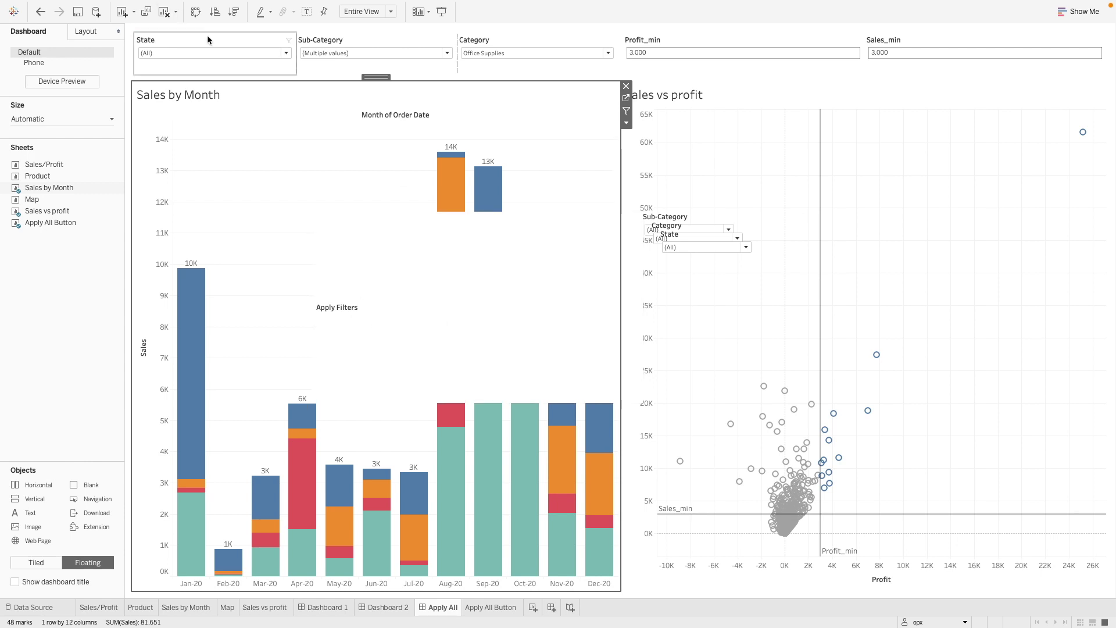
- Replace the top-row State filter with the floating one and place Apply Filters beside Sub-Category
left_click(263, 41)
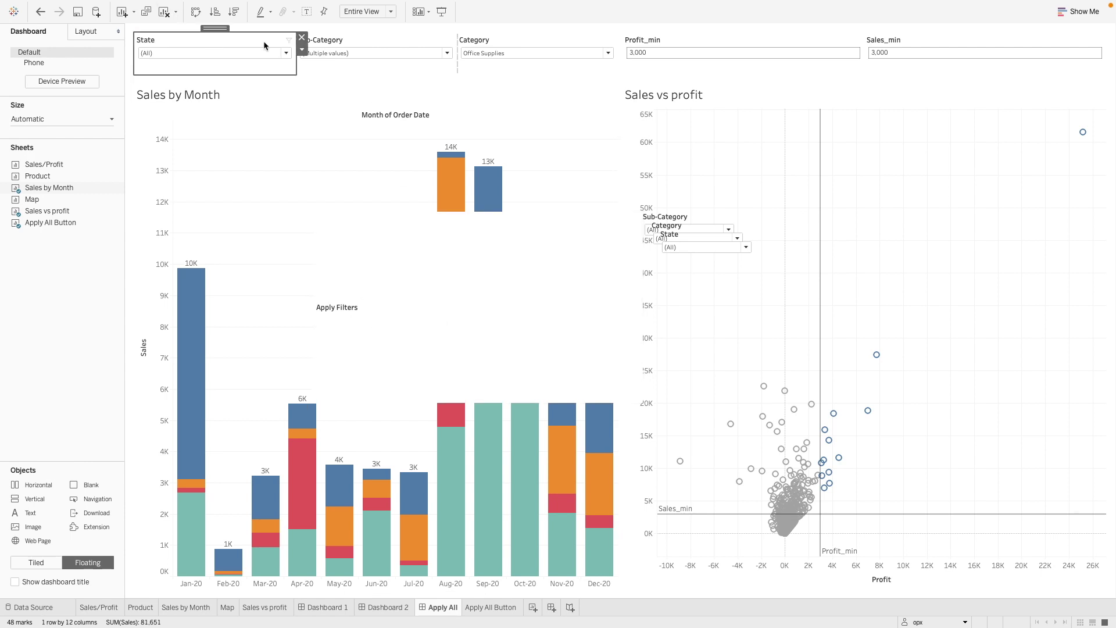
left_click(302, 38)
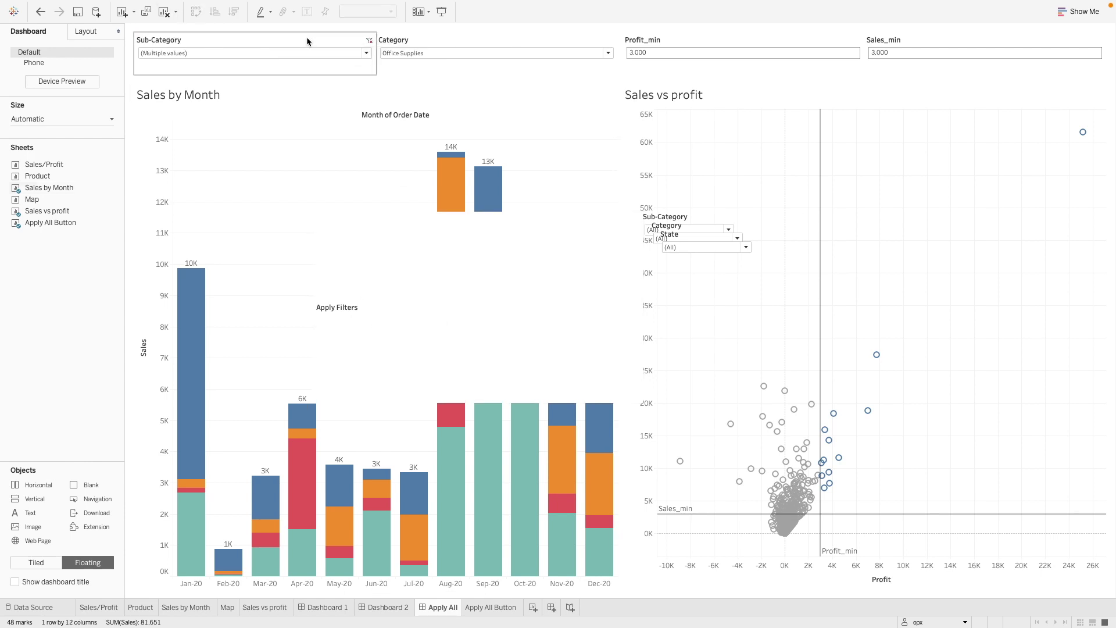
left_click(679, 219)
left_click(700, 241)
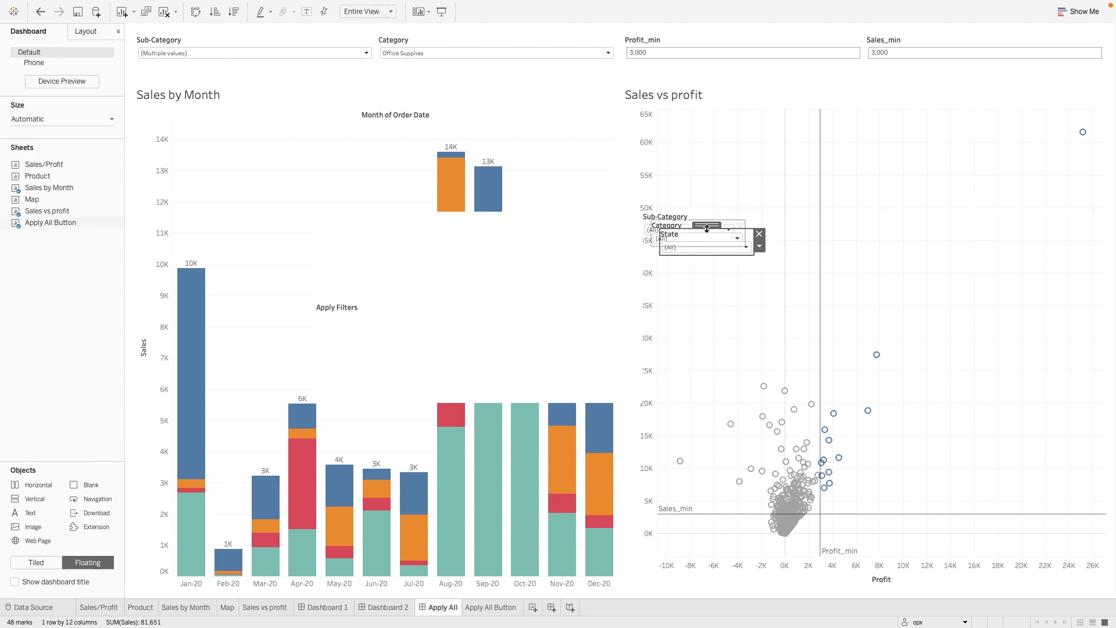
left_click_drag(707, 228, 595, 48)
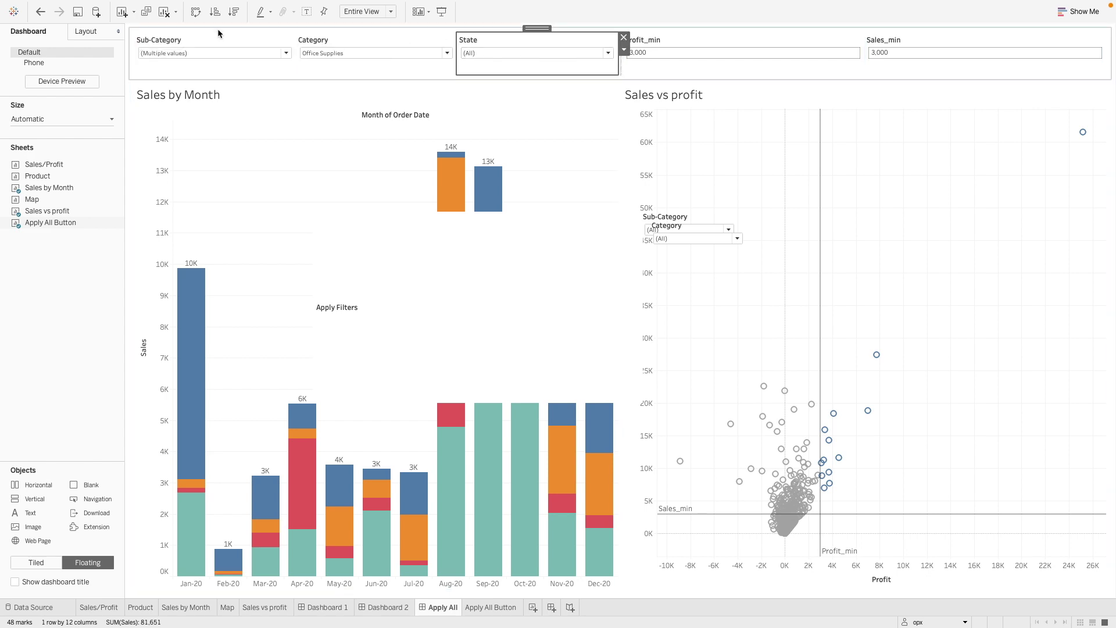
left_click(393, 273)
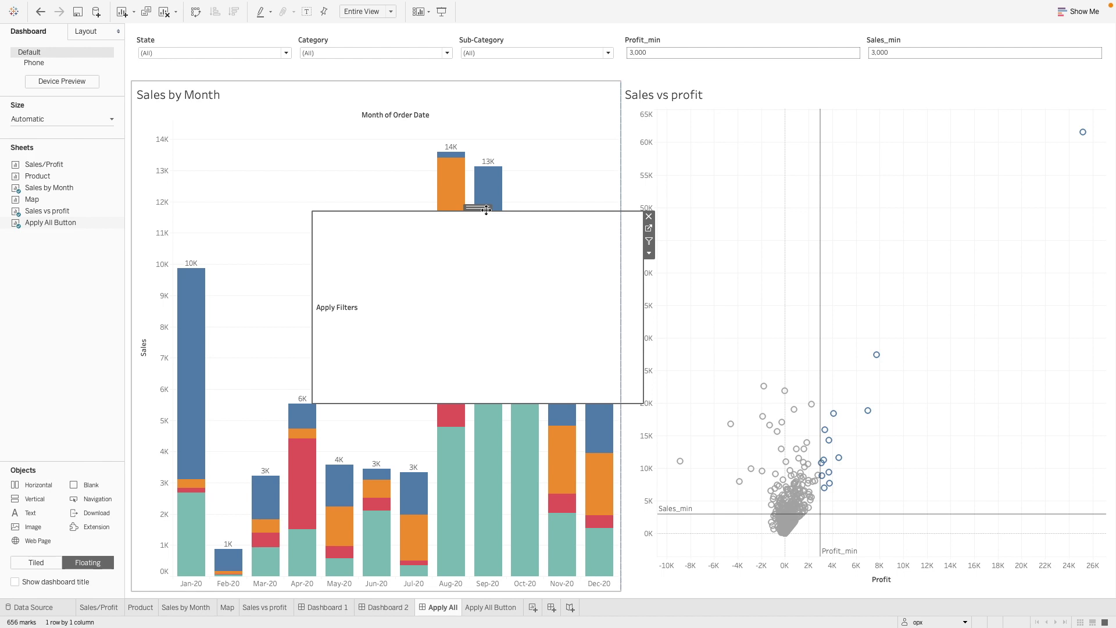
left_click_drag(486, 209, 610, 56)
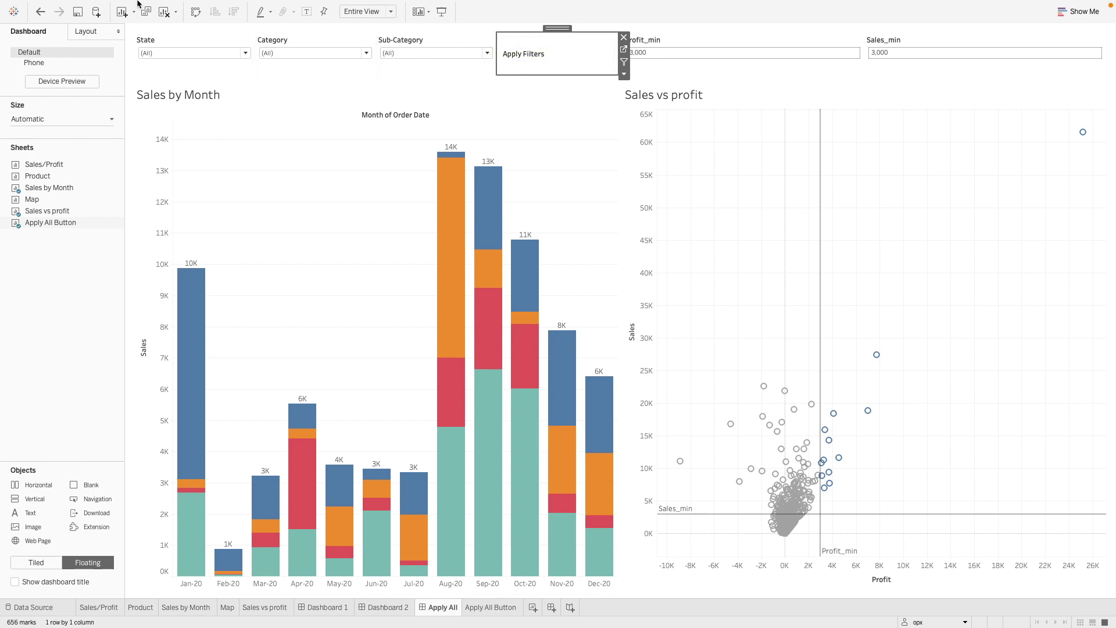
- Start a new Filter action via Dashboard > Actions > Add Action
mouse_move(152, 5)
left_click(217, 7)
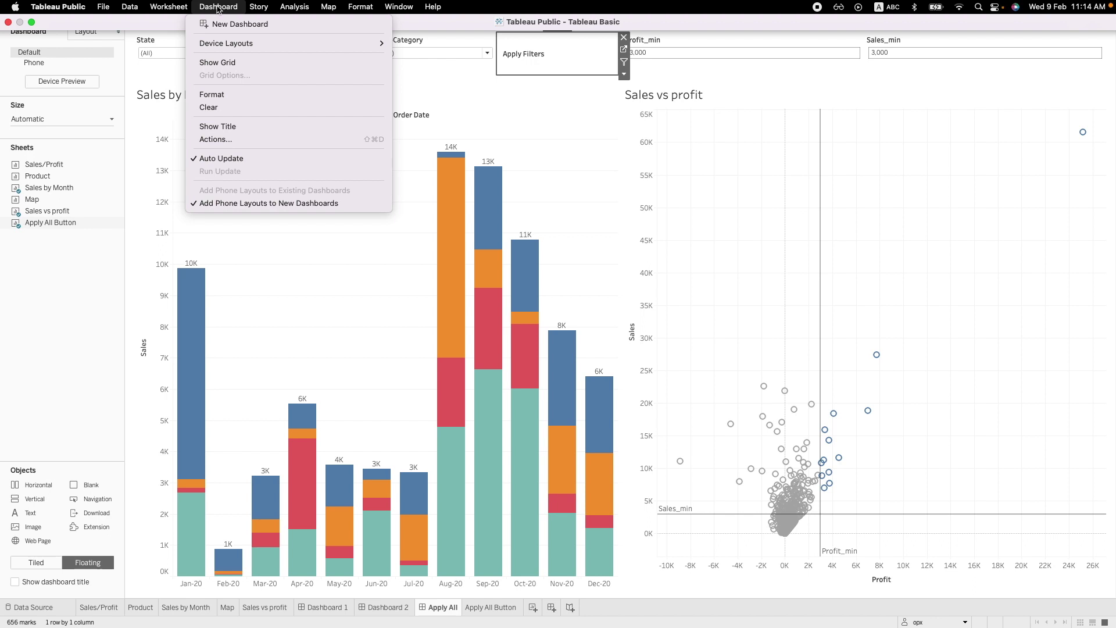
left_click(232, 139)
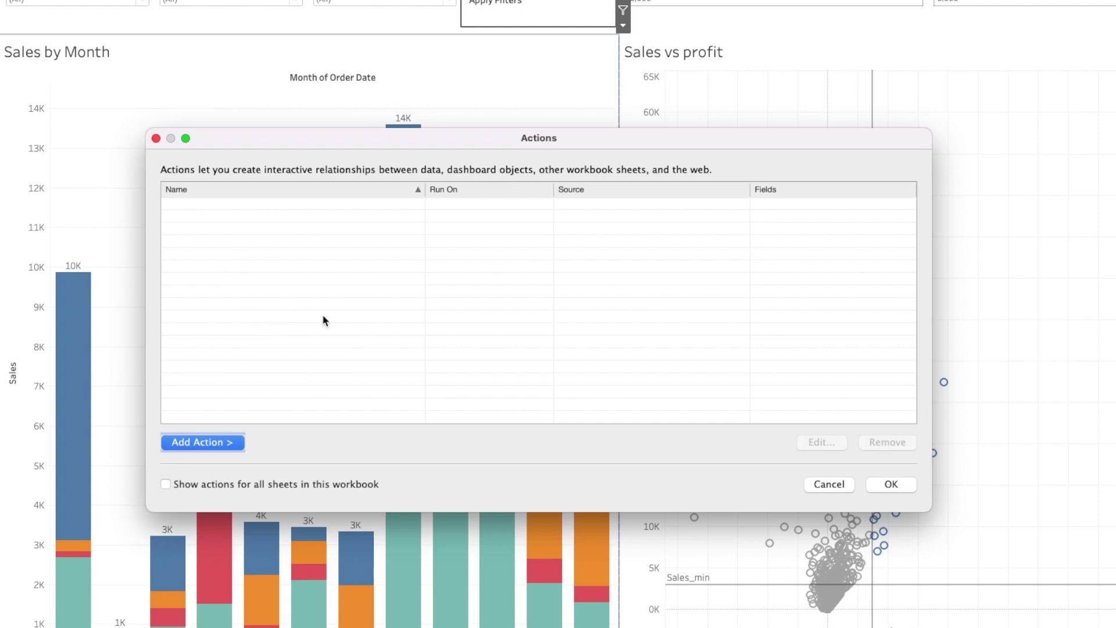
left_click(192, 452)
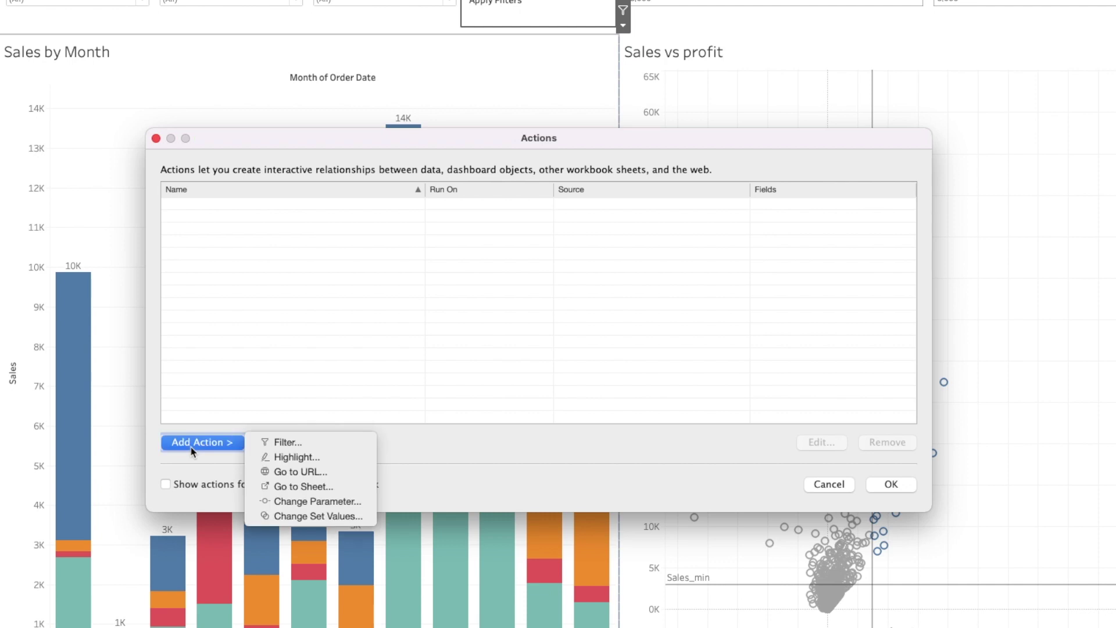
left_click(291, 446)
- Make Apply All Button the only source, exclude it from targets, and use Selected Fields
left_click(414, 163)
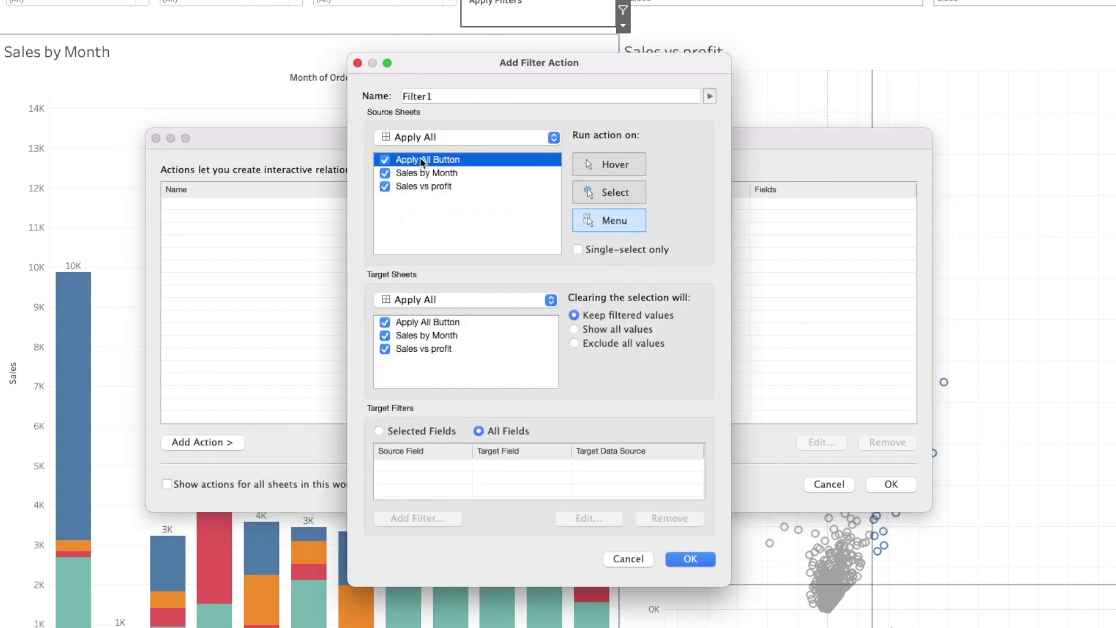
left_click(385, 174)
left_click(385, 186)
left_click(385, 322)
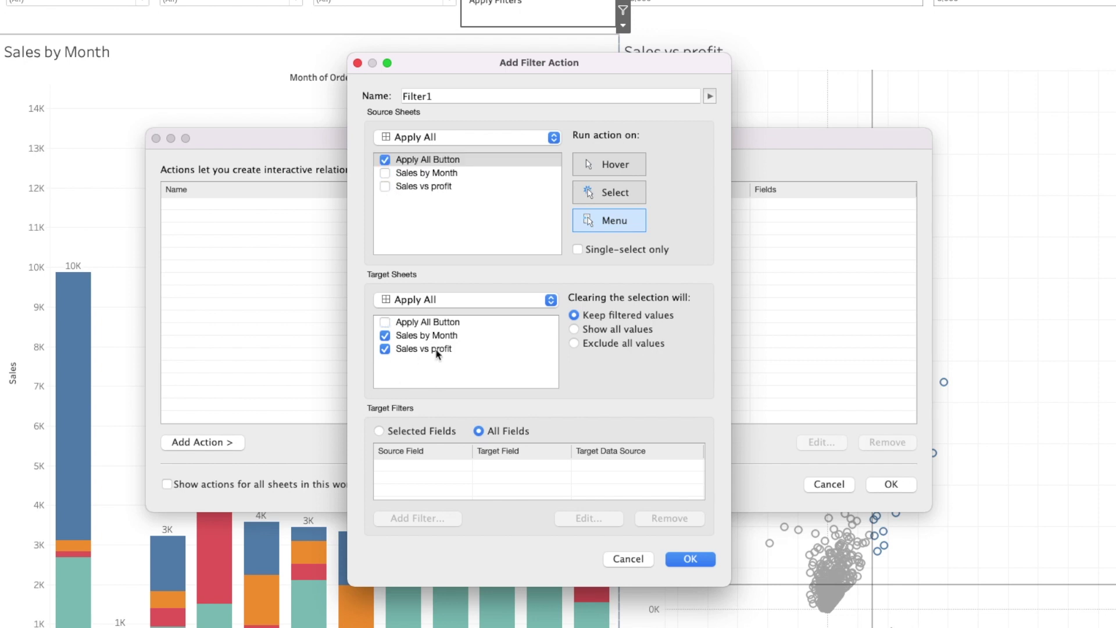
left_click(414, 433)
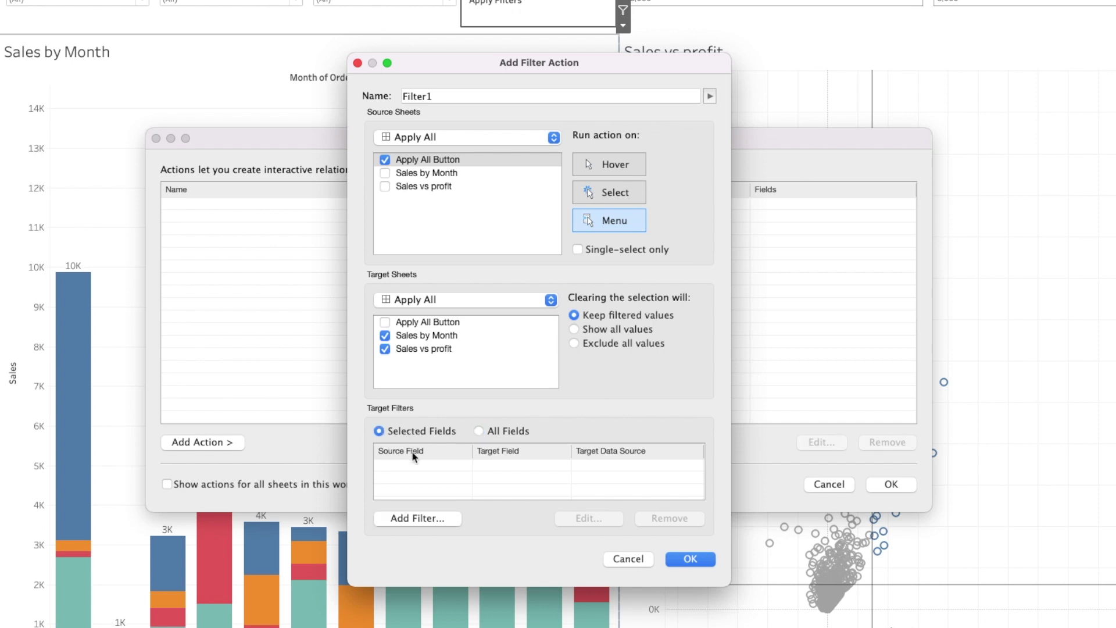
- Add State as a filter field mapping
left_click(431, 518)
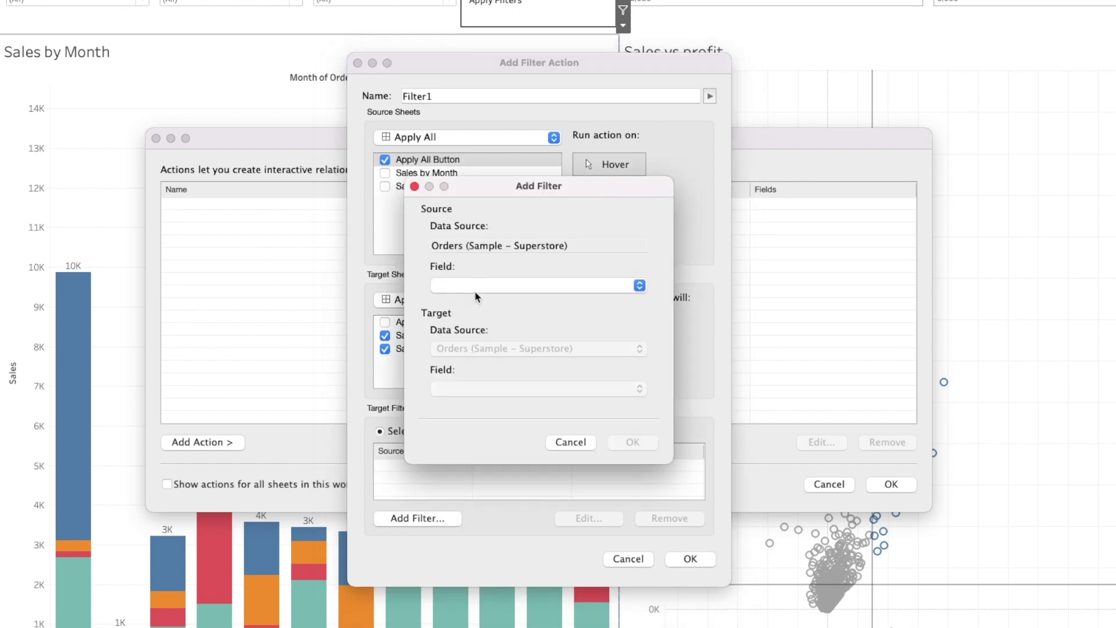
left_click(476, 286)
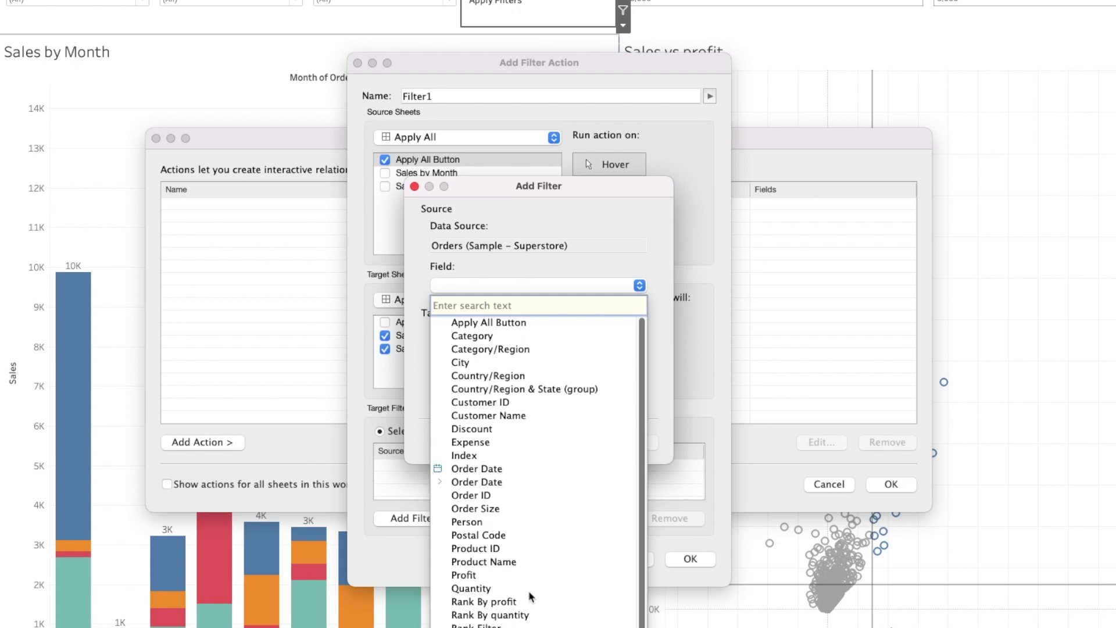
scroll(533, 594, "down", 3)
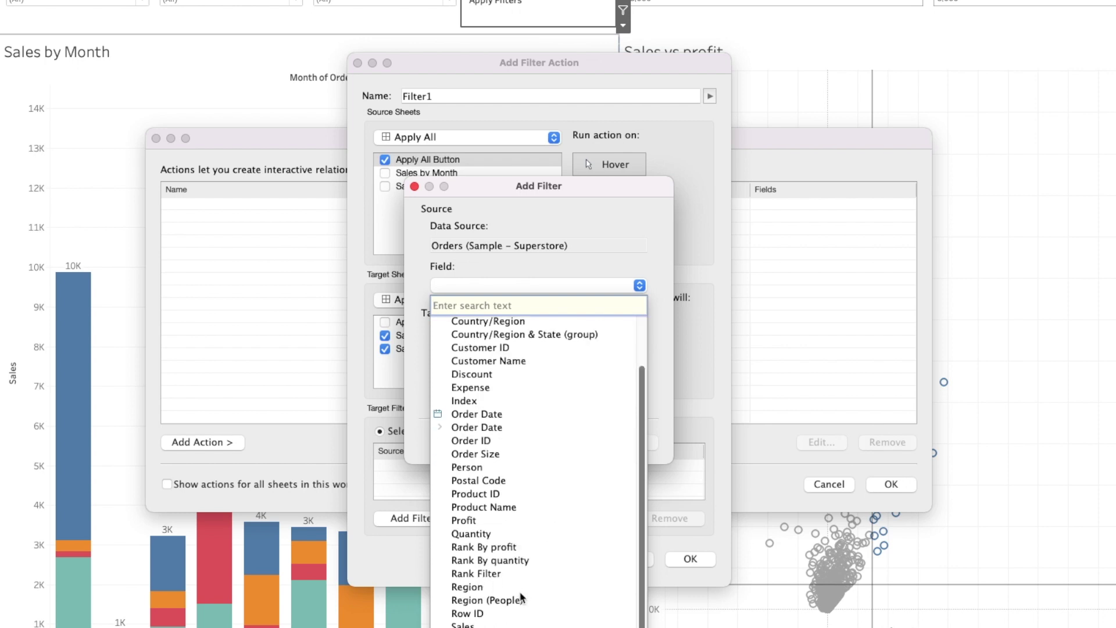
type("State")
key("Return")
left_click(631, 448)
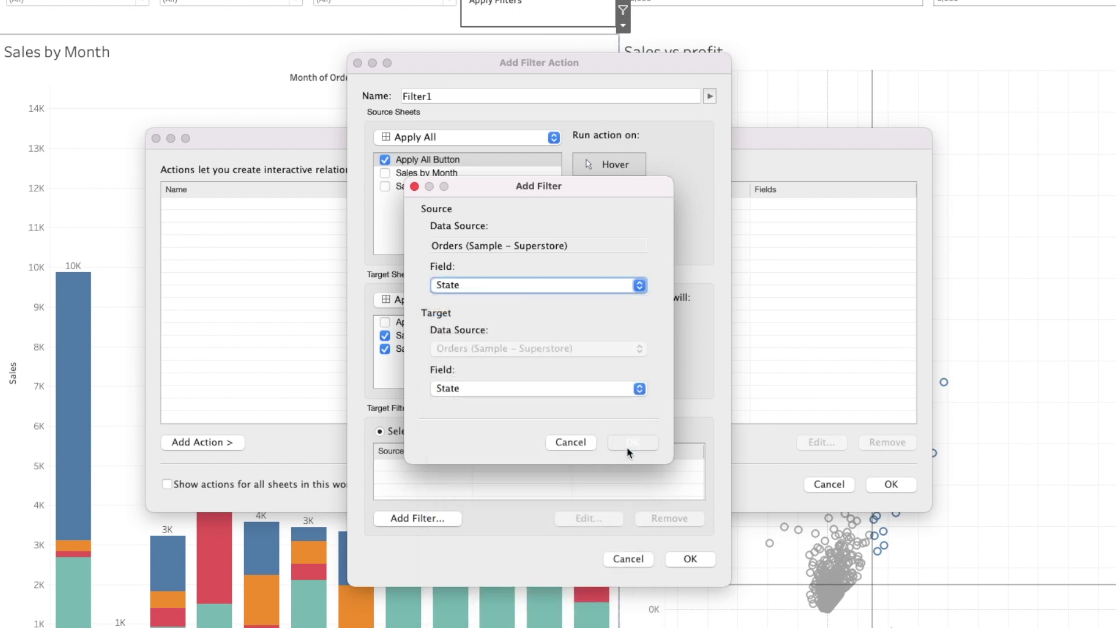
- Add Category and Sub-Category as filter field mappings
left_click(443, 519)
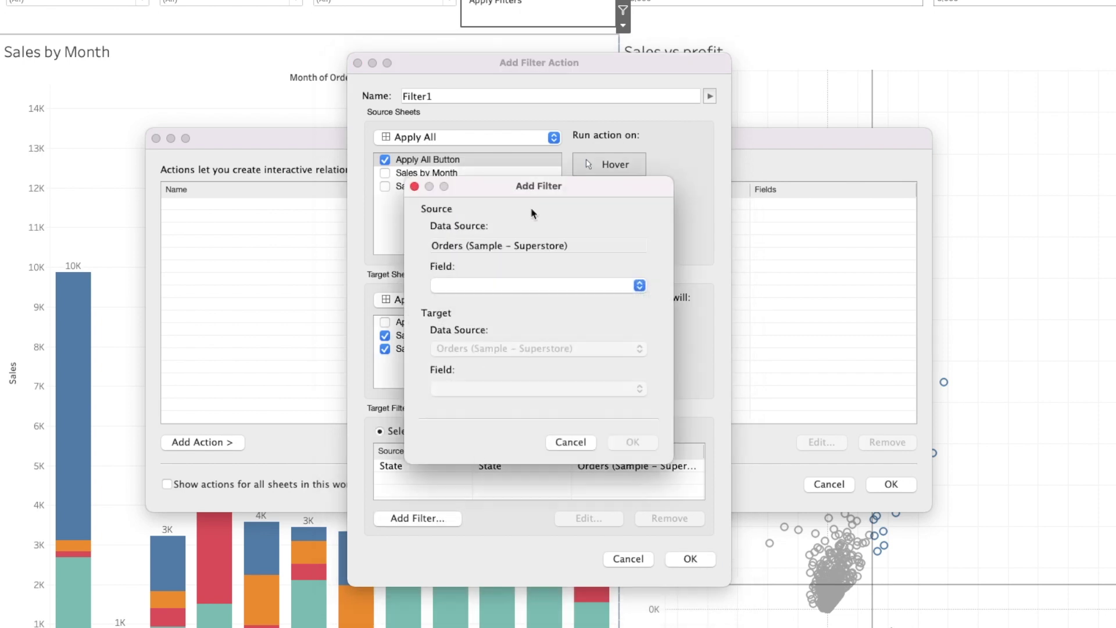
left_click(522, 286)
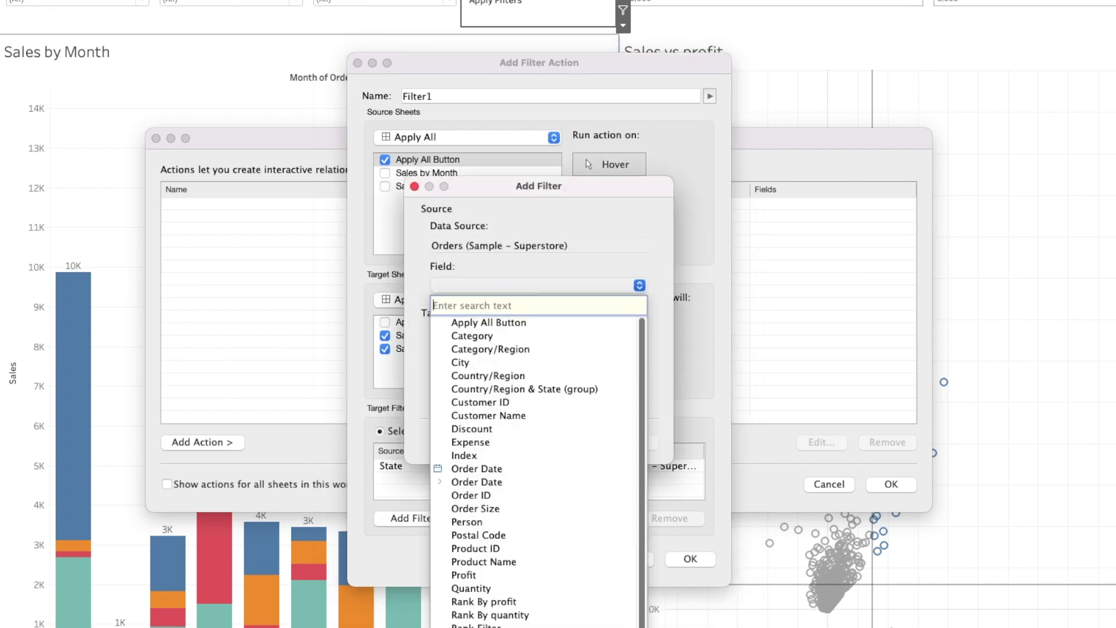
scroll(539, 471, "down", 3)
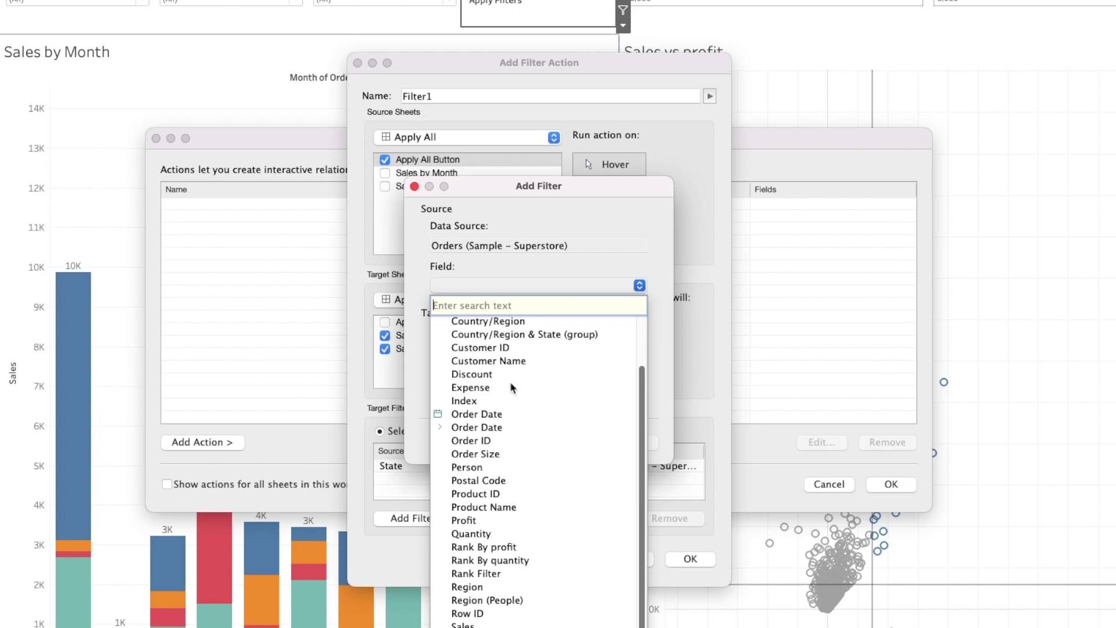
scroll(513, 396, "up", 3)
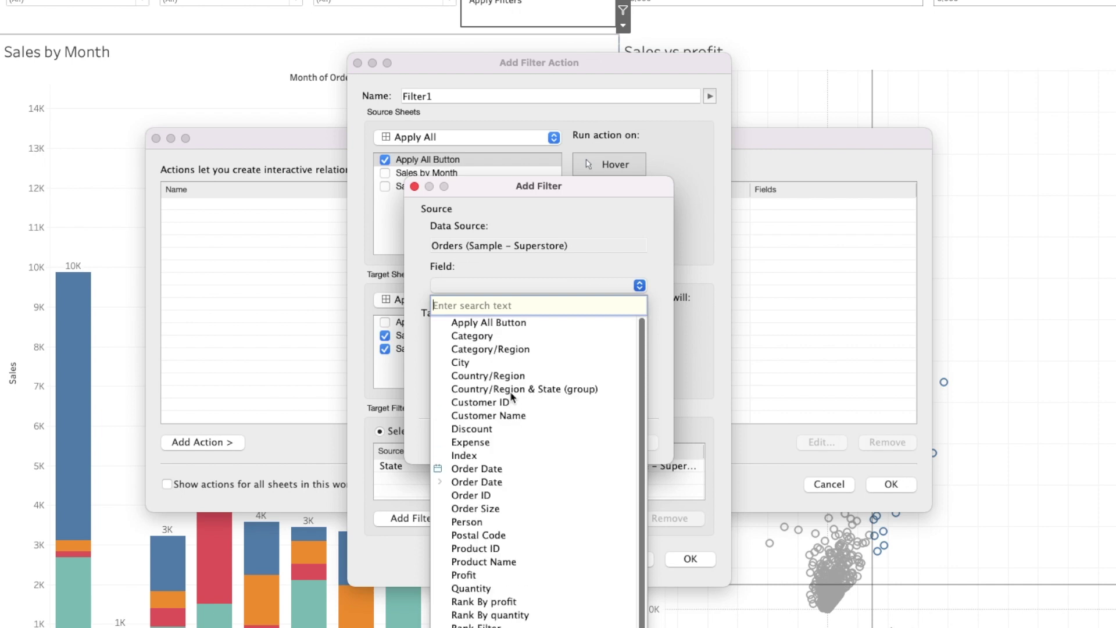
left_click(512, 336)
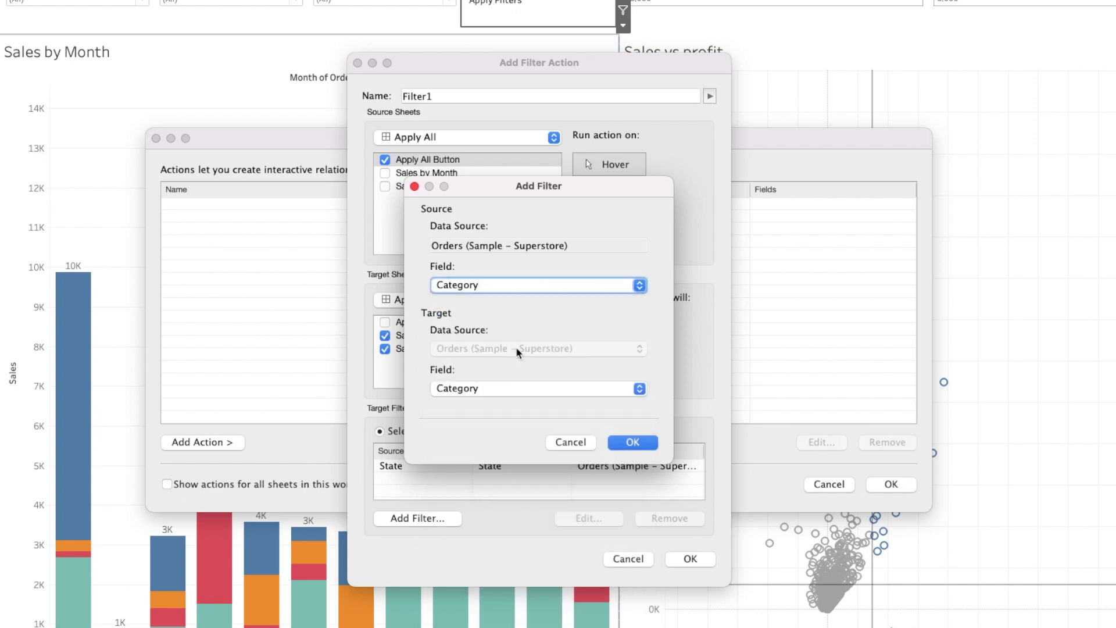
left_click(633, 442)
left_click(410, 519)
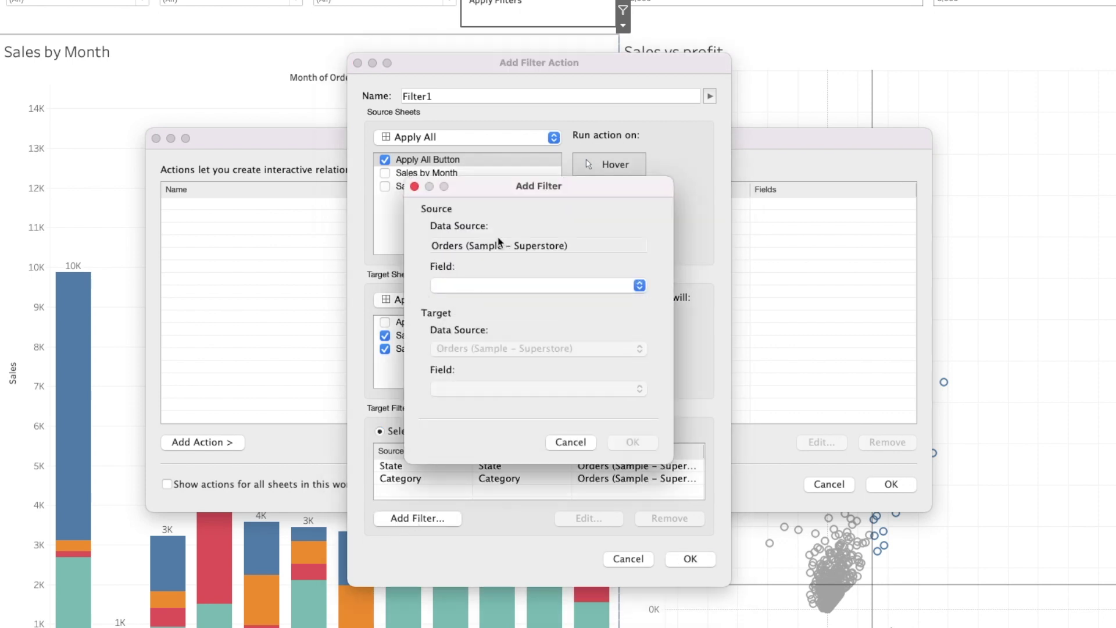
left_click(495, 286)
scroll(507, 563, "down", 2)
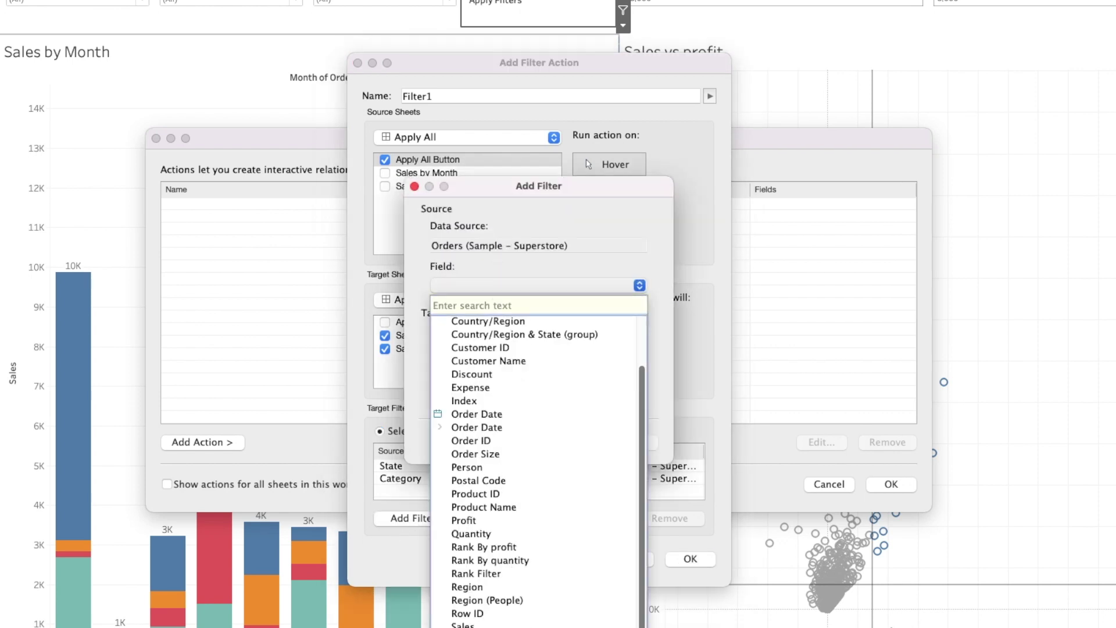
left_click(507, 564)
left_click(619, 444)
- Save the Filter1 action, then edit it so it runs on Select instead of Menu
left_click(688, 560)
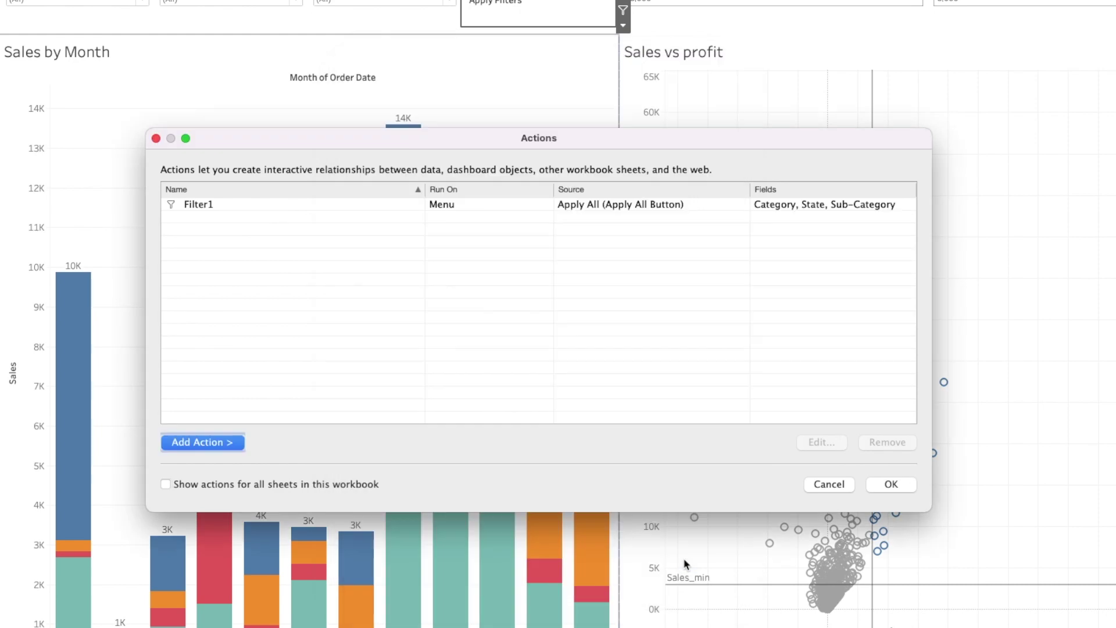
left_click(826, 483)
left_click(218, 6)
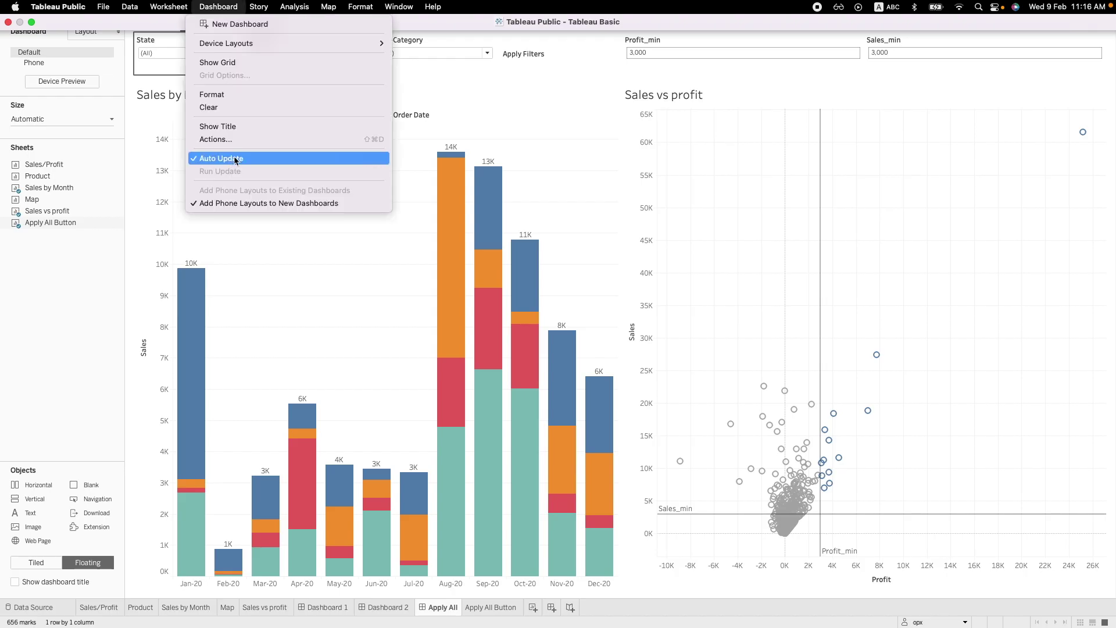
left_click(246, 142)
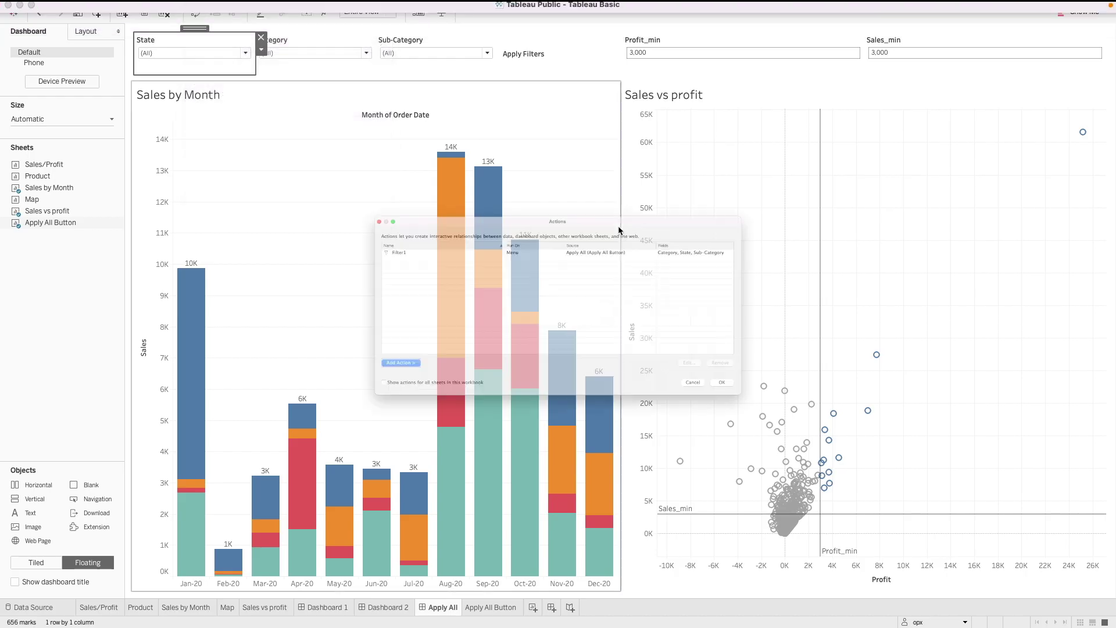
left_click(581, 218)
left_click(782, 401)
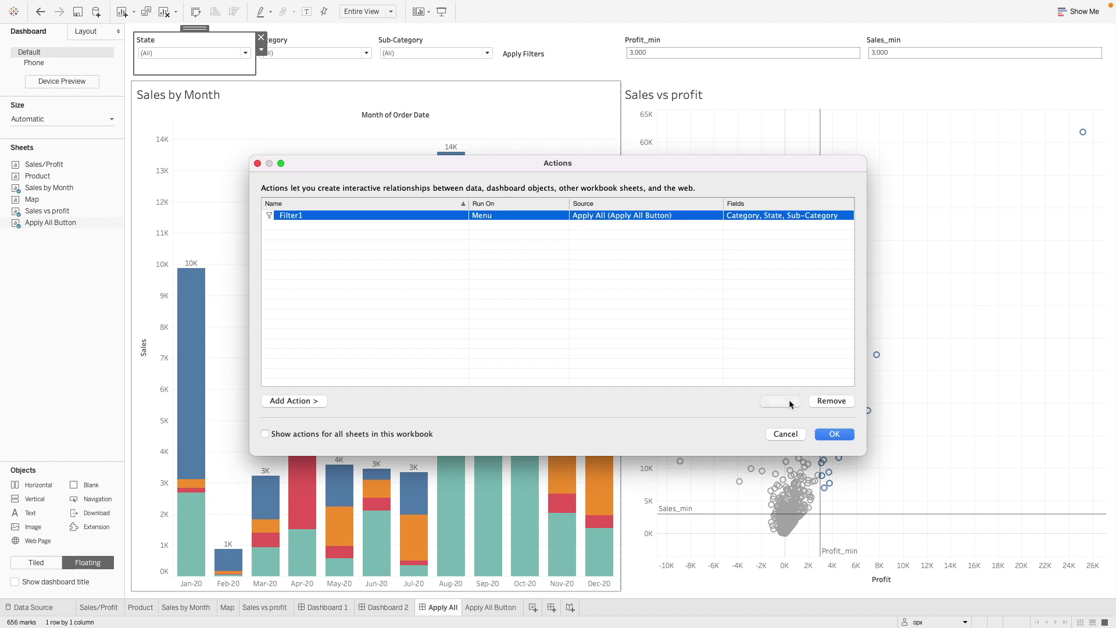
left_click(627, 212)
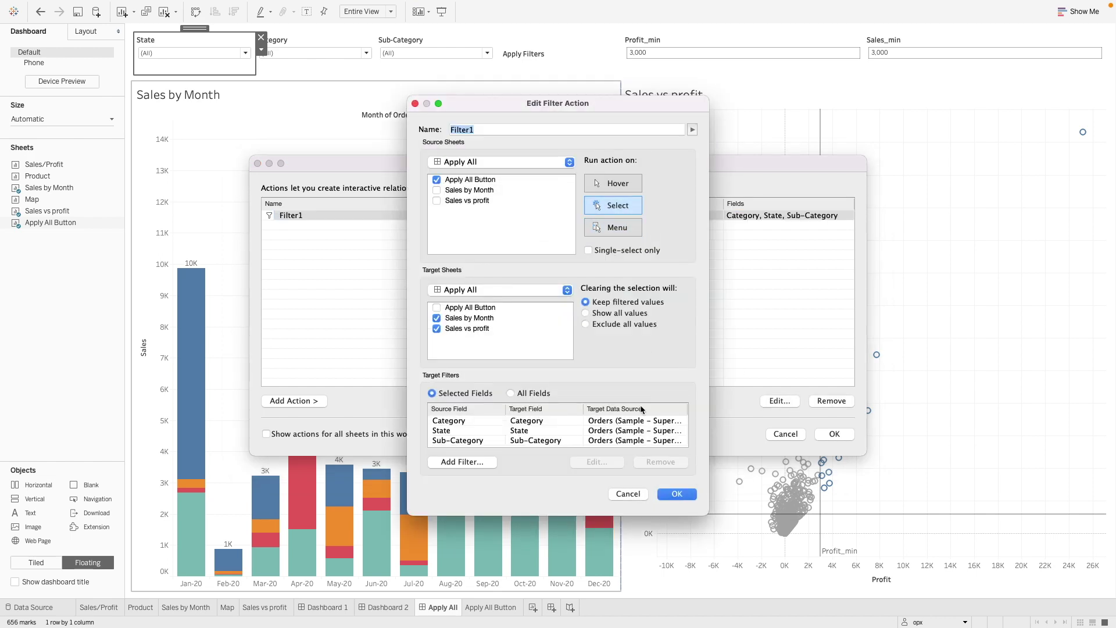
left_click(678, 494)
left_click(843, 436)
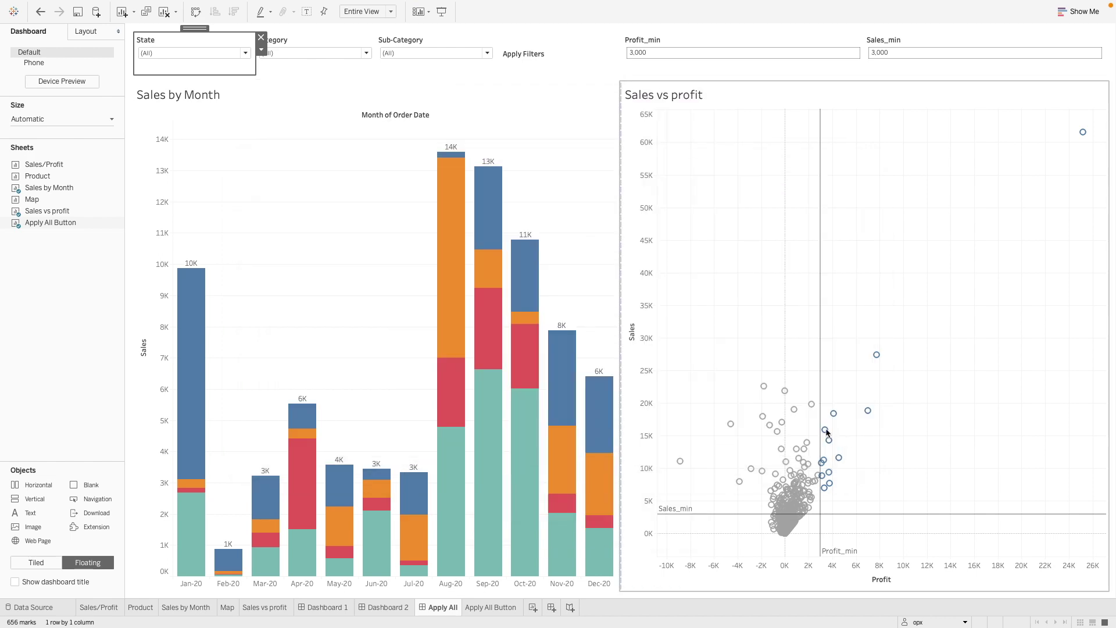
- In presentation mode, set State to Alabama, Arkansas, Colorado, Florida and Louisiana
left_click(441, 11)
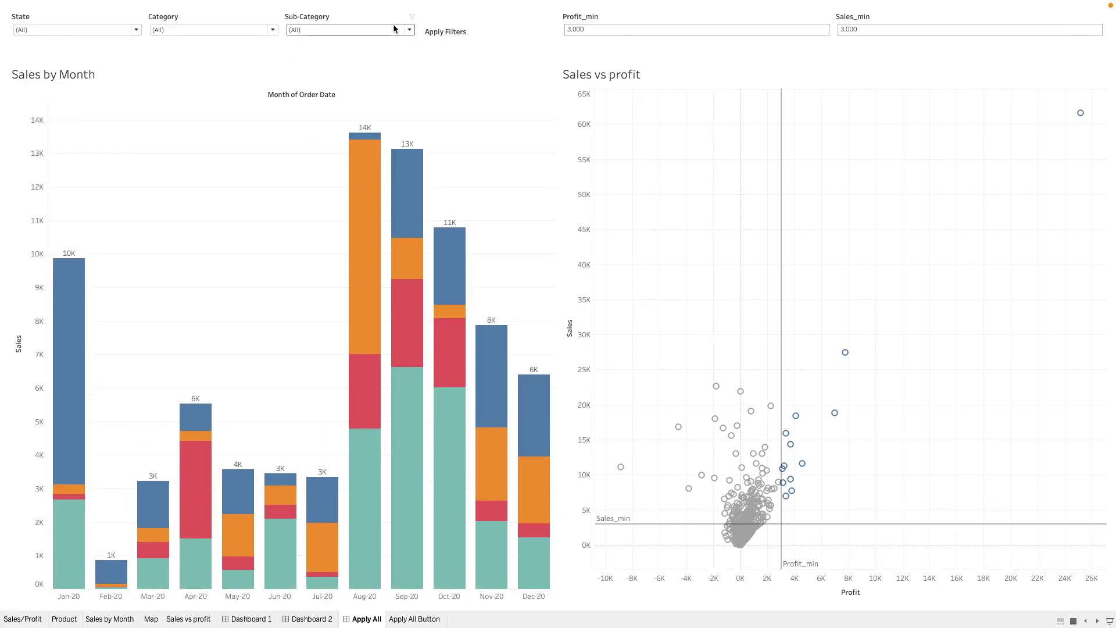
left_click(80, 31)
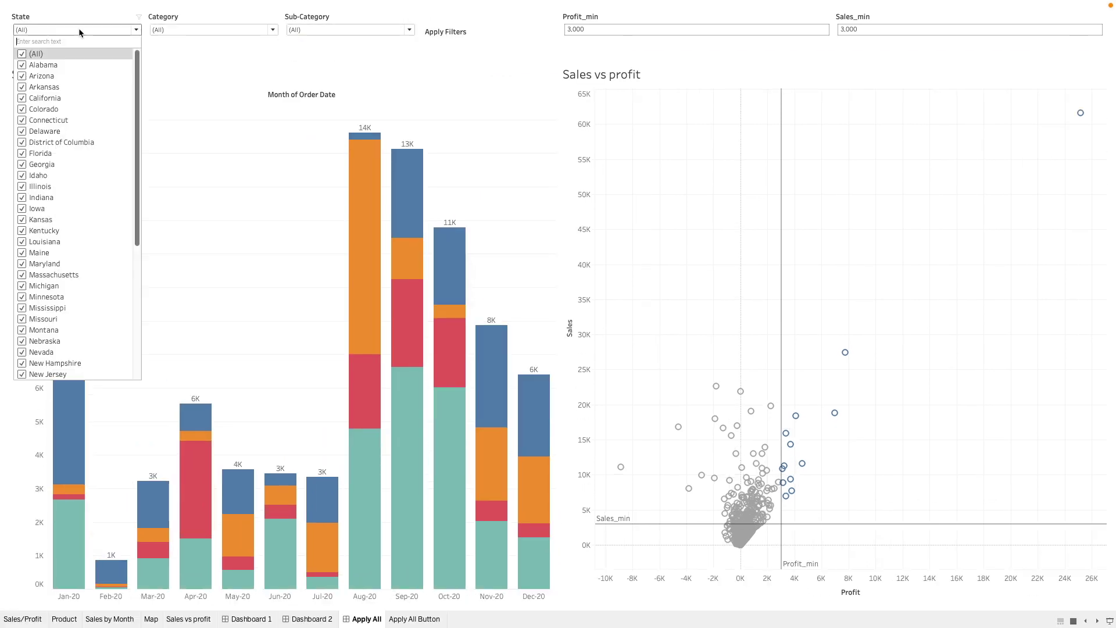
left_click(20, 54)
left_click(22, 65)
left_click(22, 87)
left_click(21, 110)
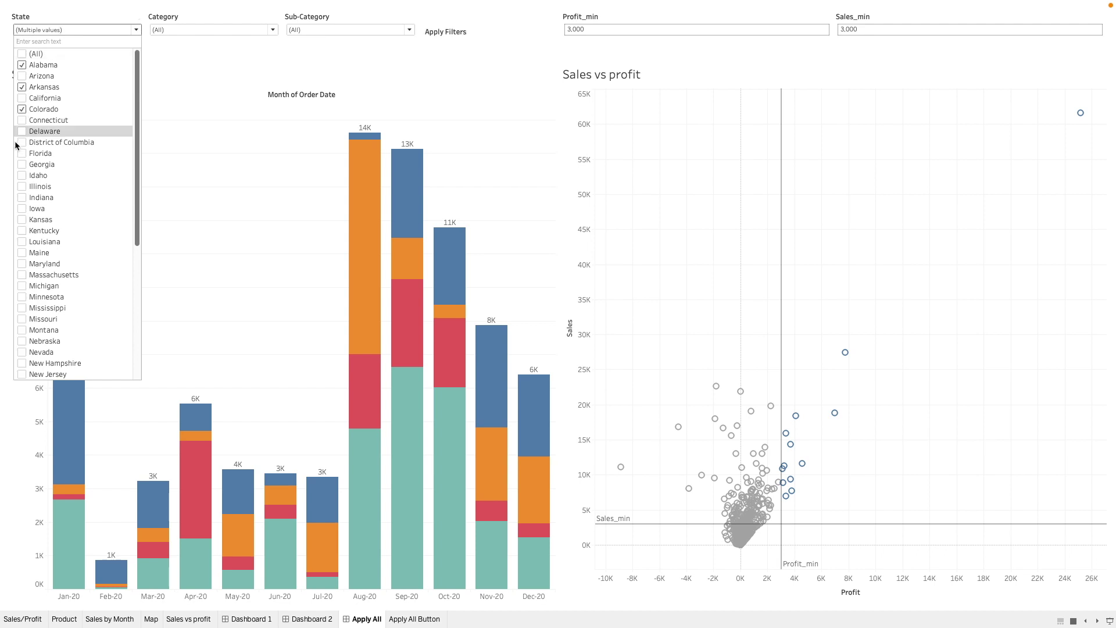
left_click(20, 153)
scroll(25, 228, "down", 1)
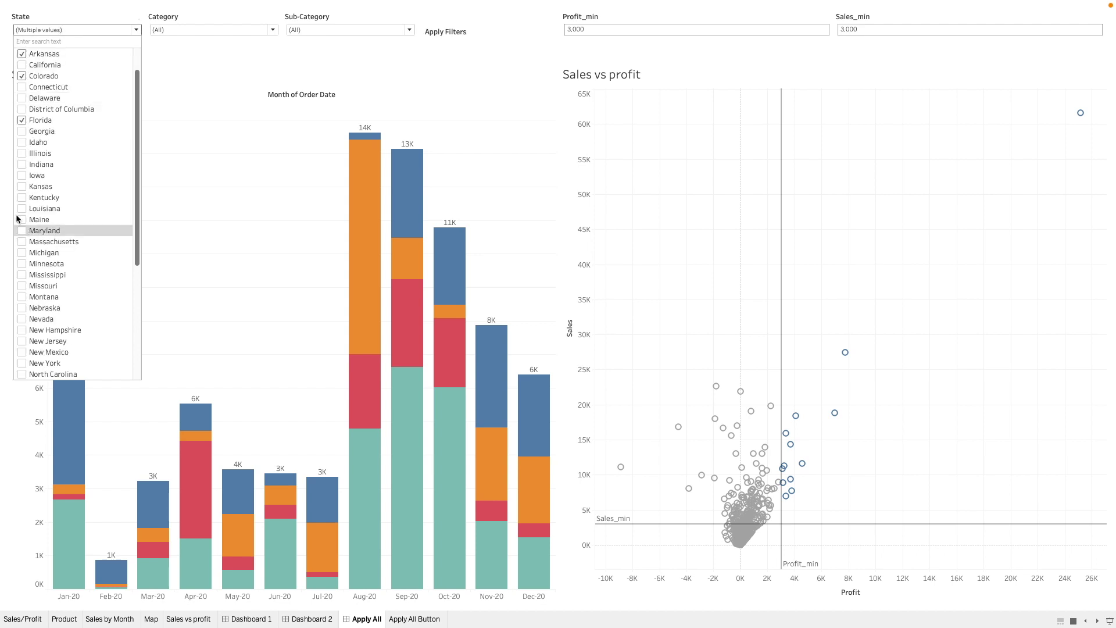
left_click(21, 210)
- Limit the Category filter to Furniture only
left_click(197, 31)
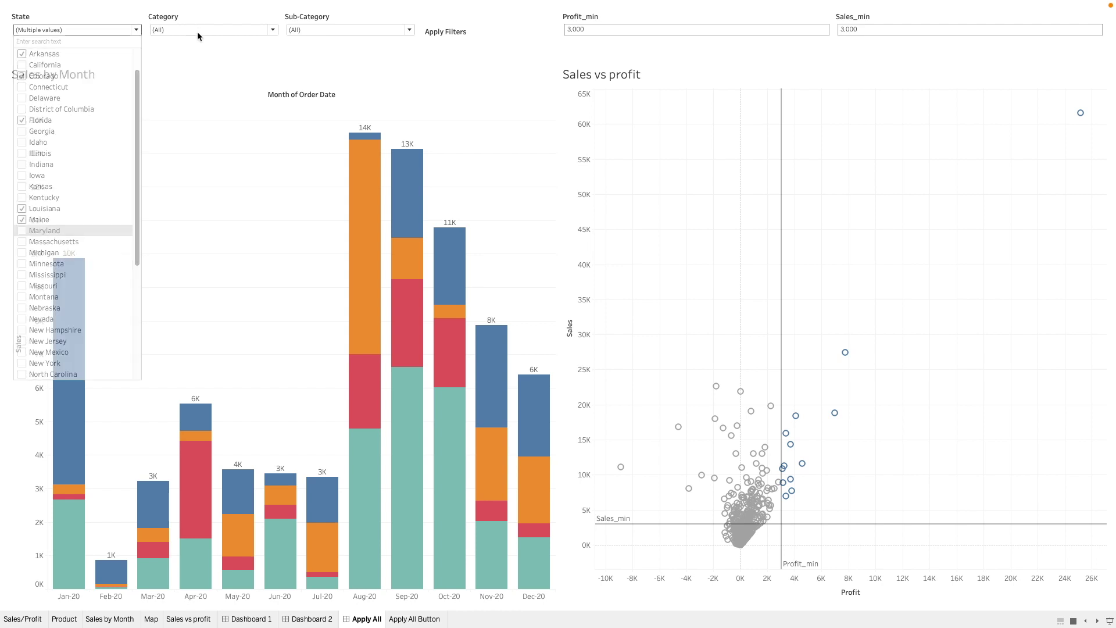
left_click(158, 41)
left_click(159, 53)
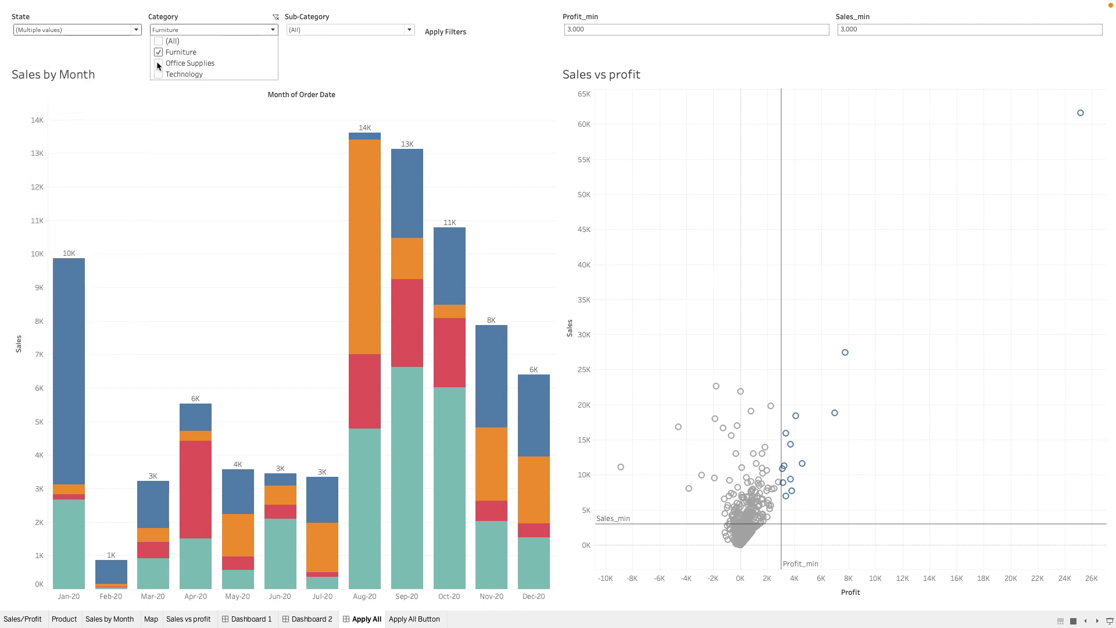
left_click(316, 34)
- Set Sub-Category to Appliances, Binders and Chairs, apply the filters, and exit presentation mode
left_click(306, 31)
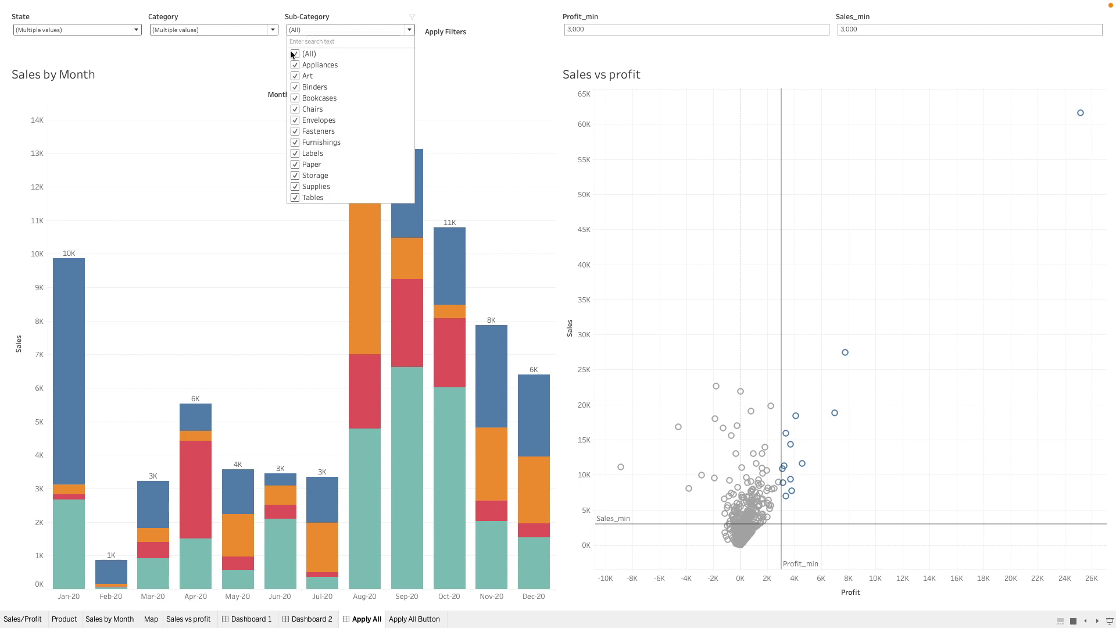
left_click(294, 54)
left_click(295, 65)
left_click(293, 86)
left_click(294, 109)
left_click(248, 59)
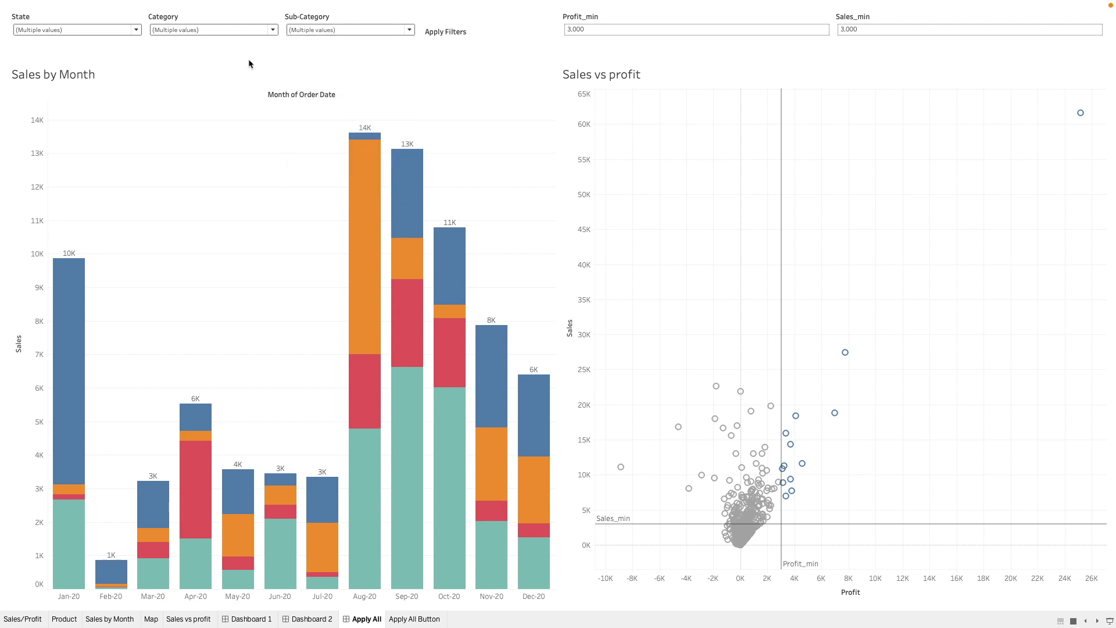
left_click(445, 31)
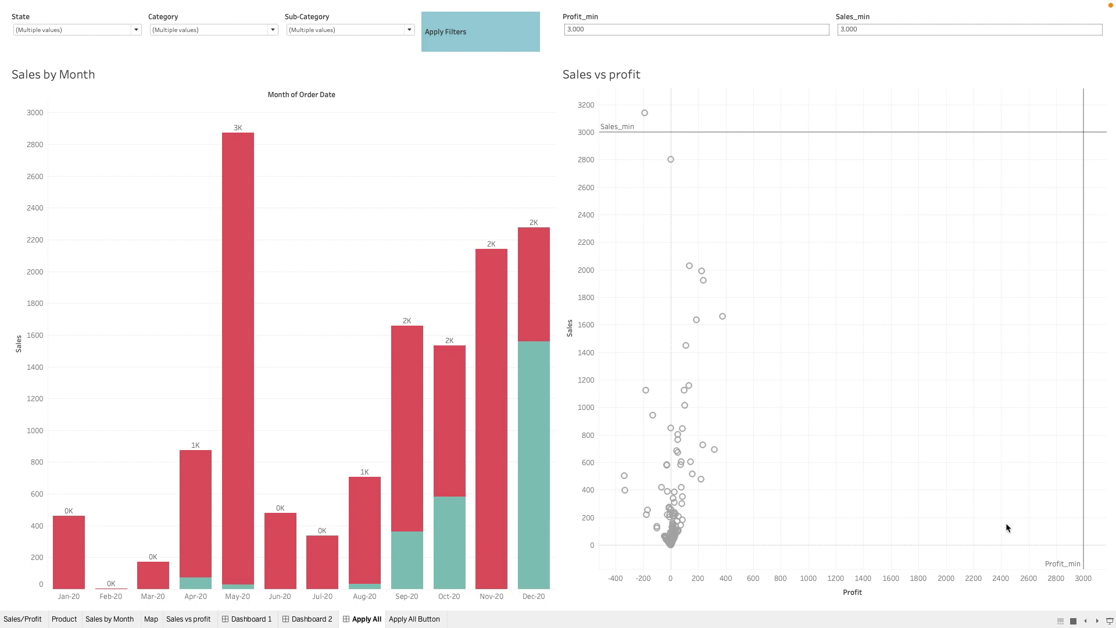
key("Escape")
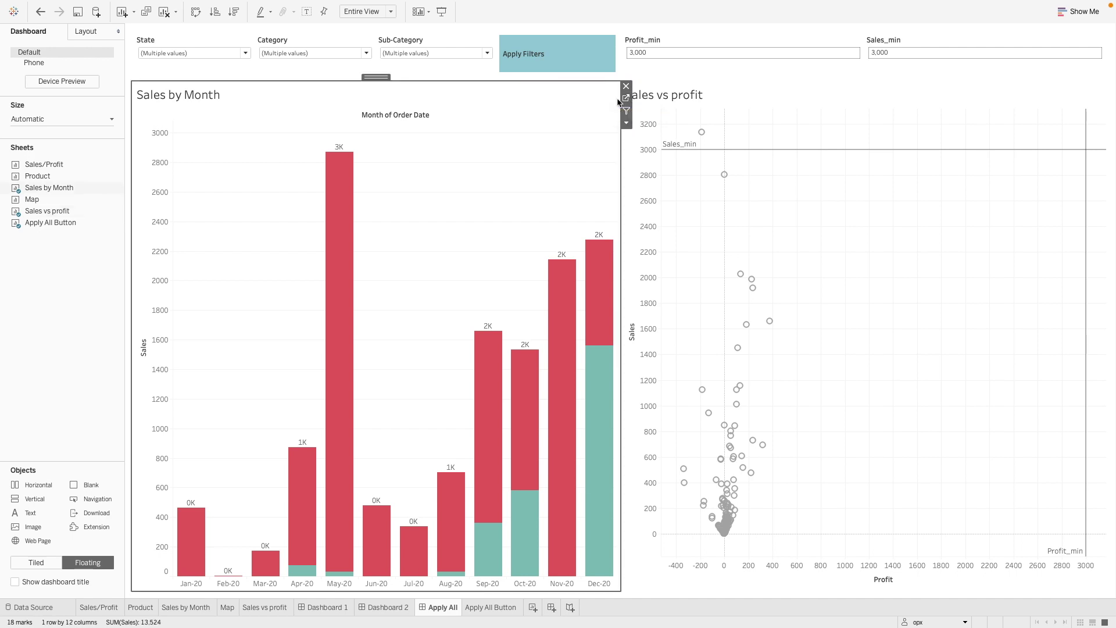
- Duplicate the Apply All Button sheet and remove the State filter from the copy
left_click(490, 607)
right_click(491, 605)
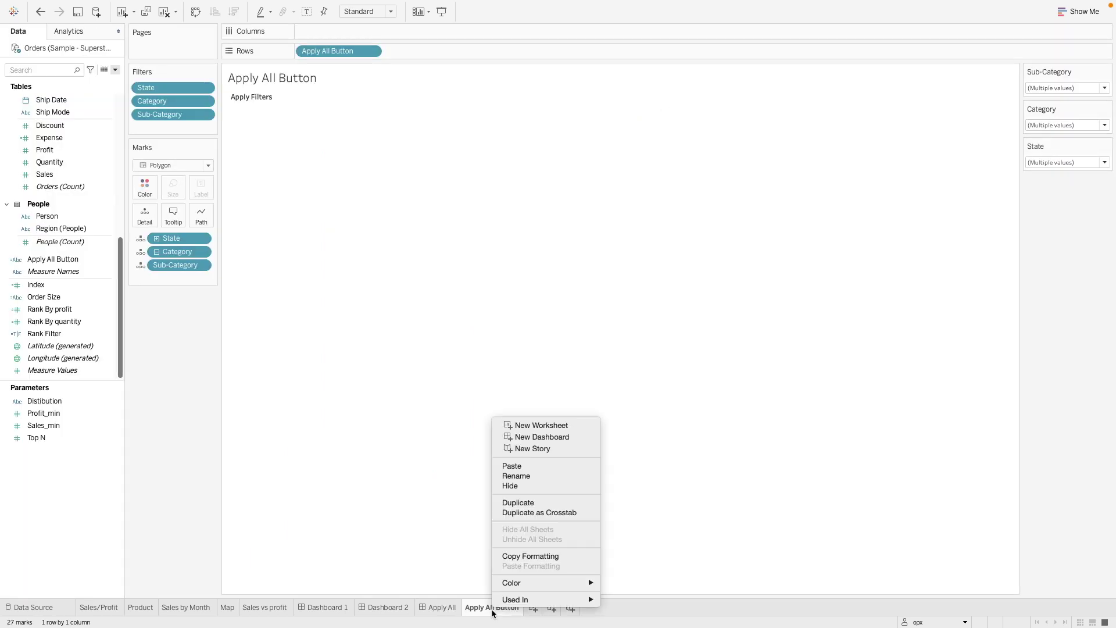
left_click(528, 504)
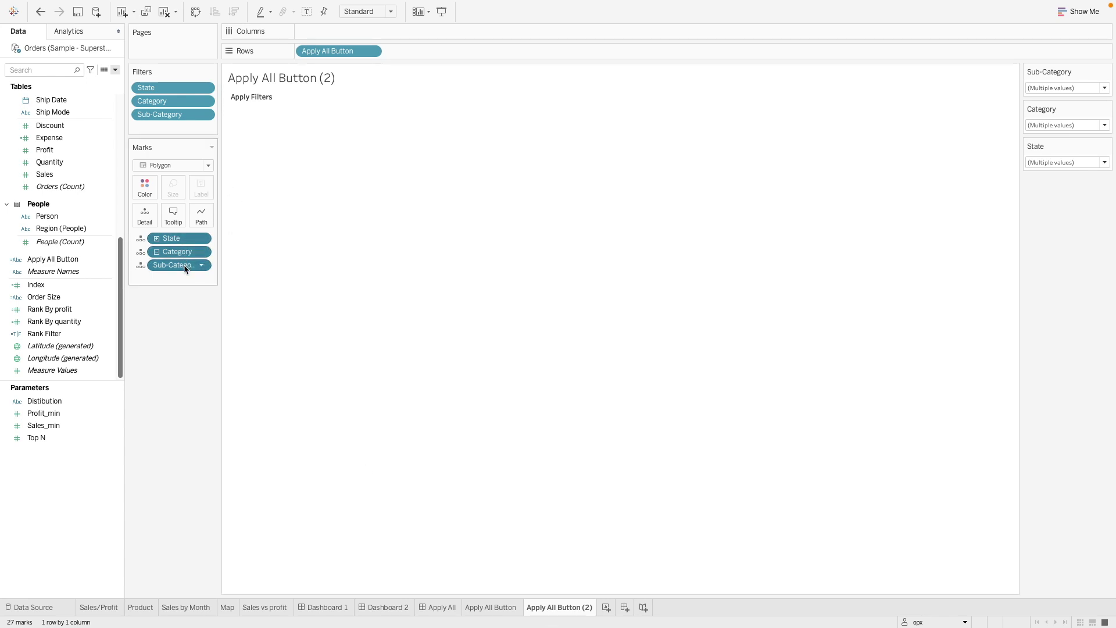
right_click(195, 87)
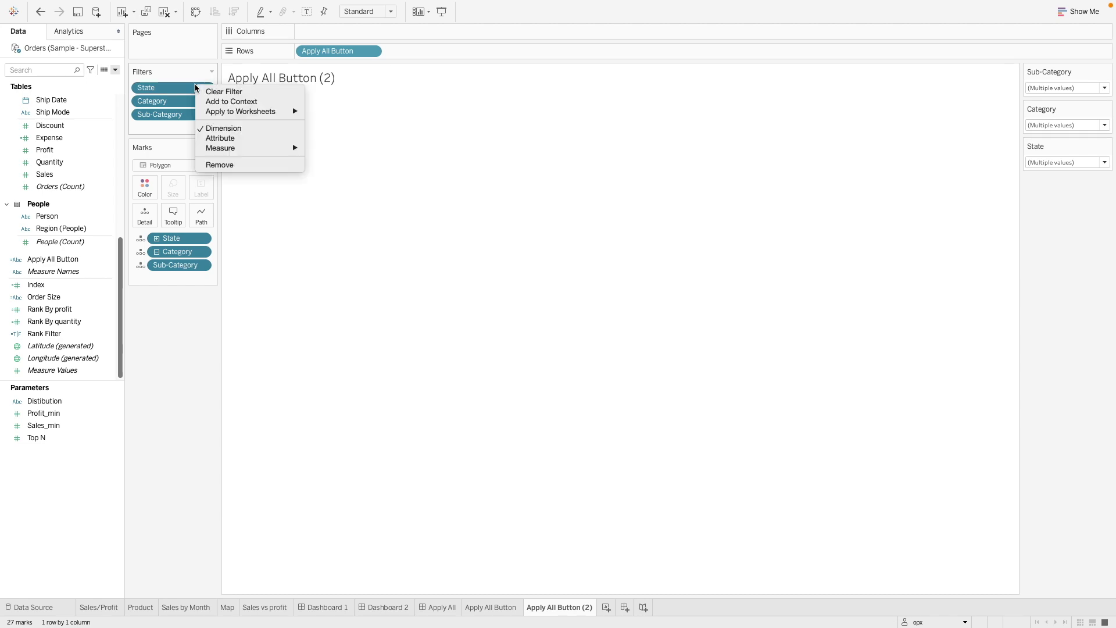
left_click(218, 165)
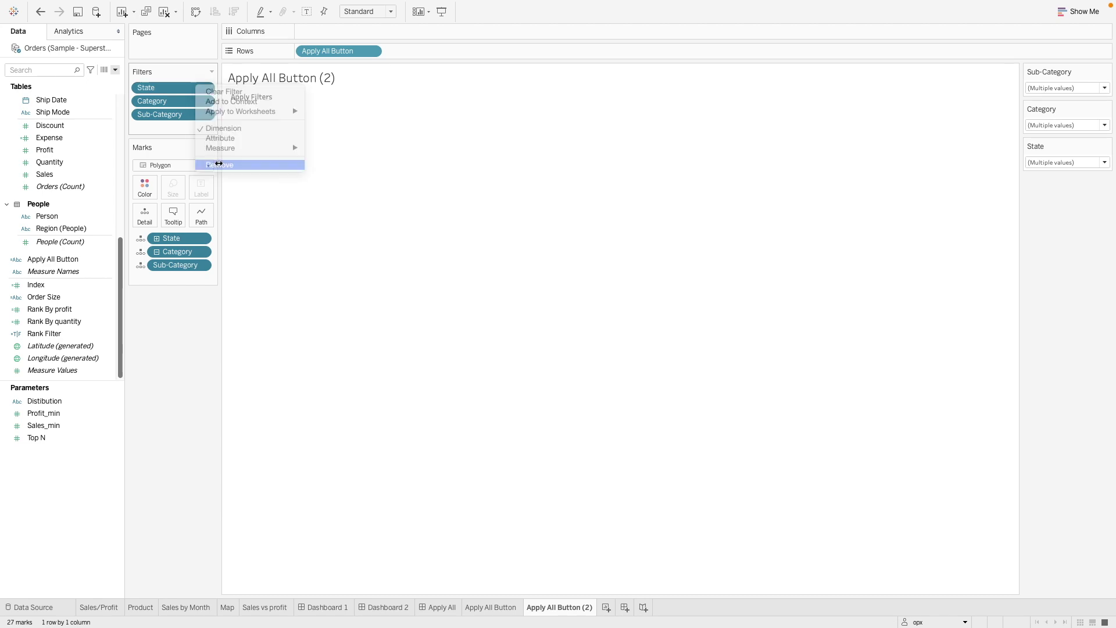
- Duplicate the Profit_min and Sales_min parameters
left_click(72, 411)
left_click(68, 424, "ctrl")
right_click(69, 425)
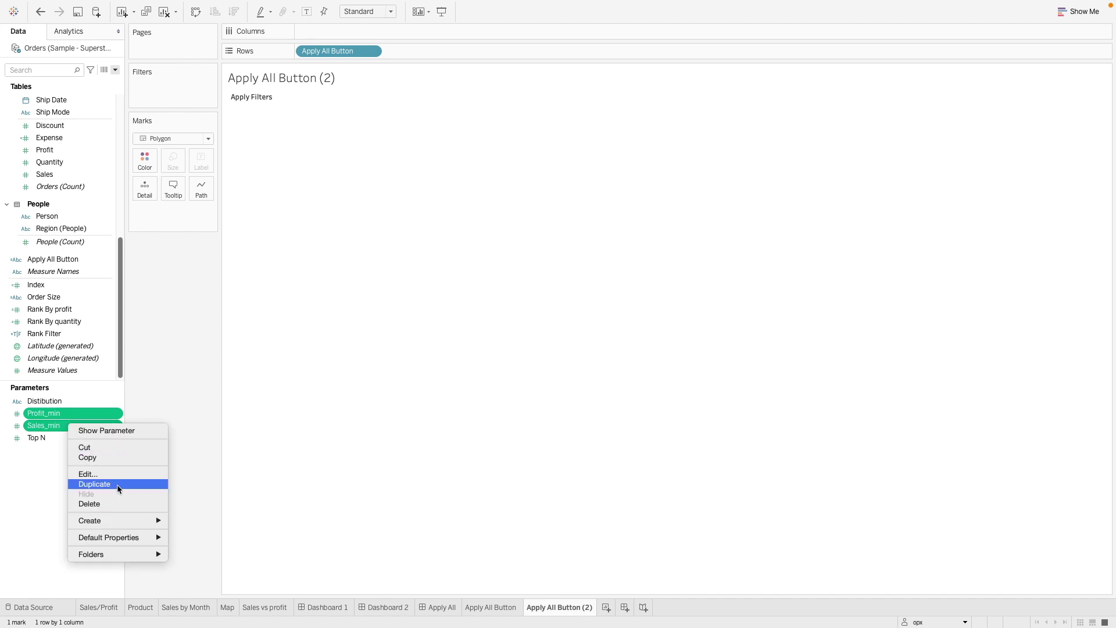
left_click(93, 484)
left_click(80, 451, "ctrl")
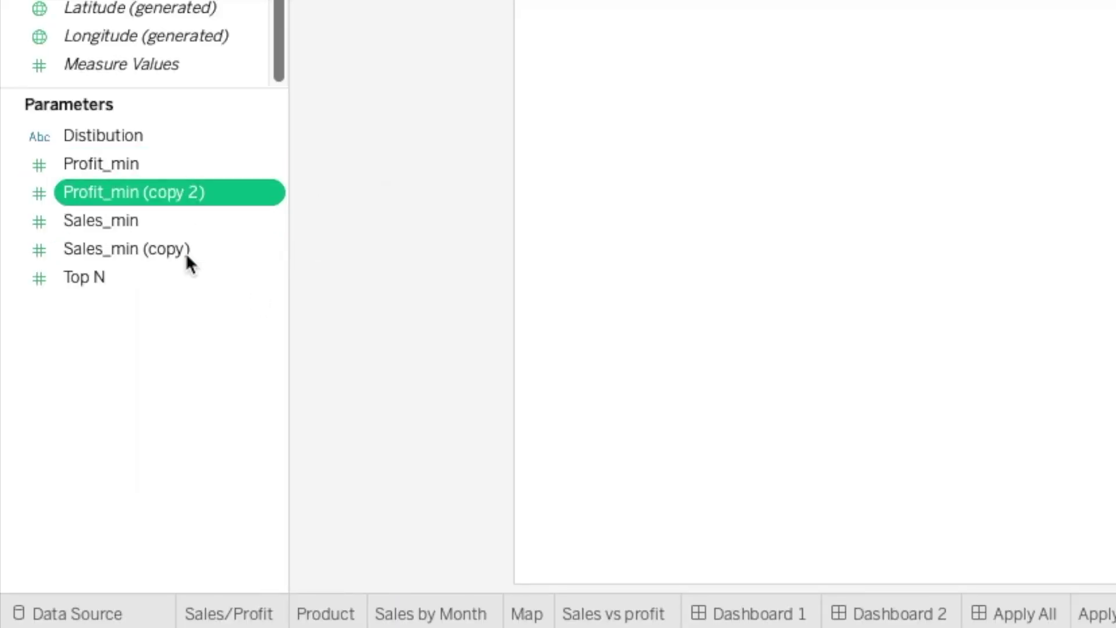
- Put Profit_min (copy 2) and Sales_min (copy) on Detail in the copied sheet
left_click(187, 253)
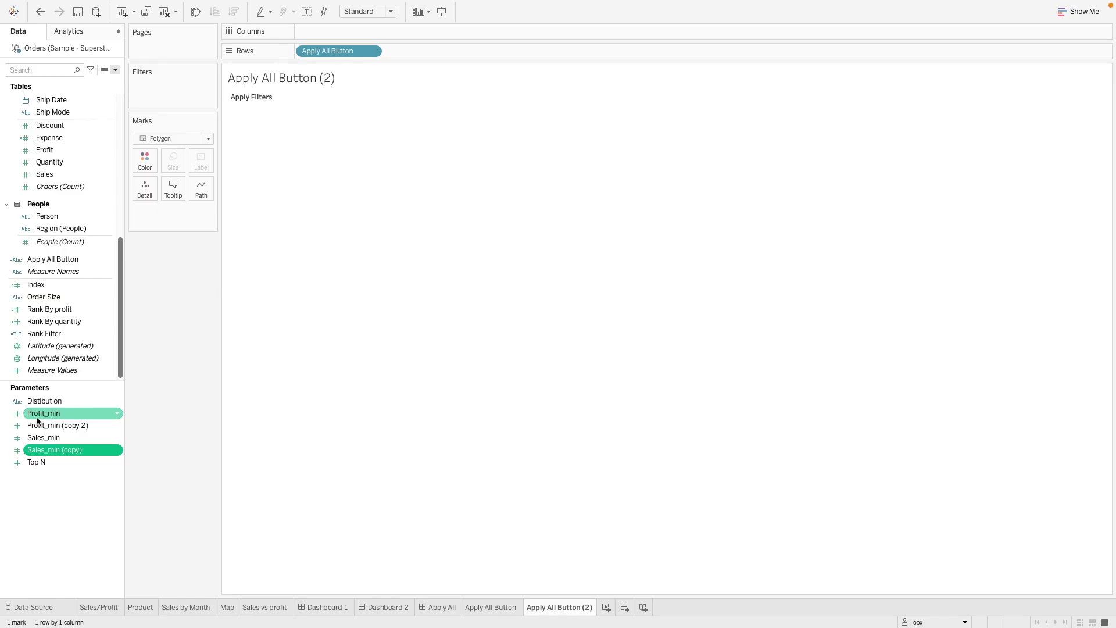
left_click_drag(60, 428, 147, 188)
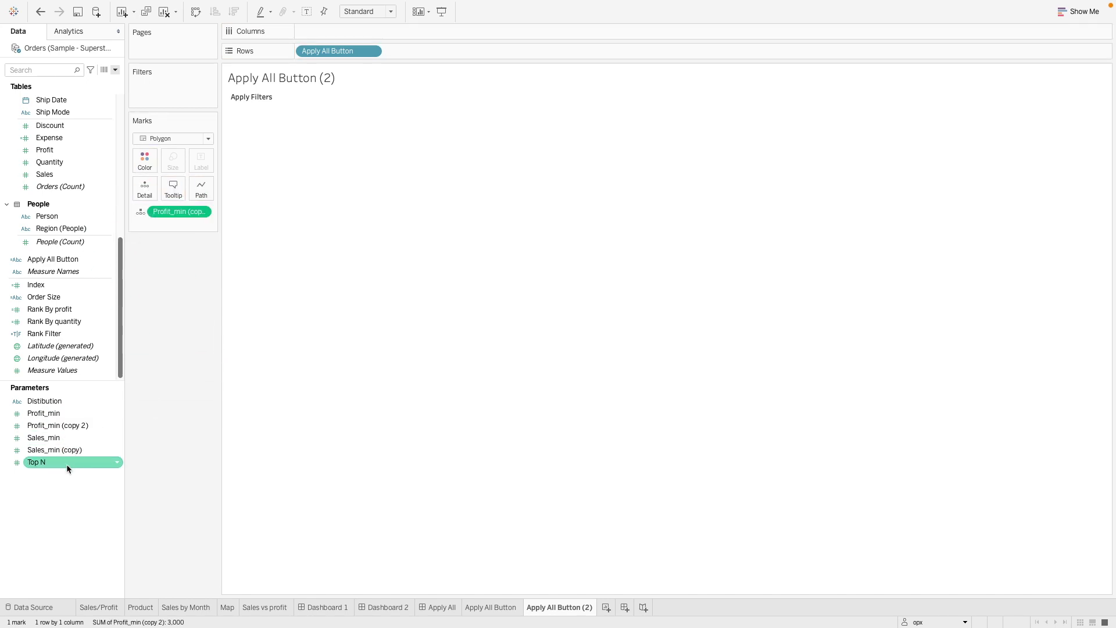
left_click_drag(63, 450, 149, 187)
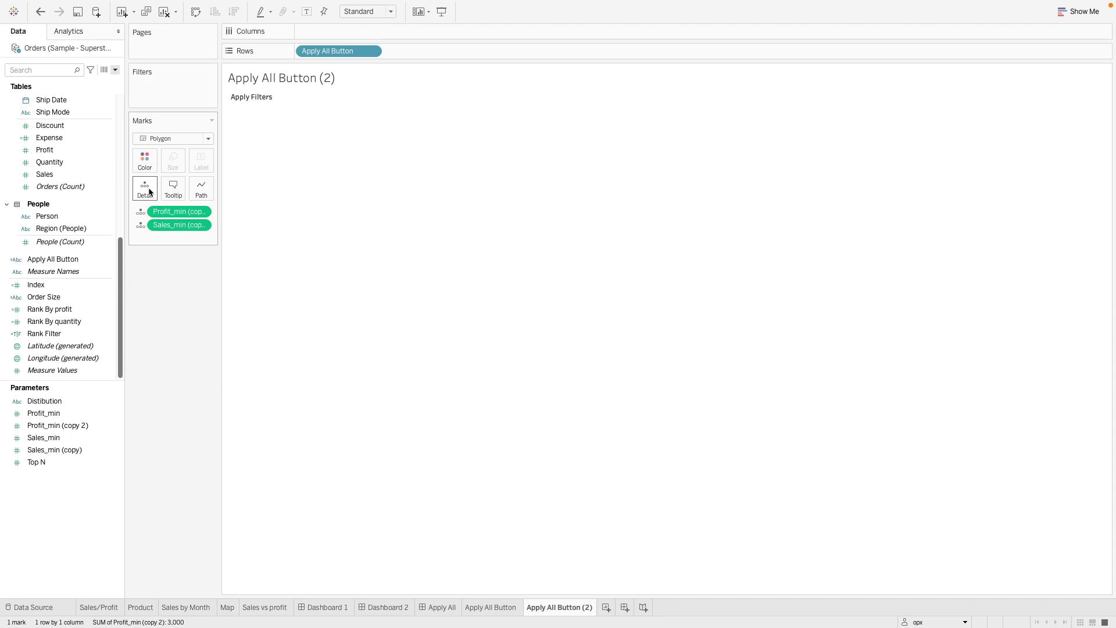
left_click(513, 608)
left_click(561, 607)
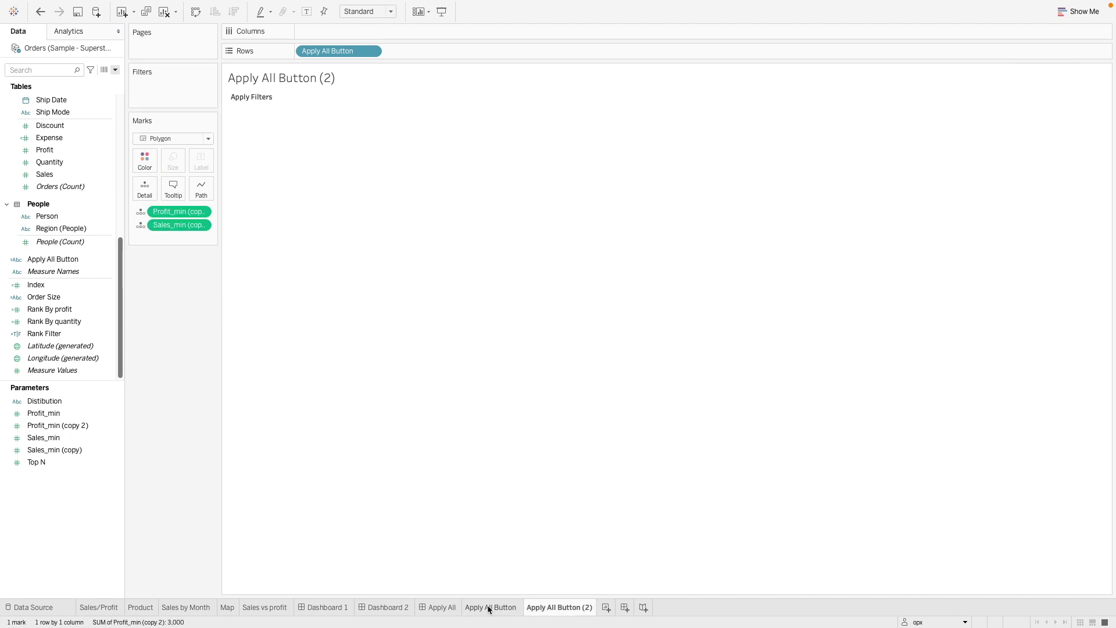
- Add the Apply All Button (2) sheet to the Apply All dashboard with its title hidden
left_click(458, 609)
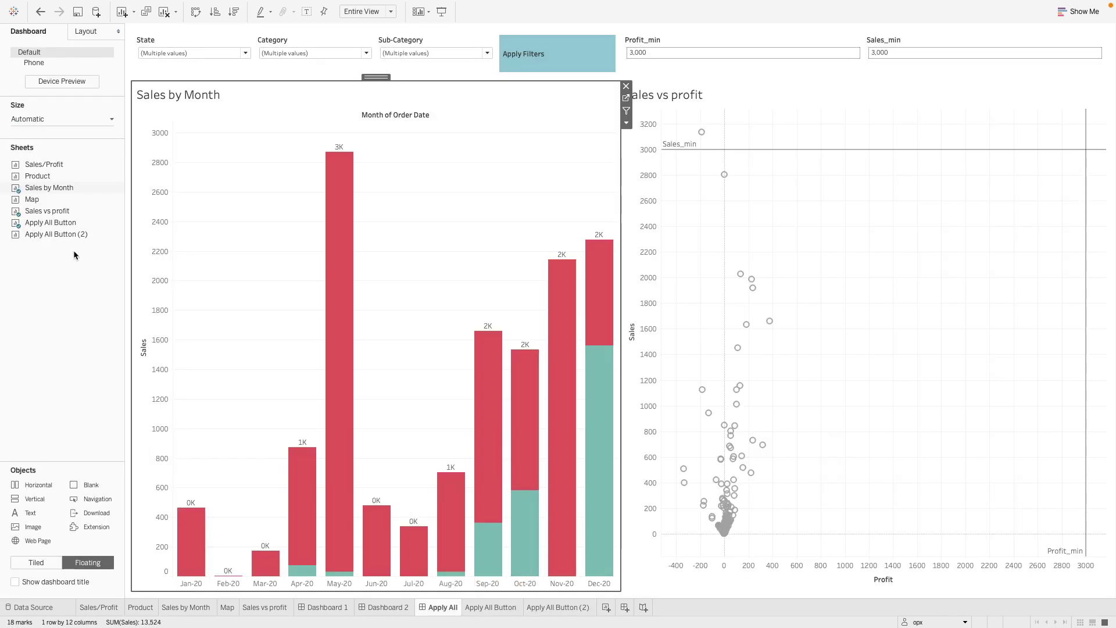
left_click_drag(75, 233, 529, 247)
right_click(593, 259)
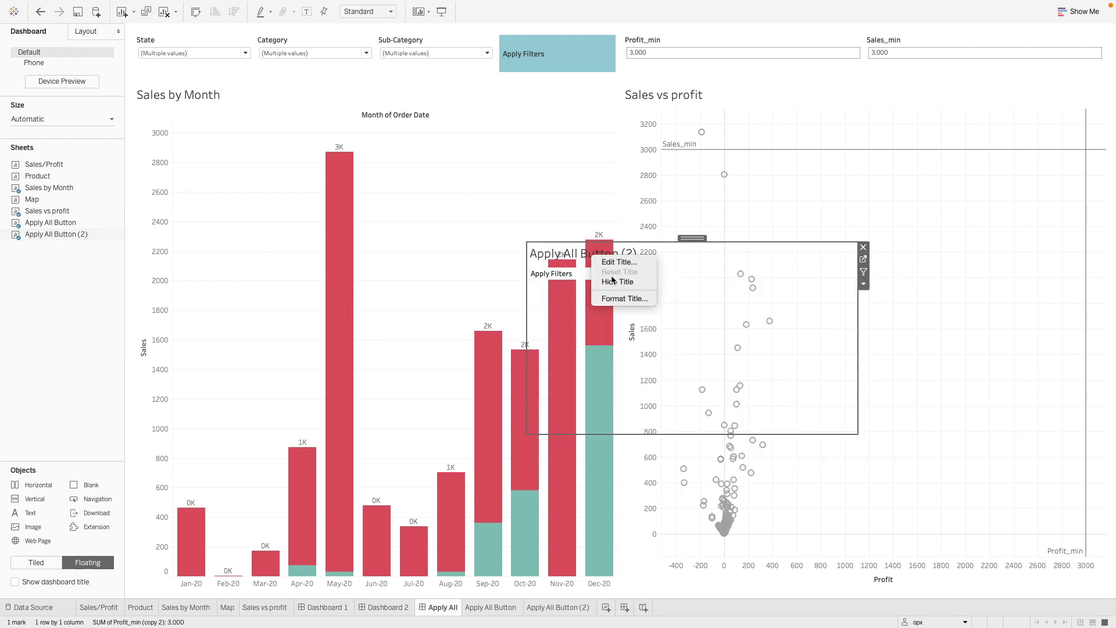
left_click(616, 281)
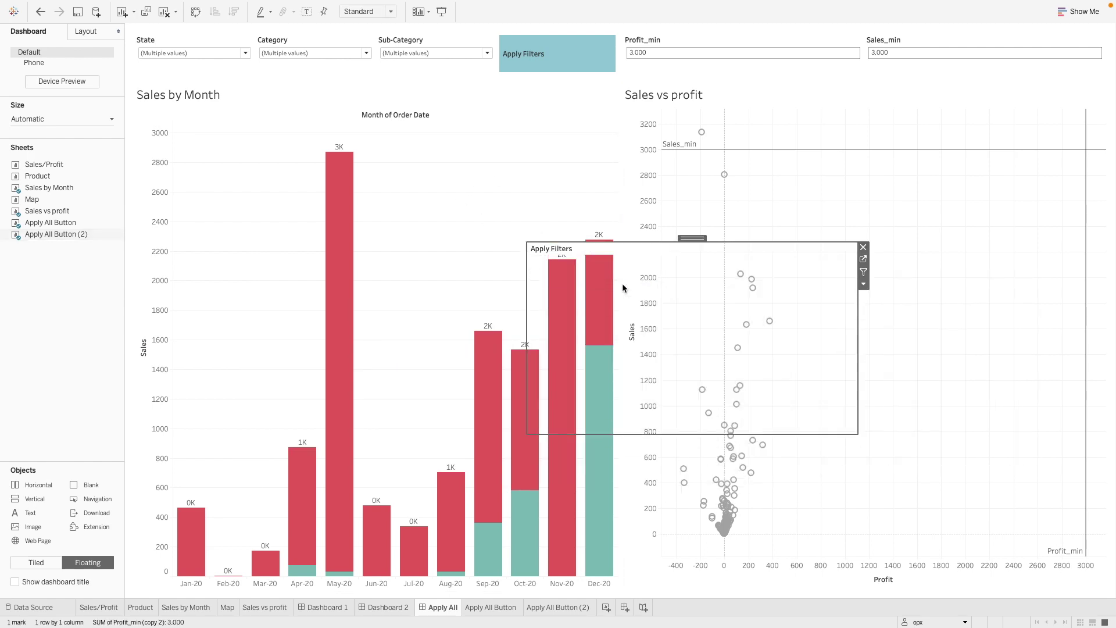
- Show the Profit_min (copy 2) parameter control and move it into the top parameter row
left_click(863, 284)
mouse_move(921, 385)
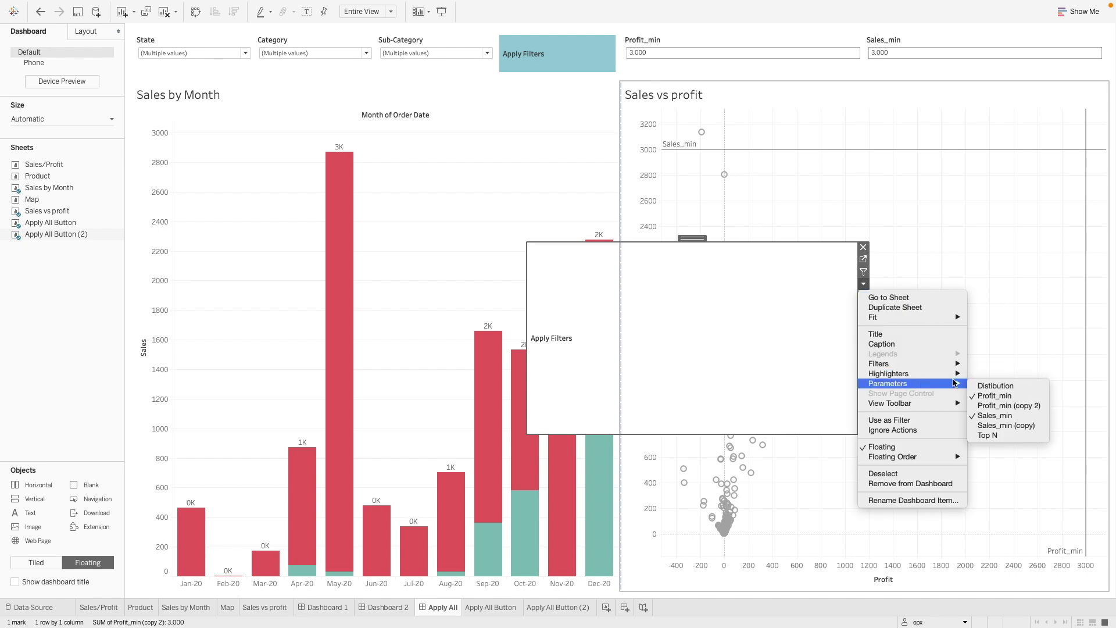
left_click(992, 405)
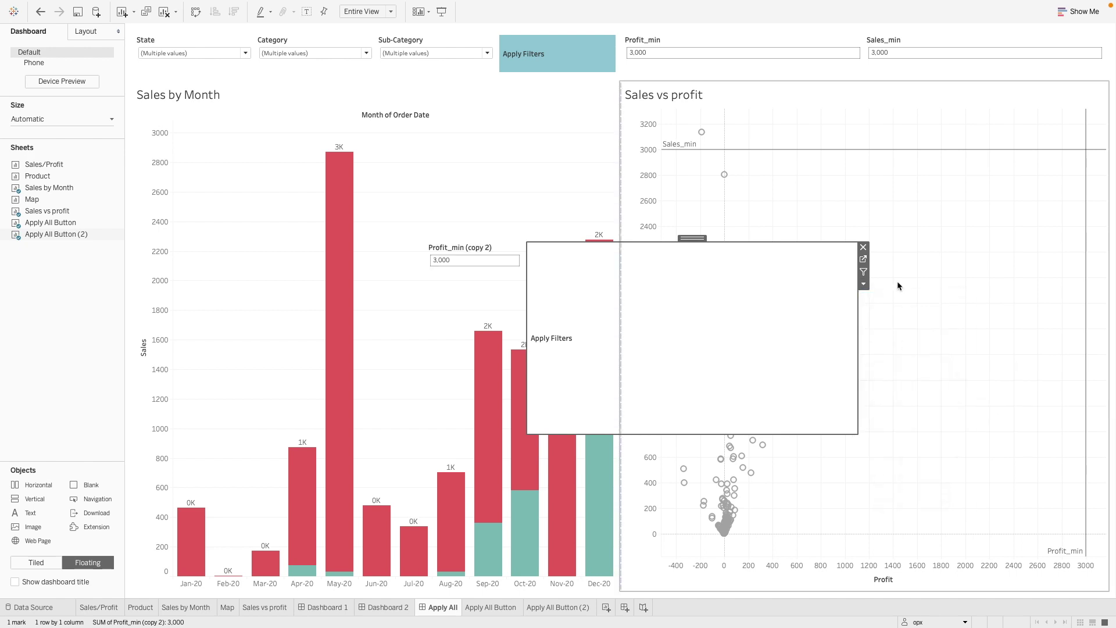
left_click(868, 286)
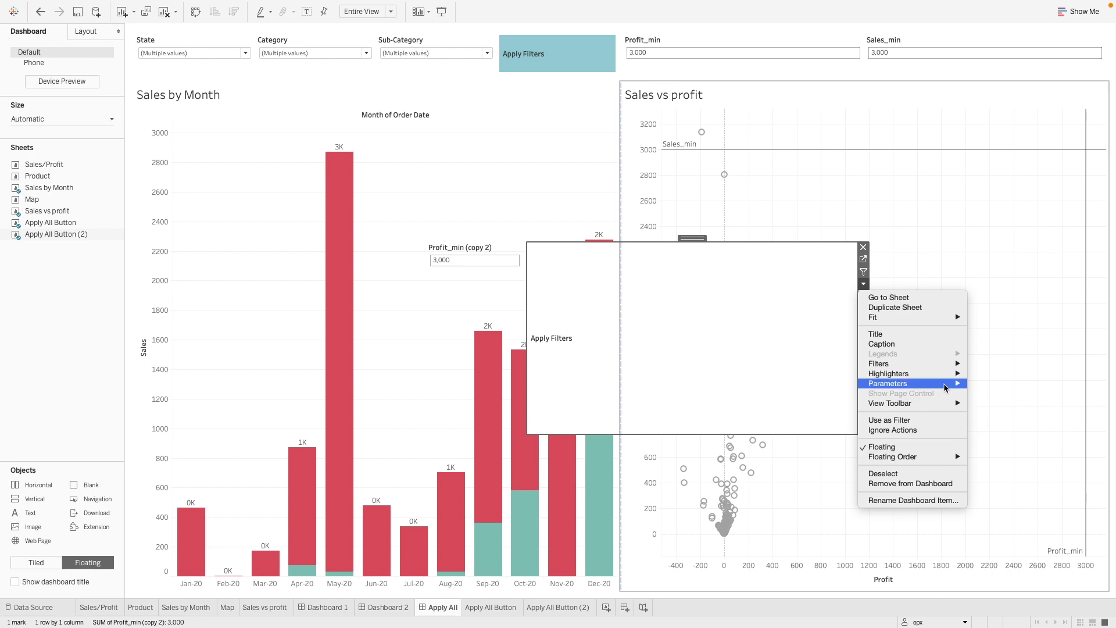
mouse_move(945, 388)
left_click(997, 428)
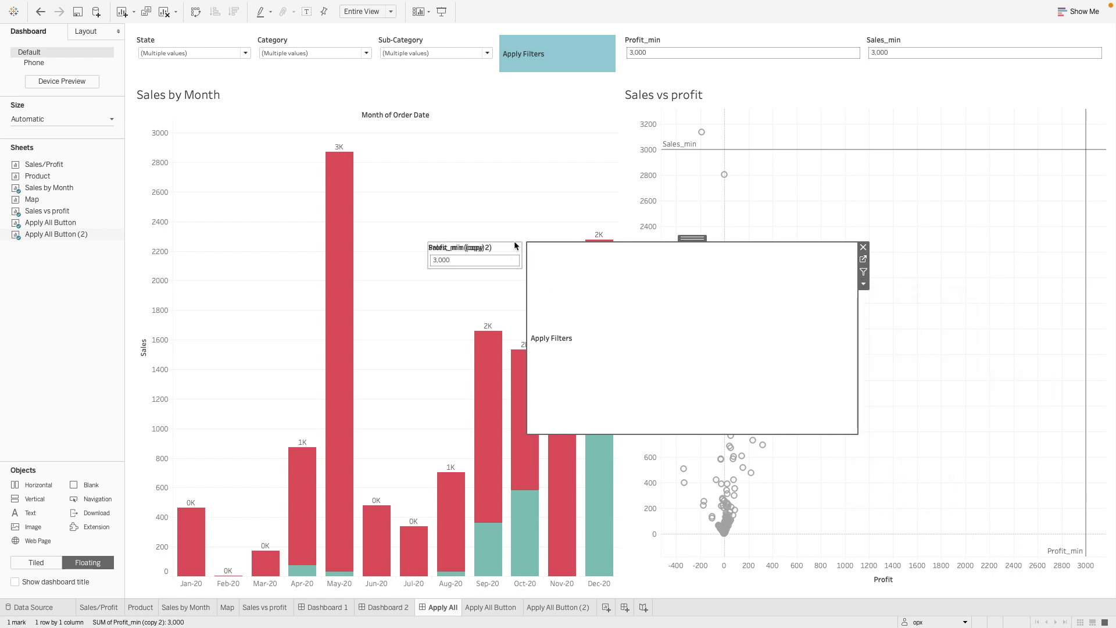
left_click(482, 249)
left_click_drag(486, 231, 860, 47)
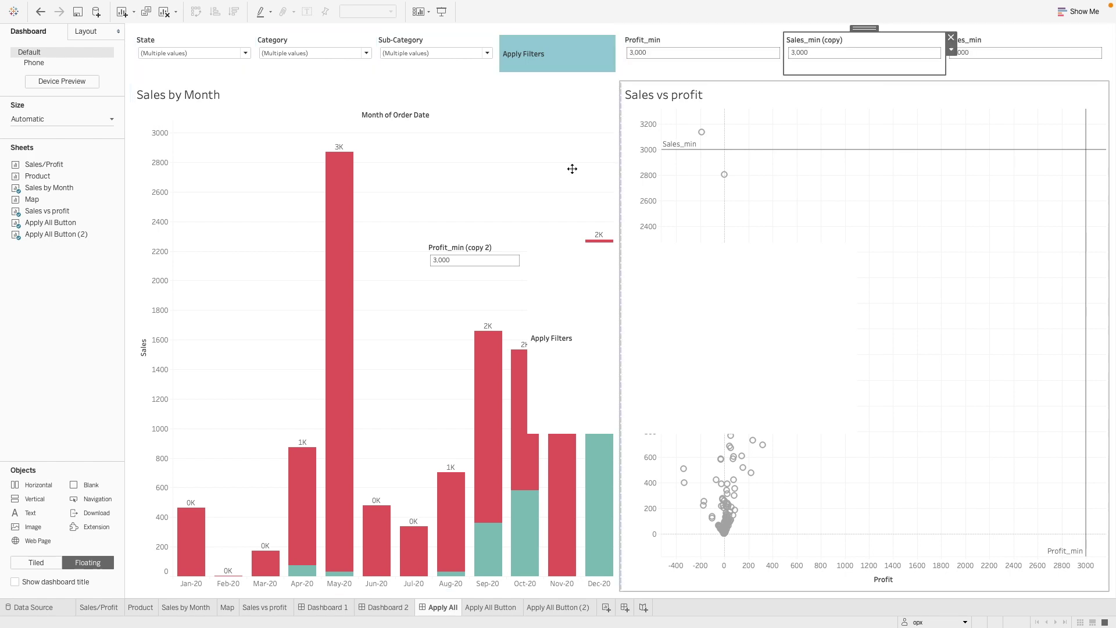
left_click(493, 246)
left_click_drag(487, 232, 782, 51)
- Remove the original Profit_min and Sales_min controls and move the second Apply Filters button into the top row
left_click(706, 36)
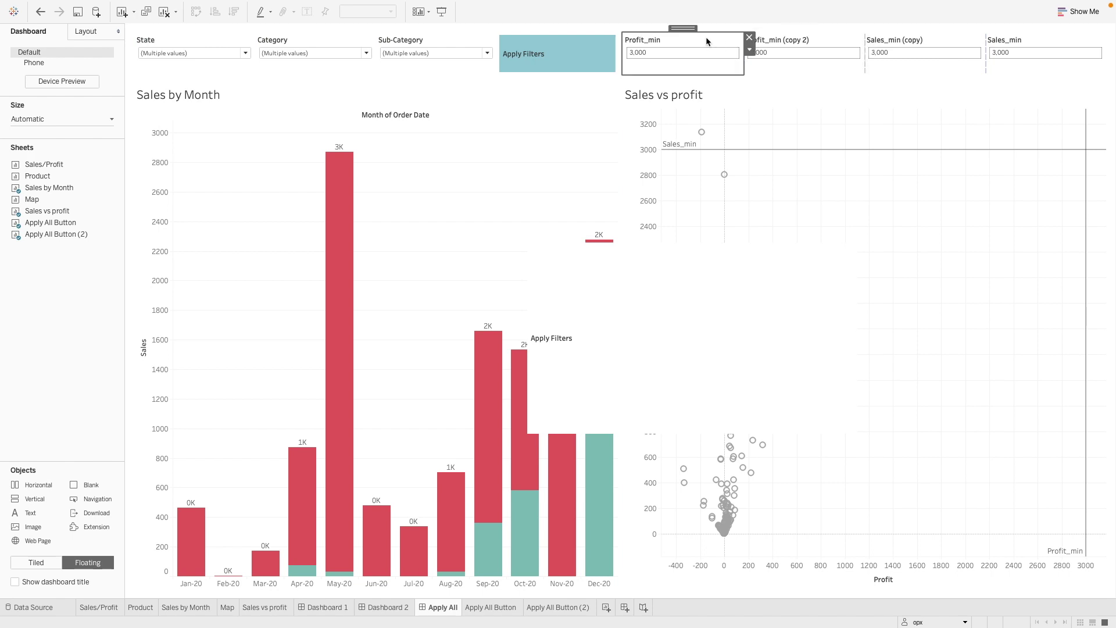
left_click(749, 36)
left_click(959, 46)
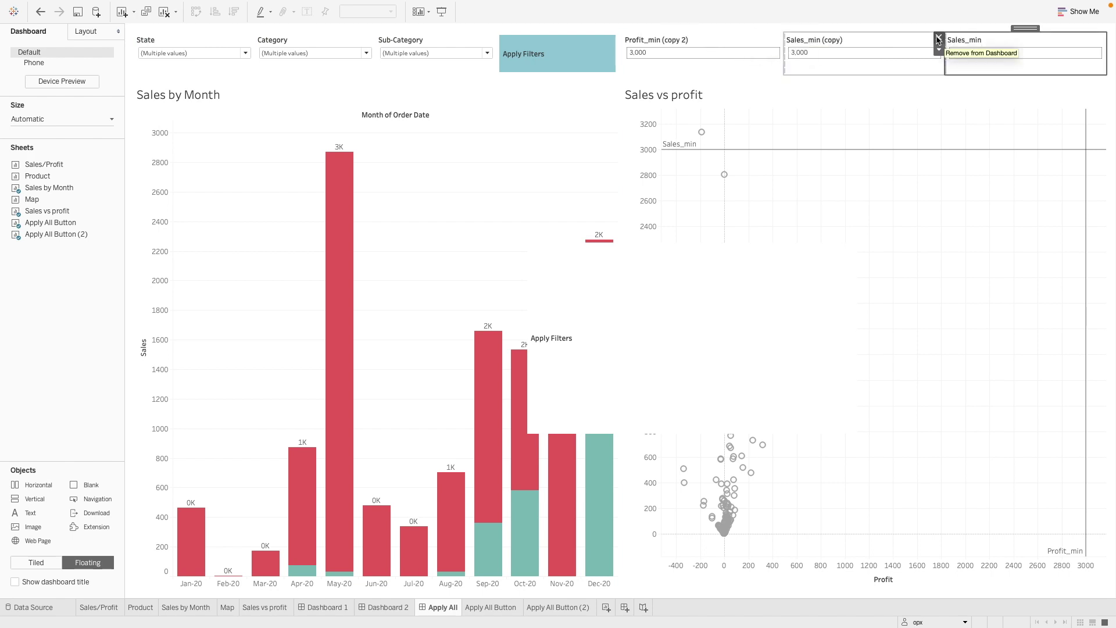
left_click(943, 37)
left_click(586, 289)
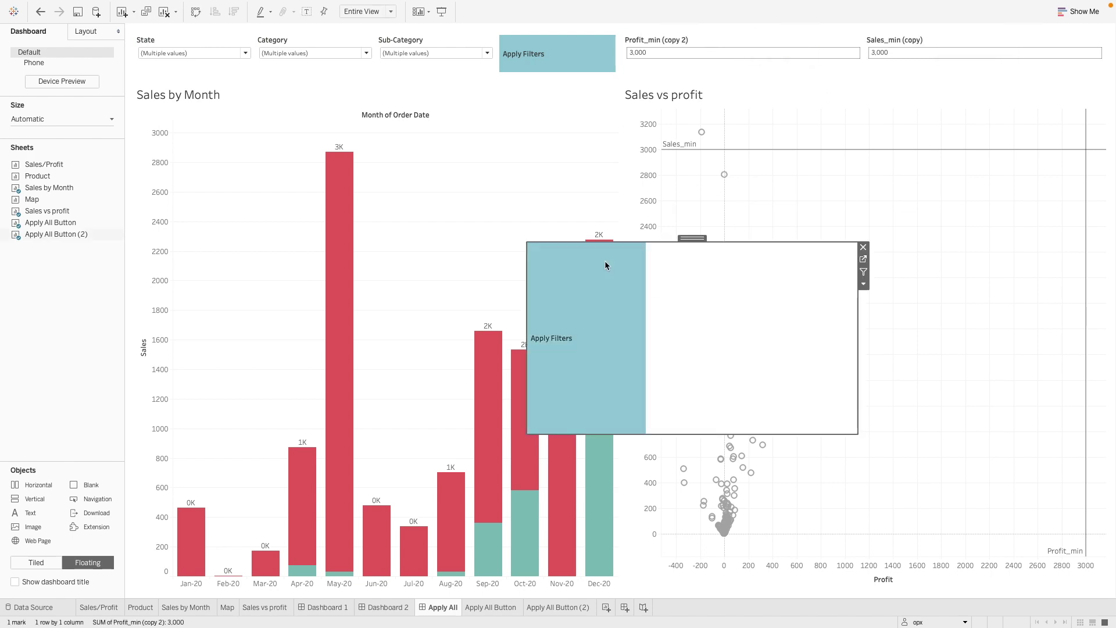
left_click_drag(693, 243, 1054, 51)
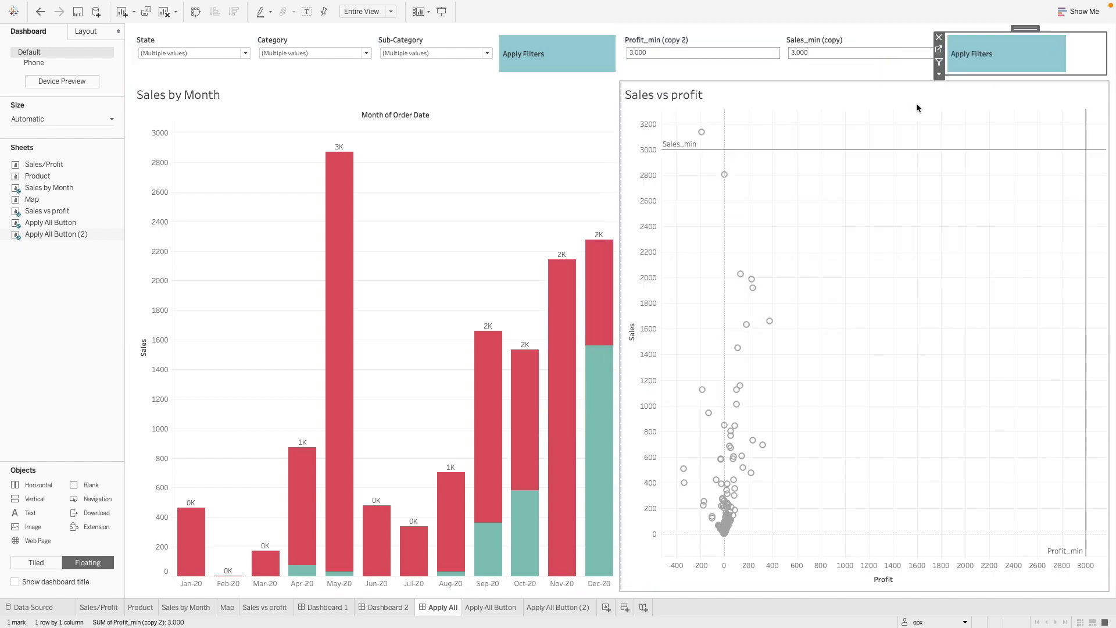
left_click(629, 54)
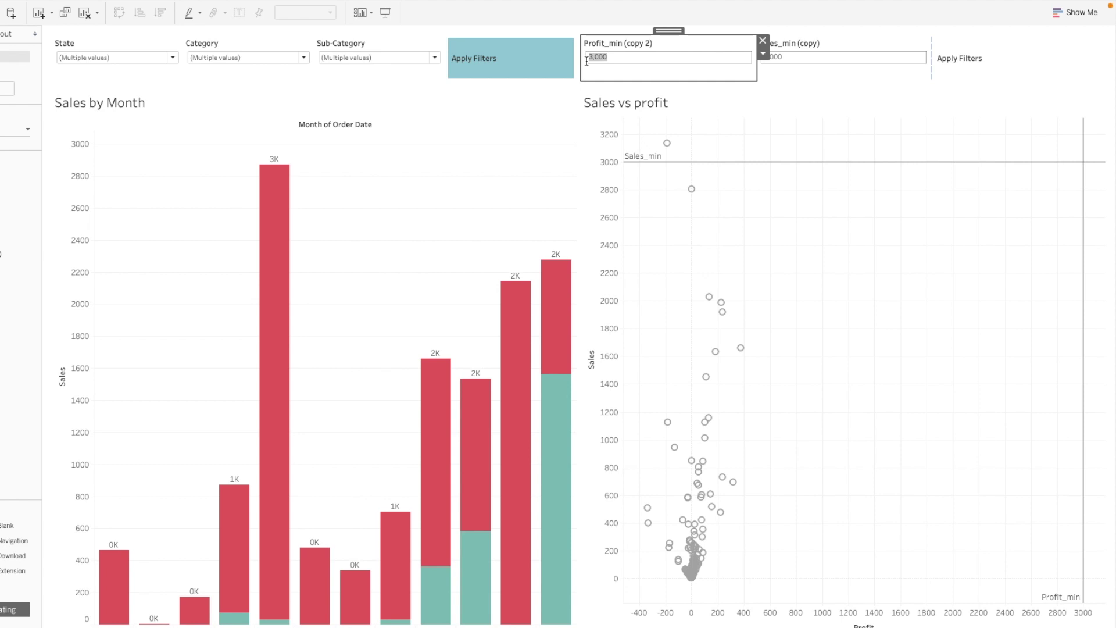
- Enter 1,000 as the value of both Profit_min (copy 2) and Sales_min (copy)
type("10")
double_click(819, 58)
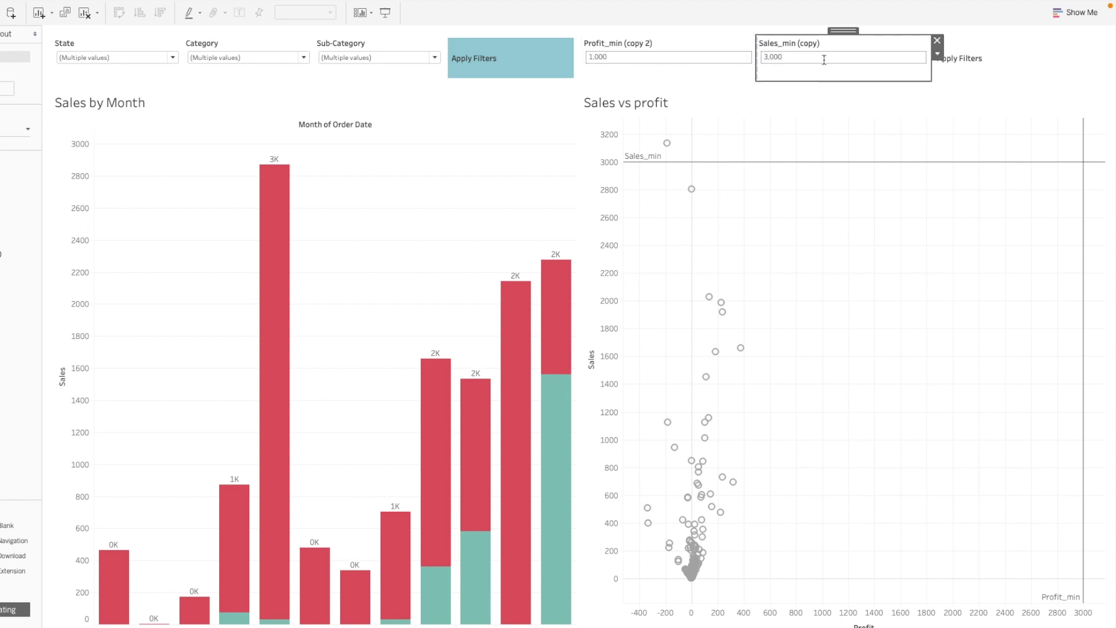
key("ctrl+a")
type("1")
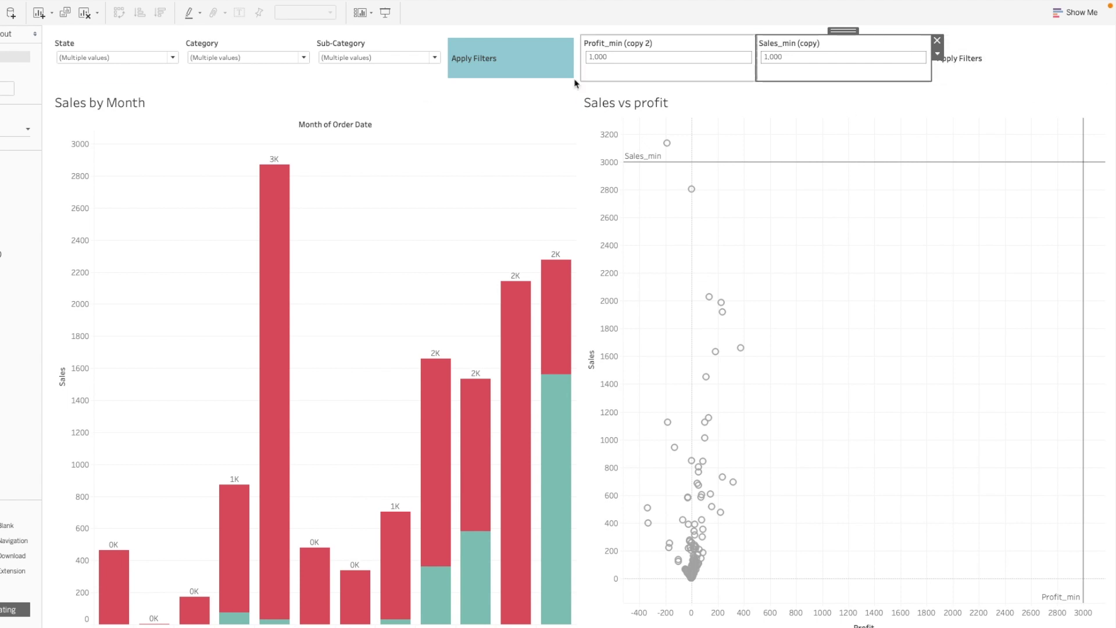
- Add a Change Parameter action from Apply All Button (2) setting Profit_min from Profit_min (copy 2)
left_click(143, 7)
left_click(177, 151)
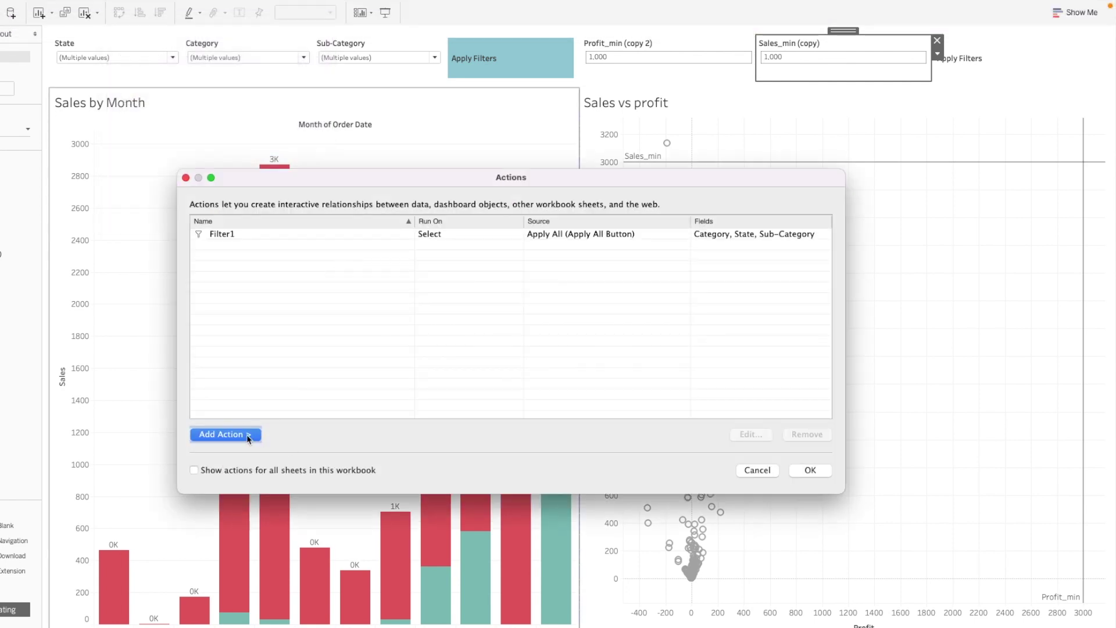
left_click(248, 436)
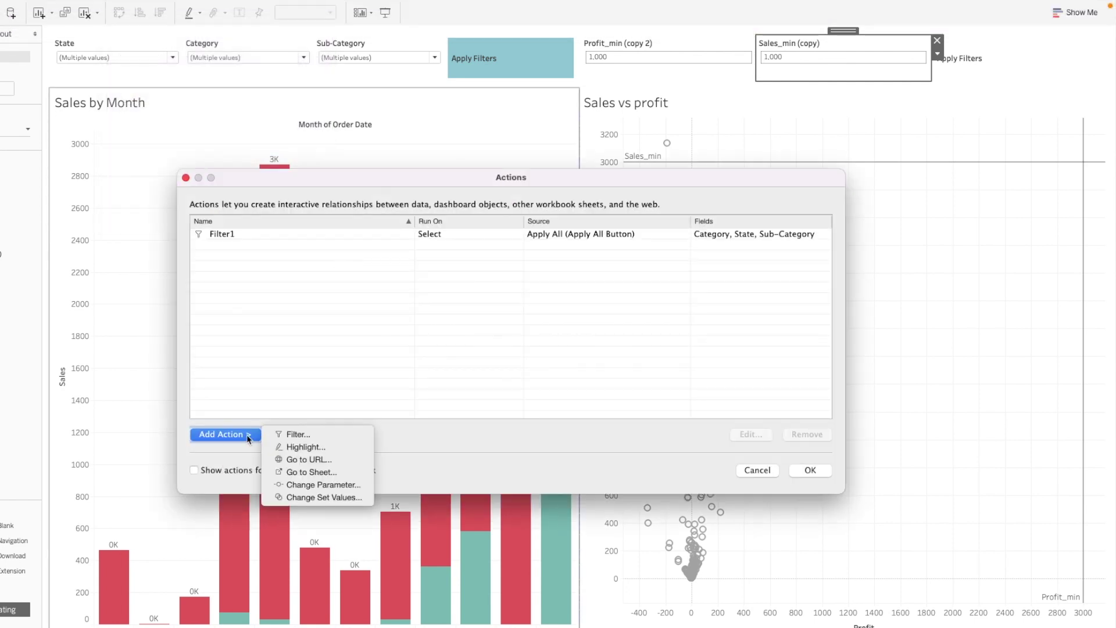
left_click(286, 486)
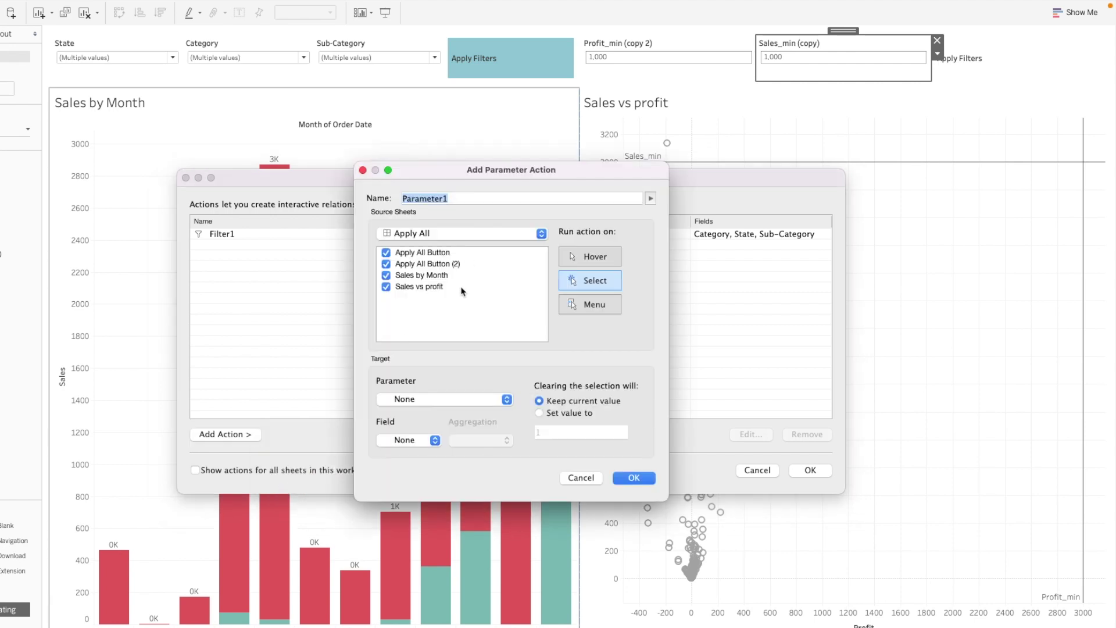
left_click_drag(464, 287, 422, 251)
left_click(386, 253)
left_click(391, 265)
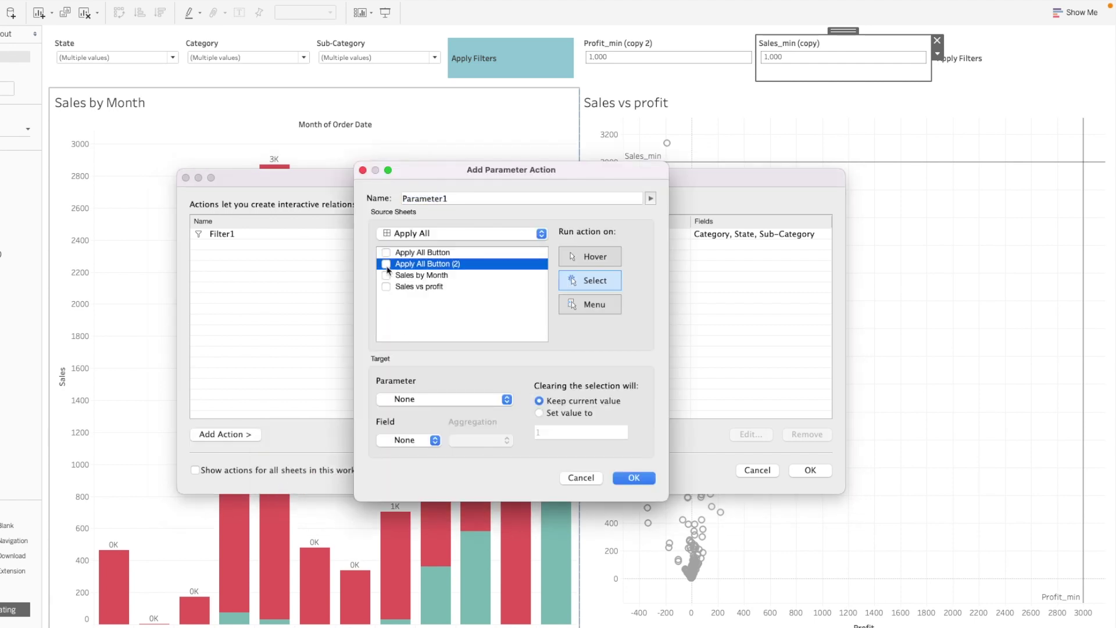
left_click(468, 402)
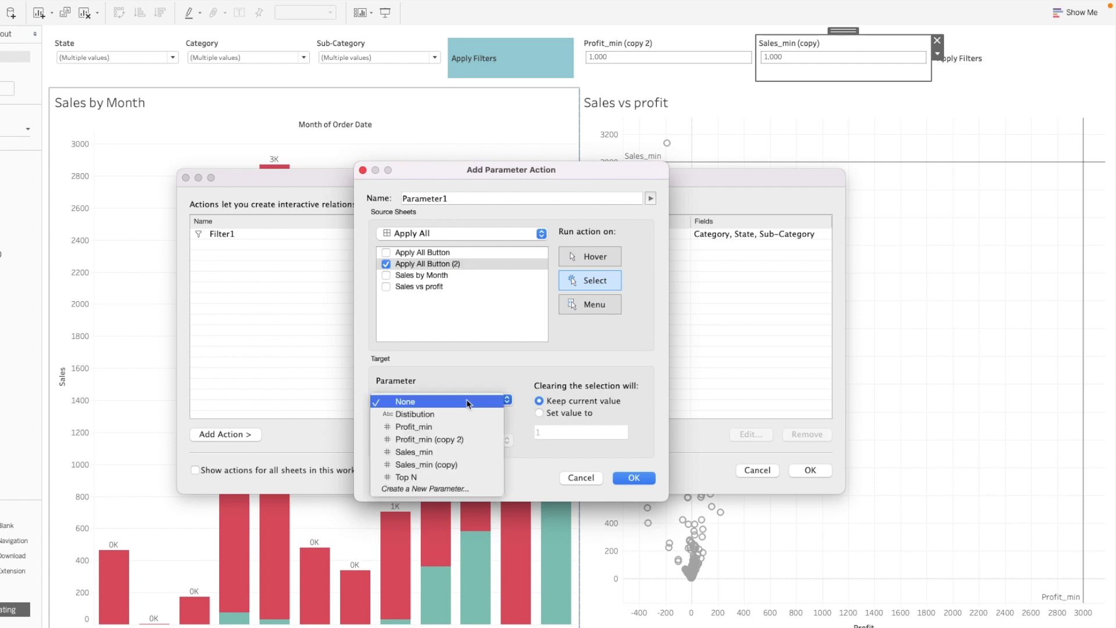
left_click(444, 431)
left_click(407, 440)
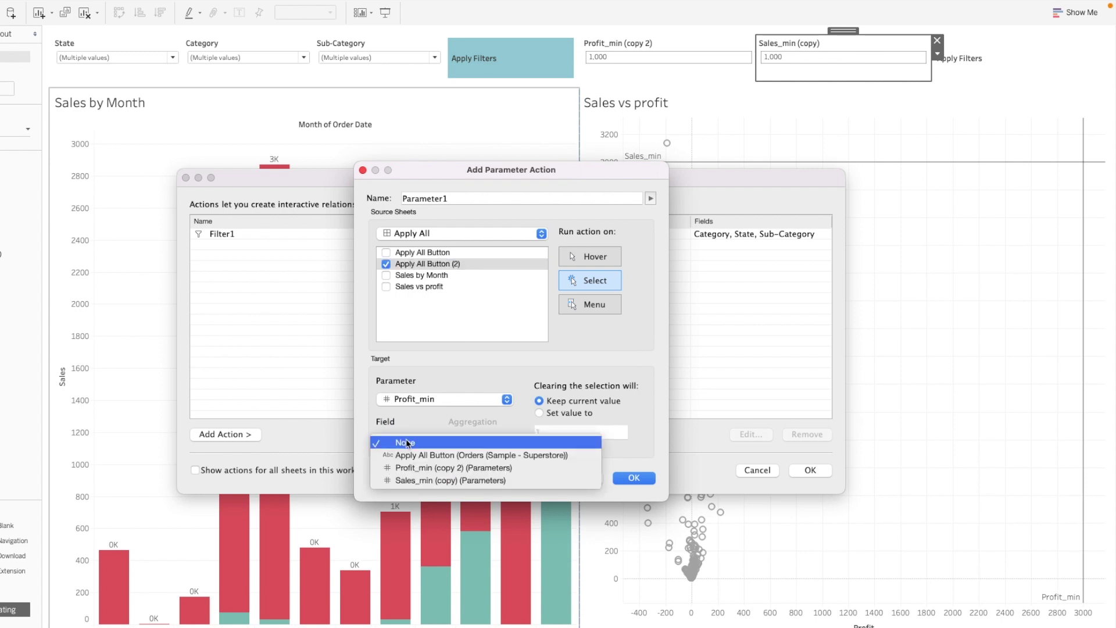
left_click(417, 468)
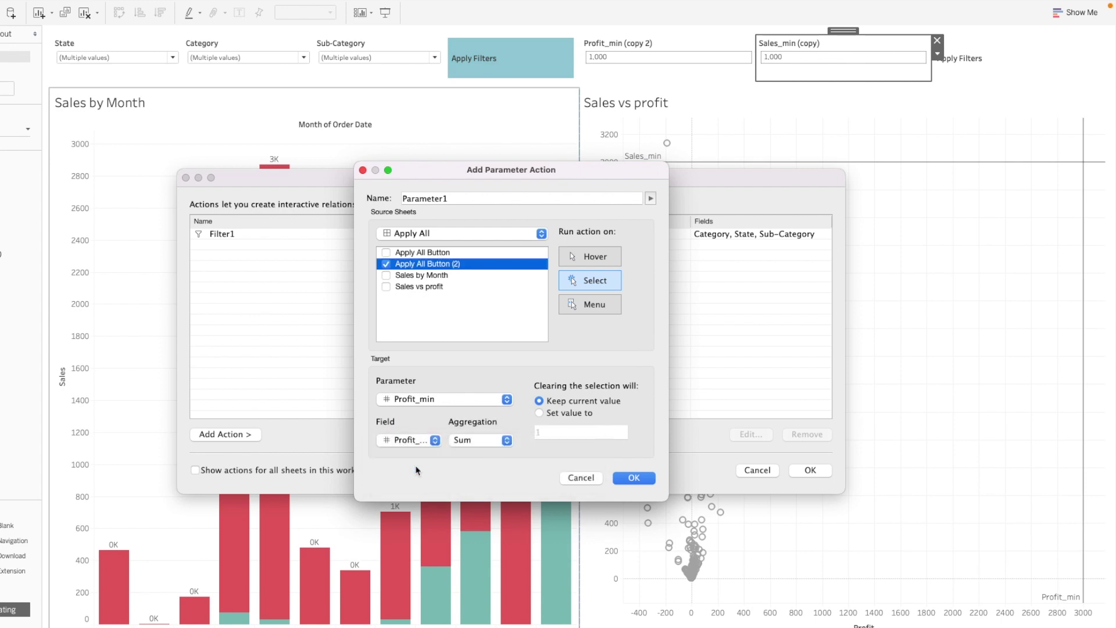
left_click(493, 442)
left_click(633, 477)
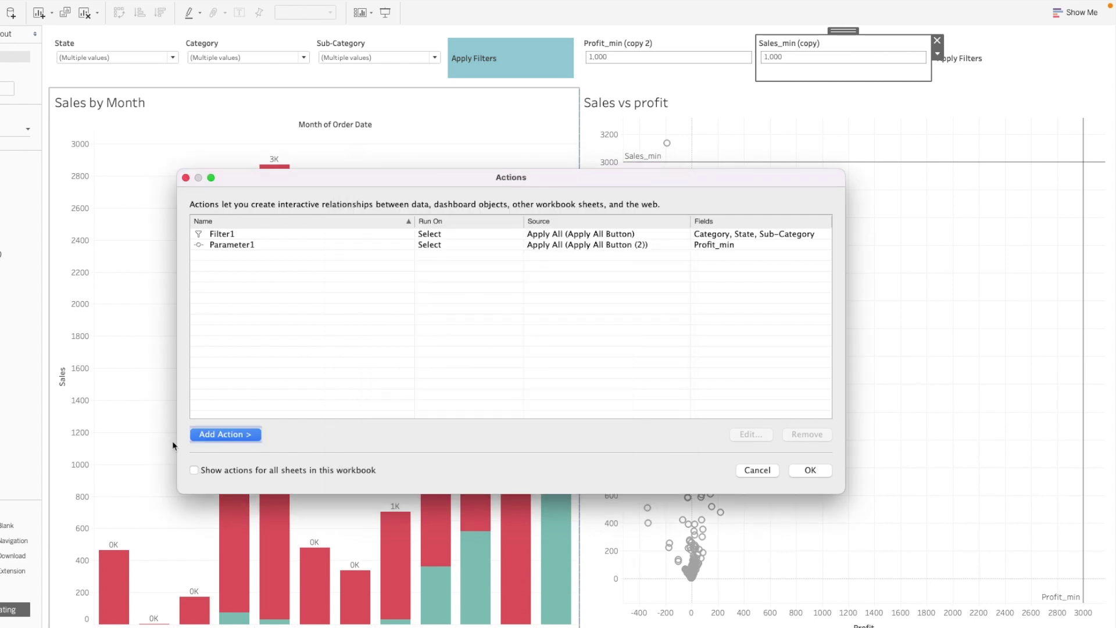
- Add a second parameter action from Apply All Button (2) setting Sales_min from Sales_min (copy), Aggregation None
left_click(219, 439)
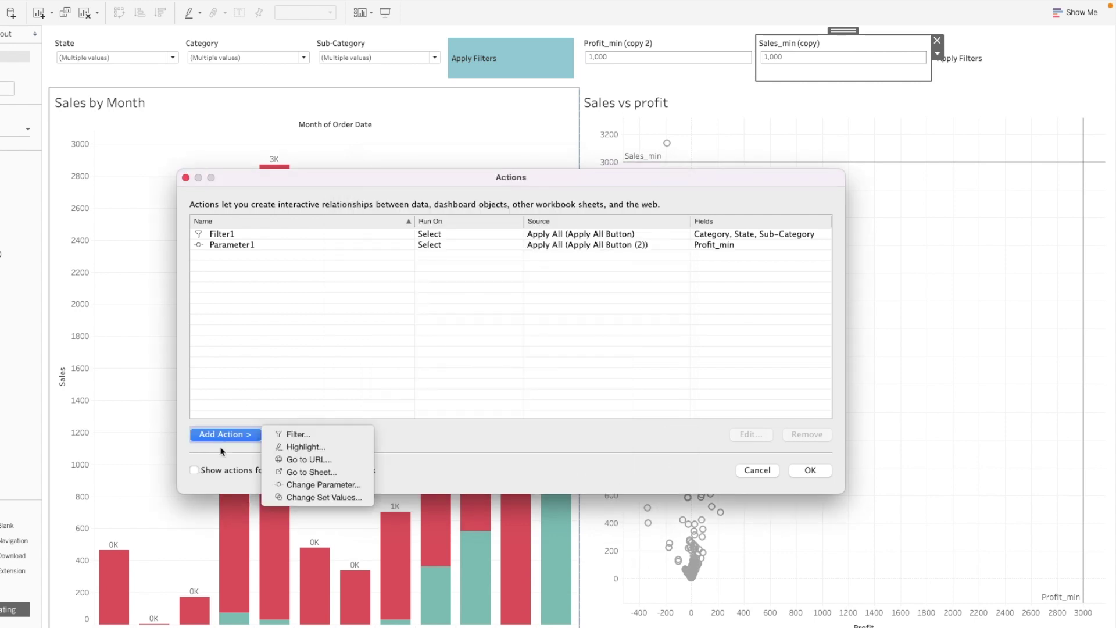
left_click(299, 484)
left_click_drag(424, 256, 412, 290)
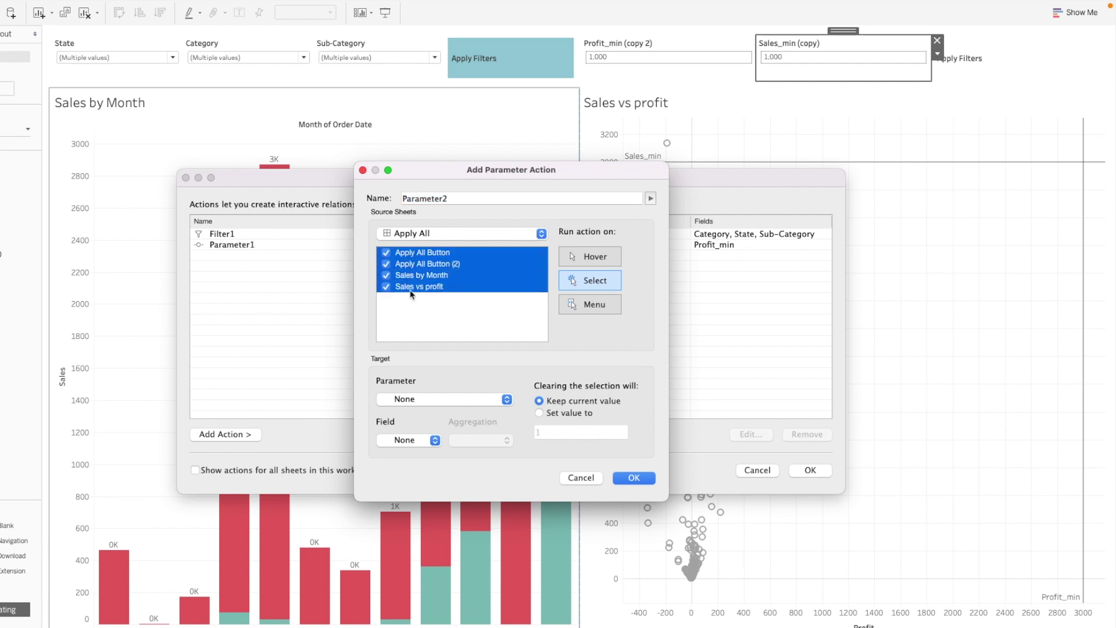
left_click(388, 261)
left_click(425, 265)
left_click(386, 264)
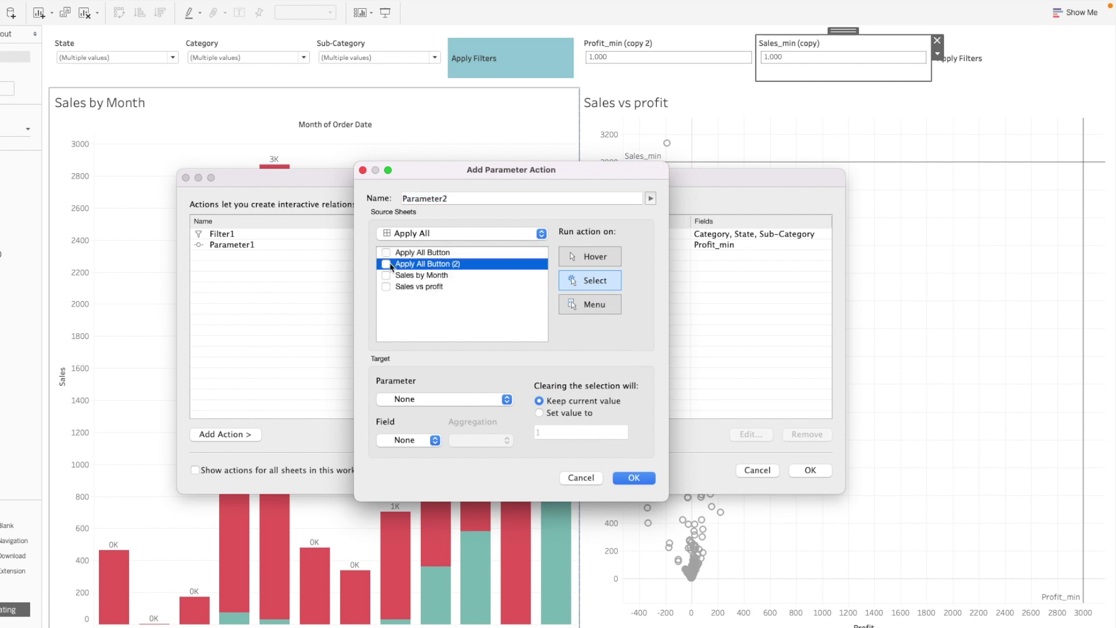
left_click(453, 402)
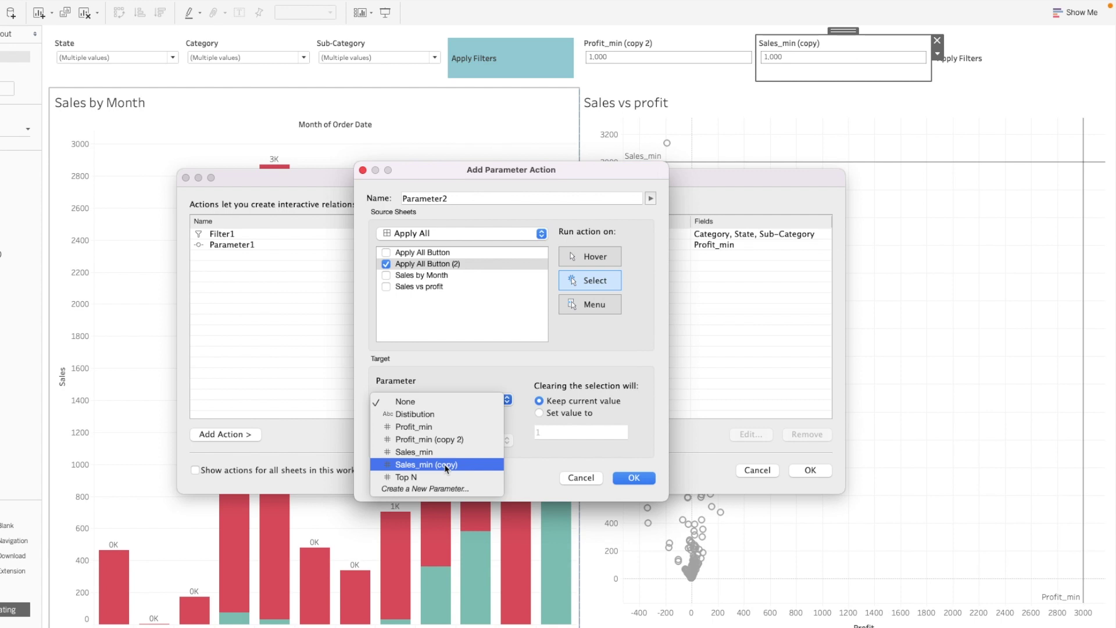
left_click(414, 452)
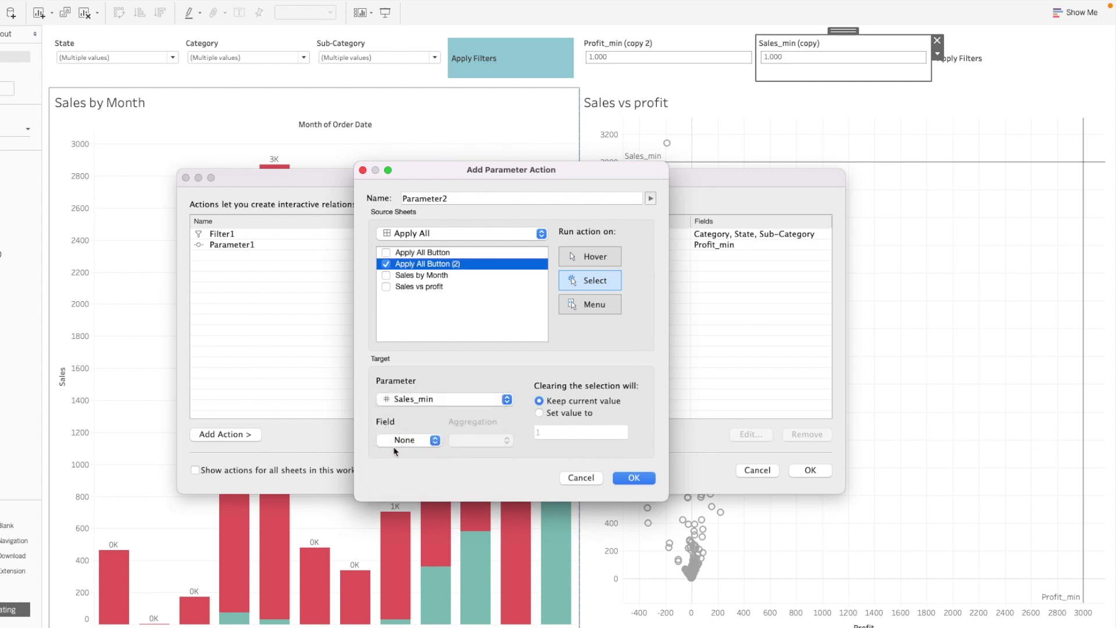
left_click(400, 443)
left_click(436, 481)
left_click(473, 442)
left_click(464, 430)
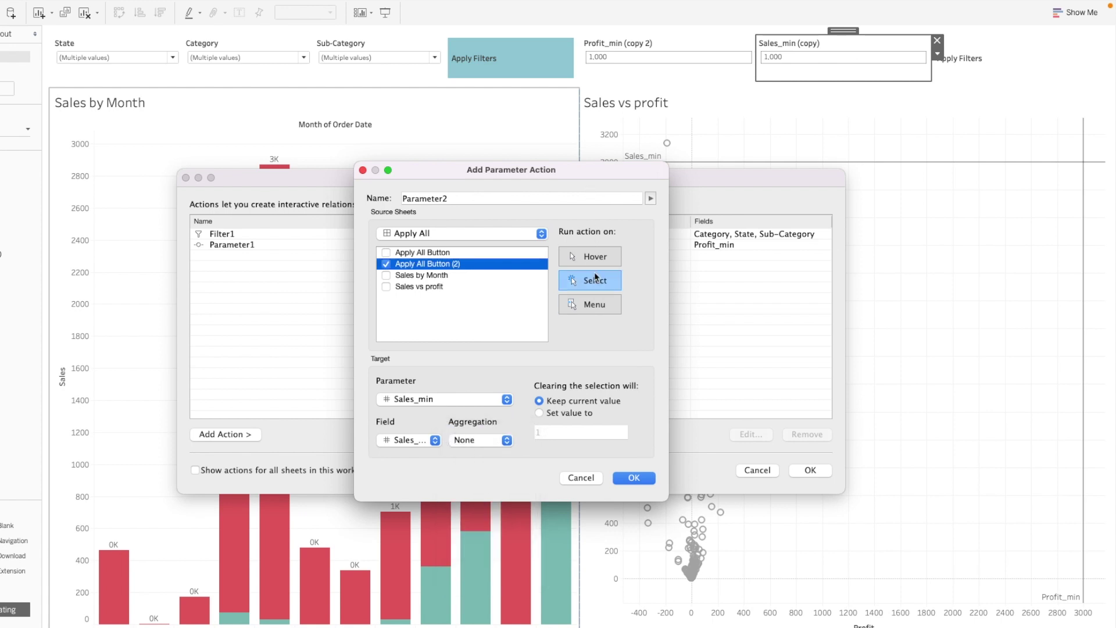
left_click(625, 479)
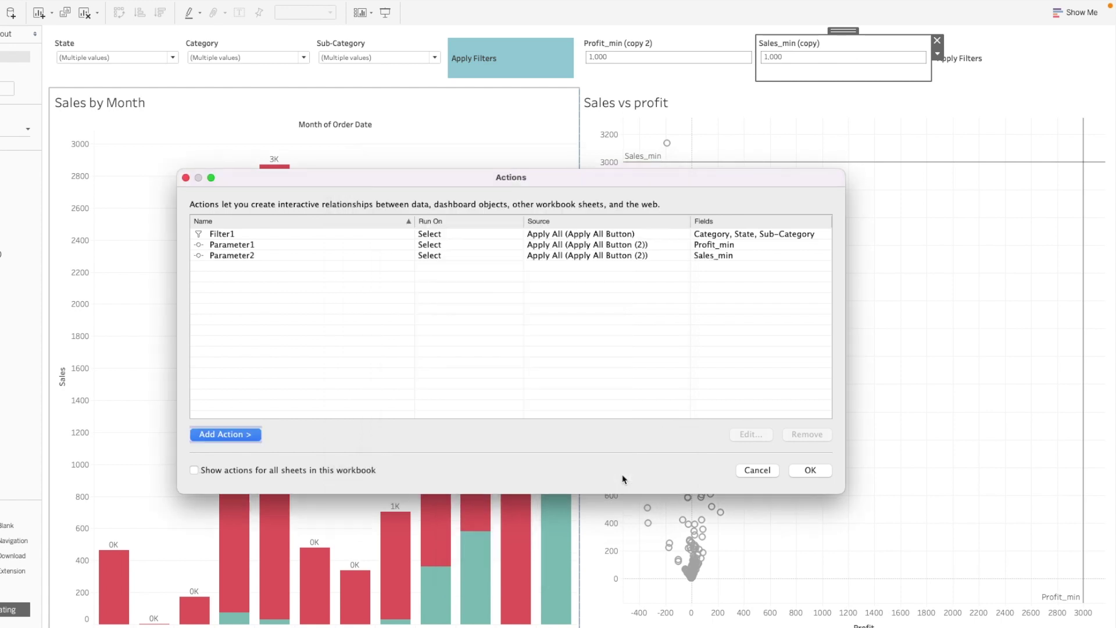
left_click(820, 472)
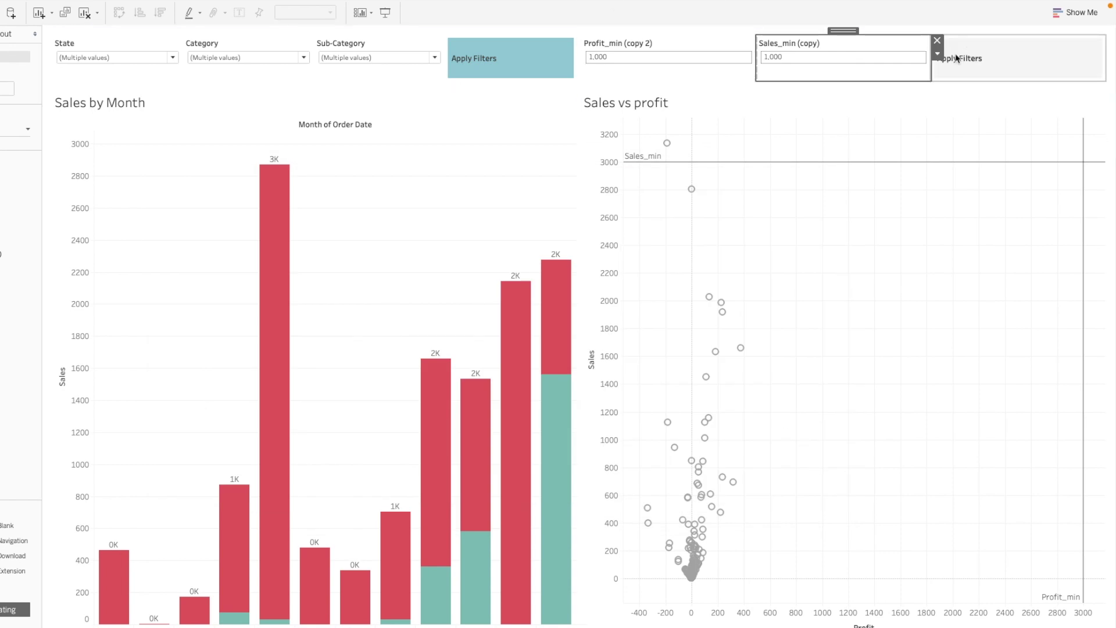
- In presentation mode, apply the 1,000 minimums, then change Sales_min (copy) to 500 and apply again
left_click(384, 12)
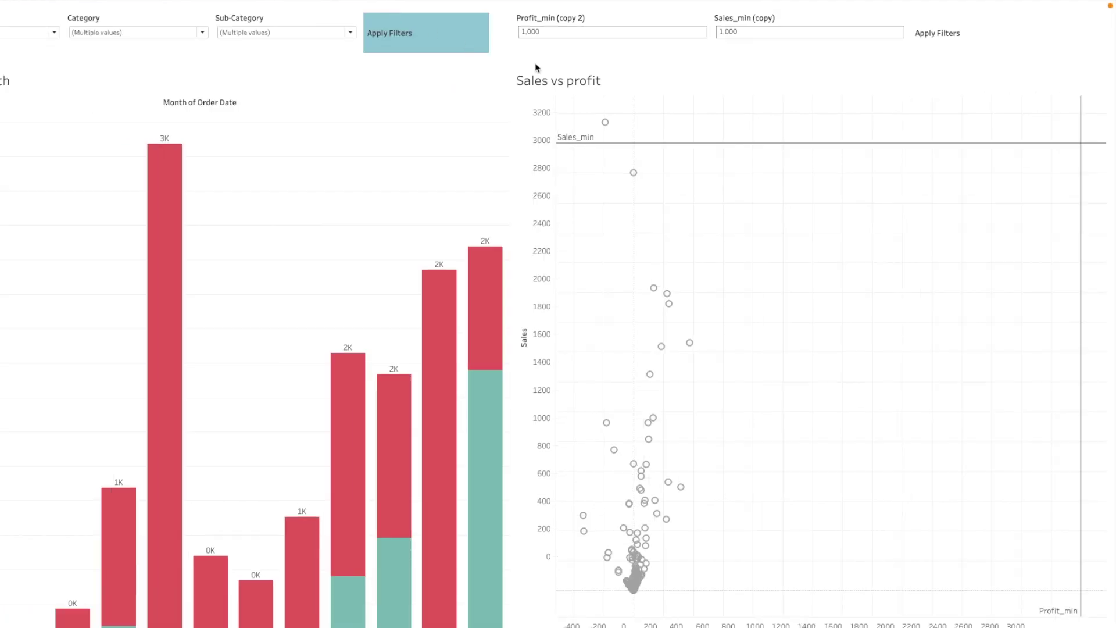
left_click(964, 36)
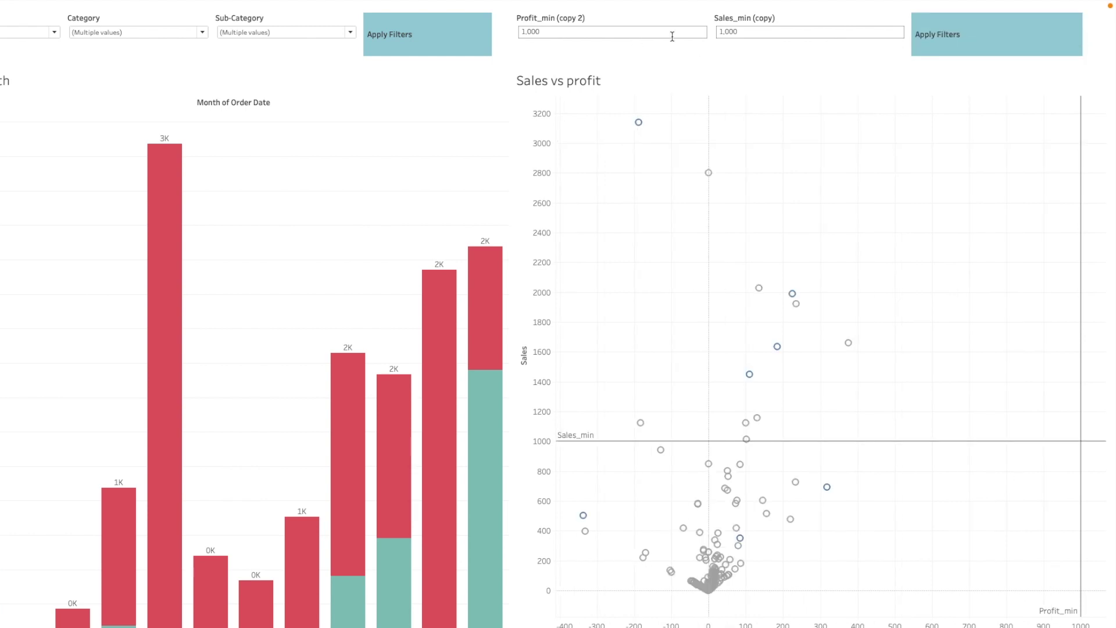
key("BackSpace")
key("BackSpace")
left_click(978, 35)
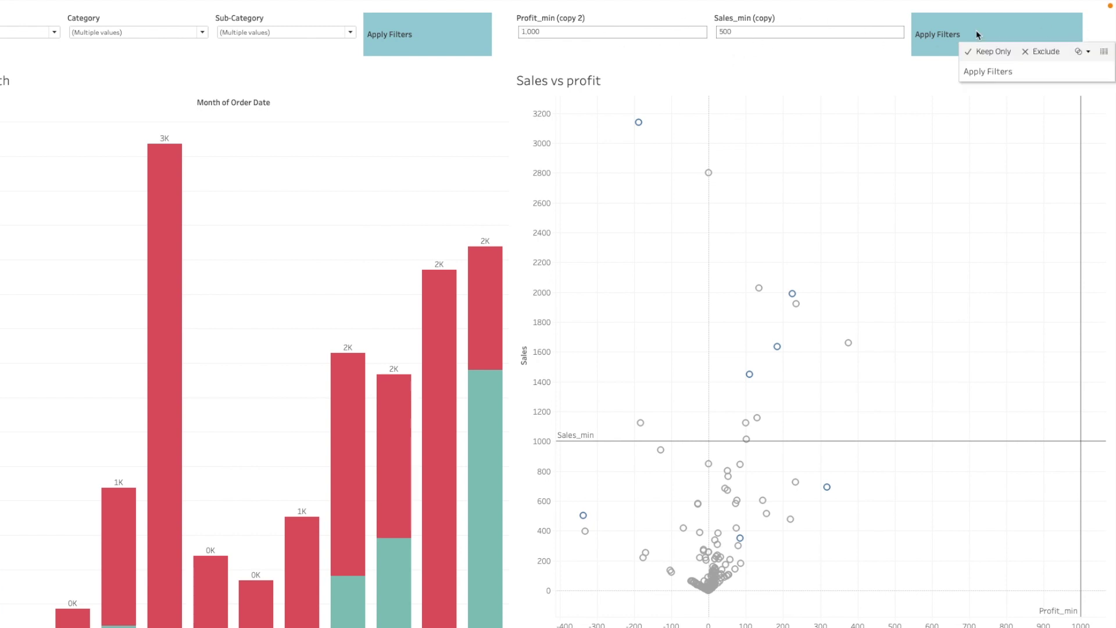